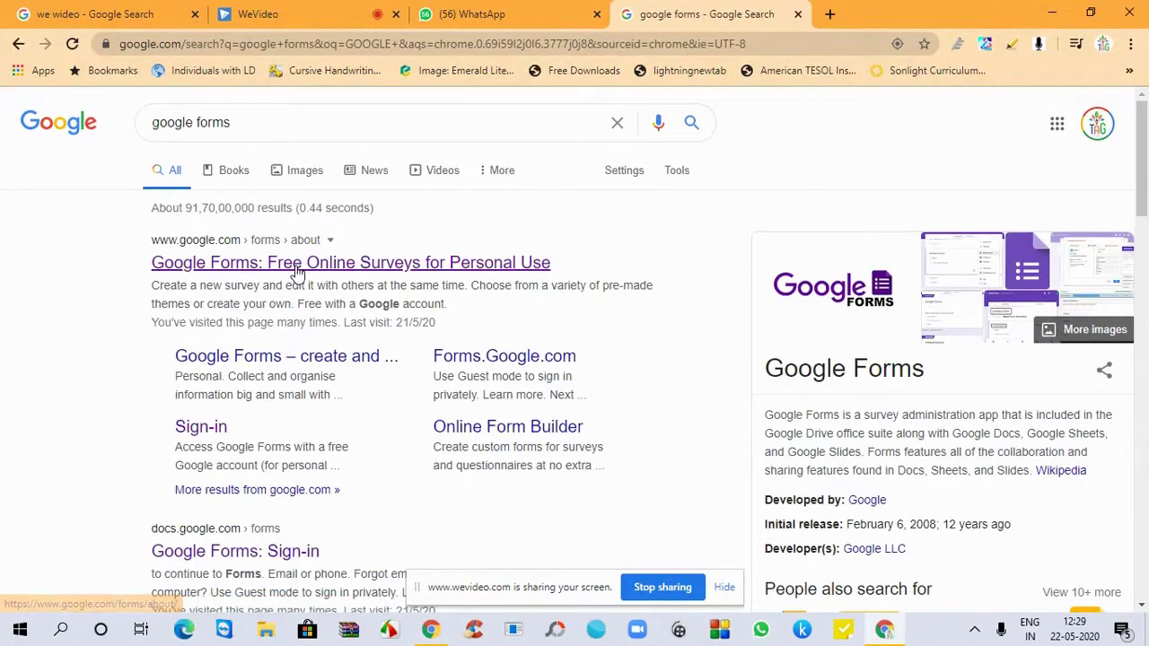
# - Open Google Forms for personal use from the search results and create a blank form
pyautogui.click(296, 269)
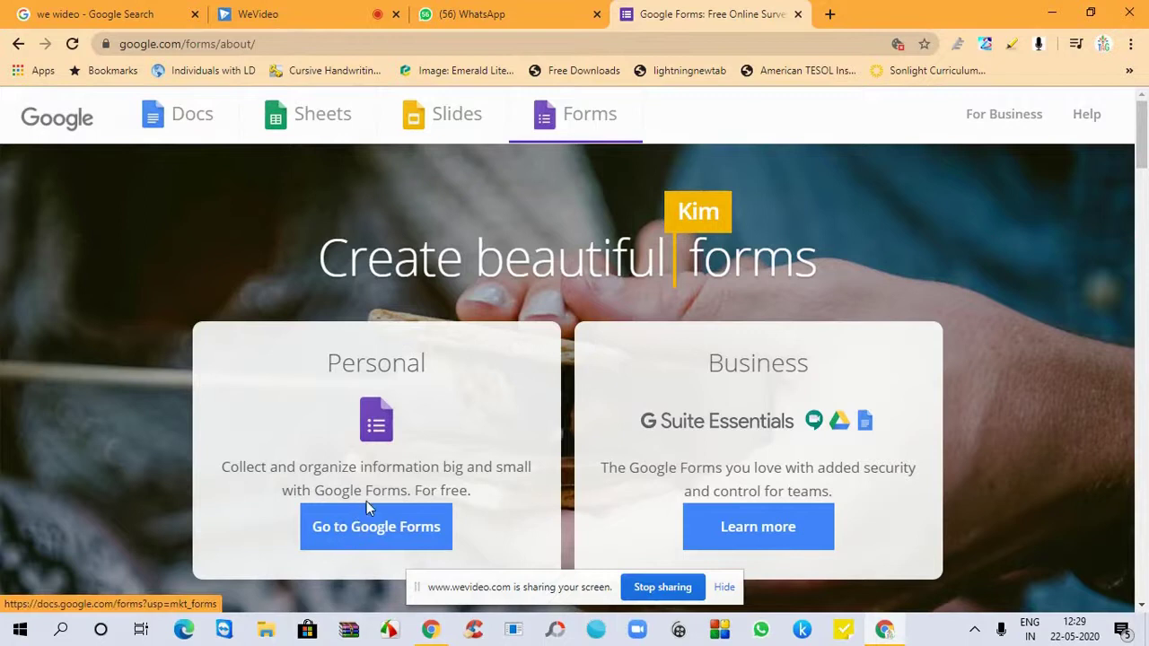
pyautogui.click(377, 527)
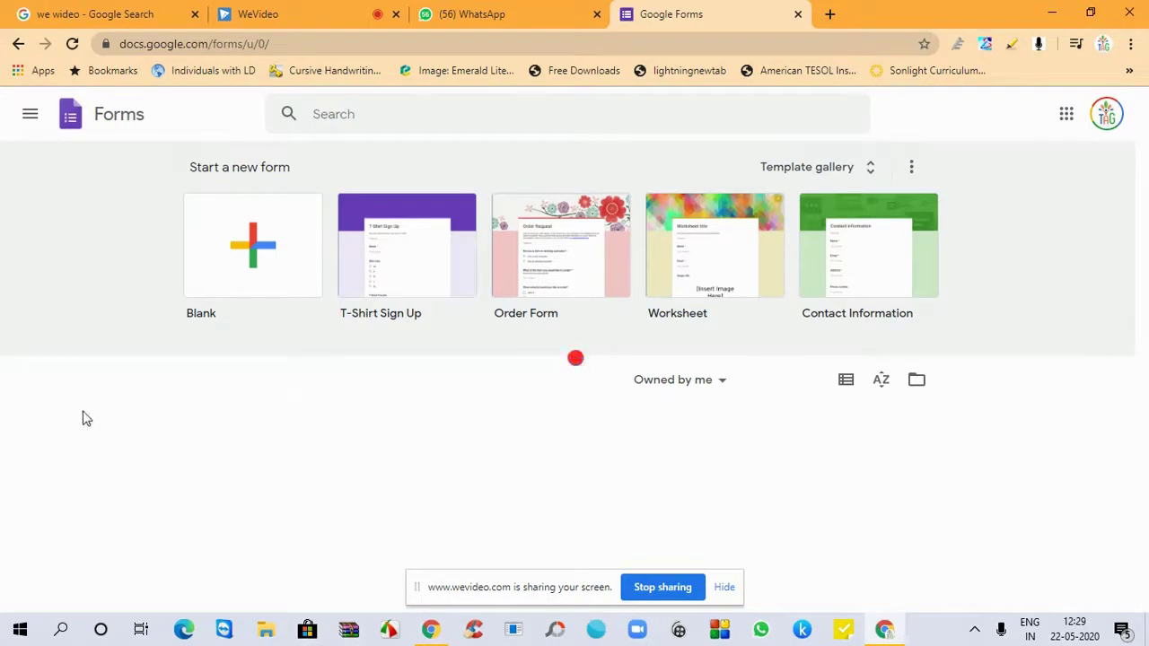
pyautogui.scroll(-4, 84, 419)
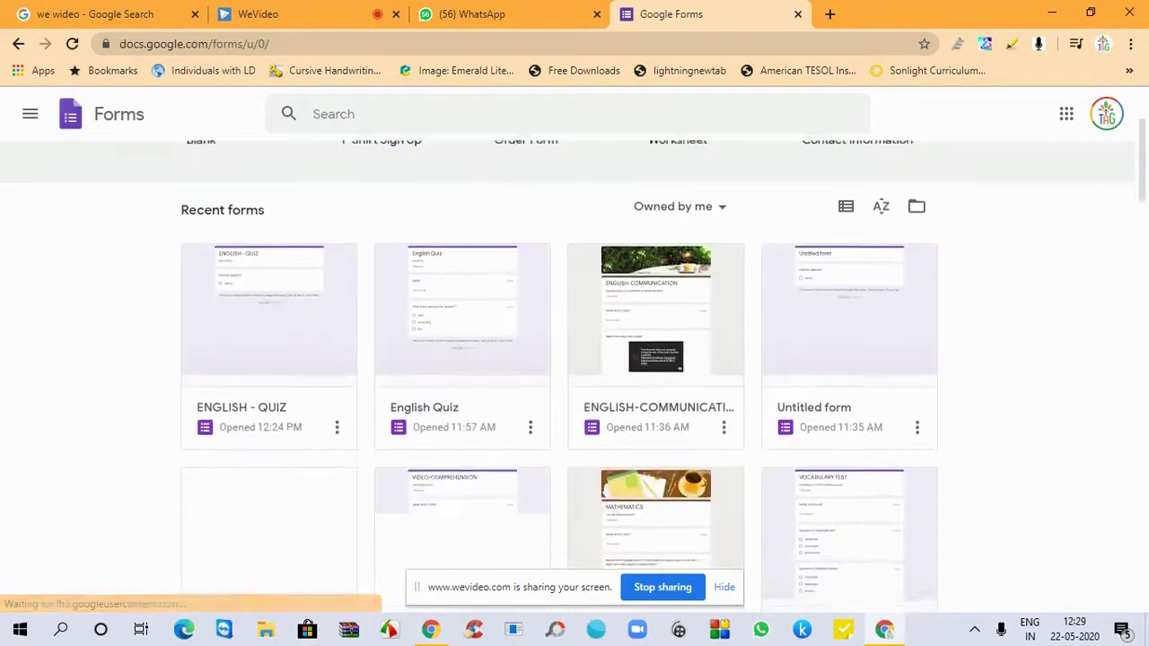
pyautogui.scroll(-2, 558, 386)
pyautogui.scroll(-2, 558, 386)
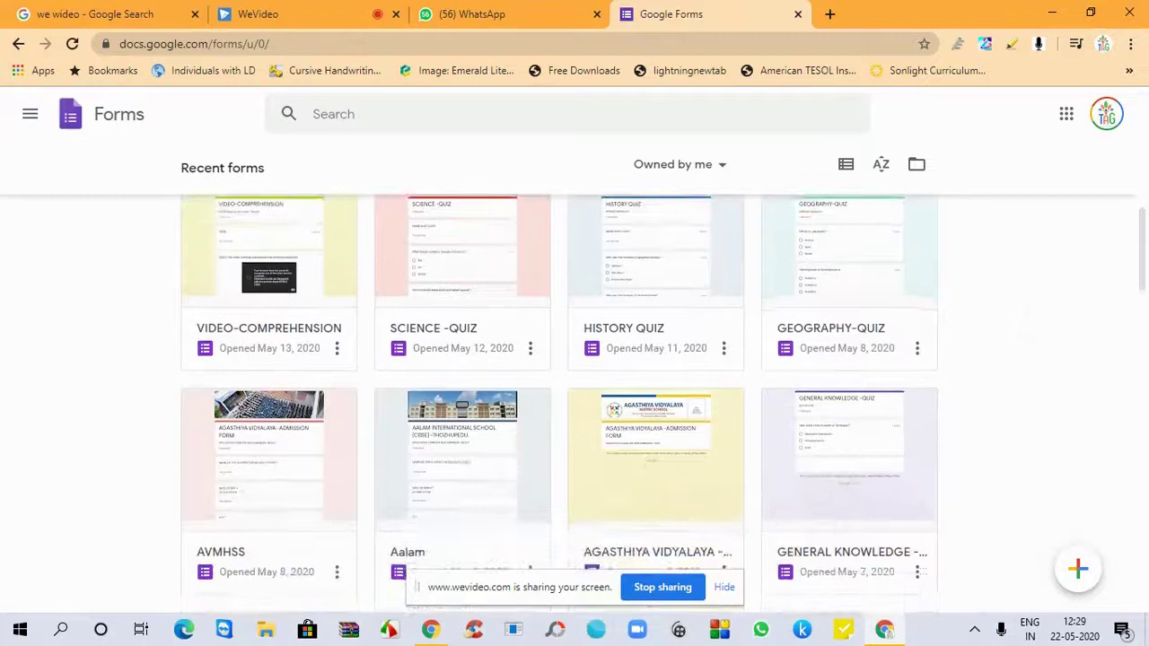
pyautogui.scroll(7, 558, 385)
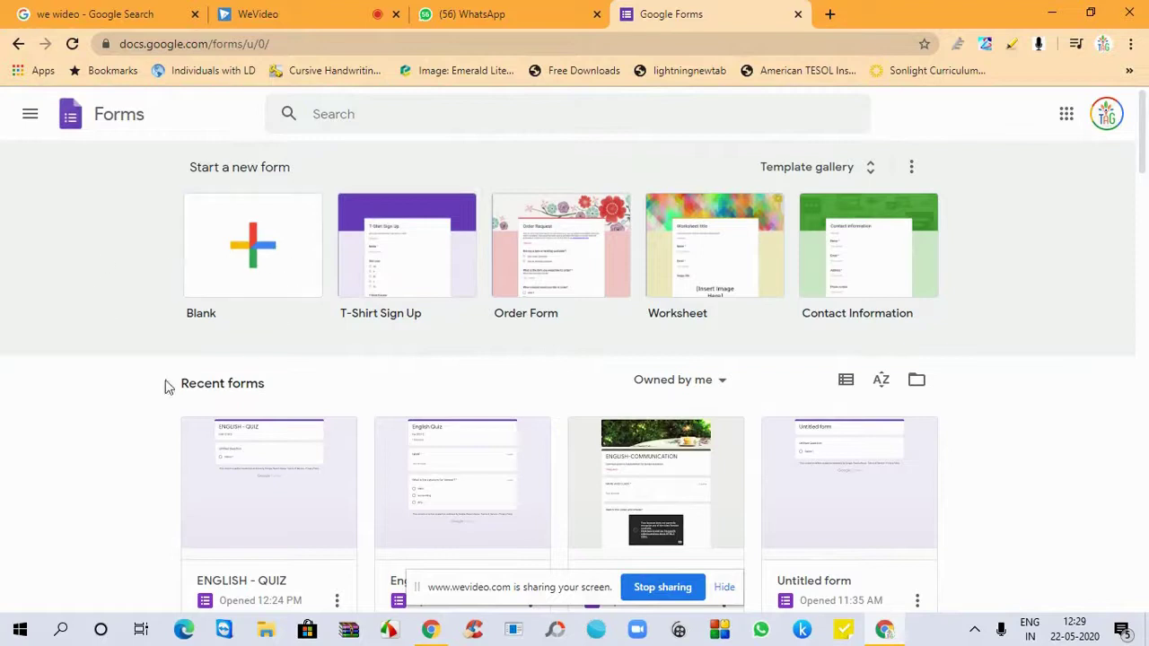
pyautogui.click(255, 245)
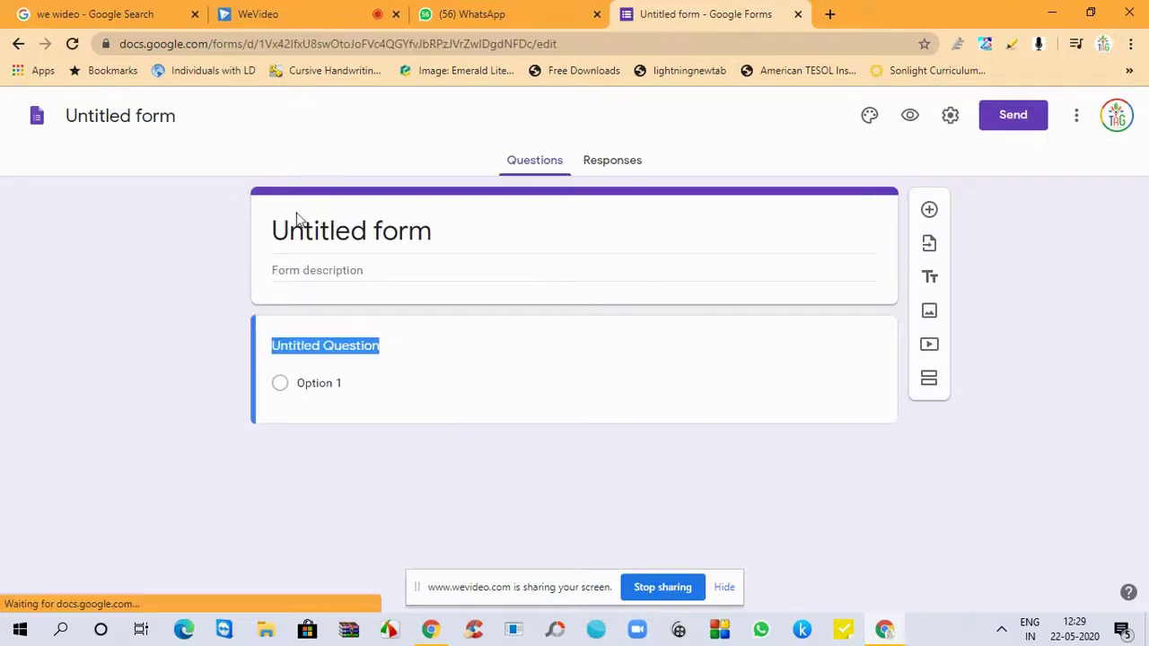
# - Title the form "ENGLISH-QUIZ" and enter "FOR CLASS 12" as its description
pyautogui.click(449, 237)
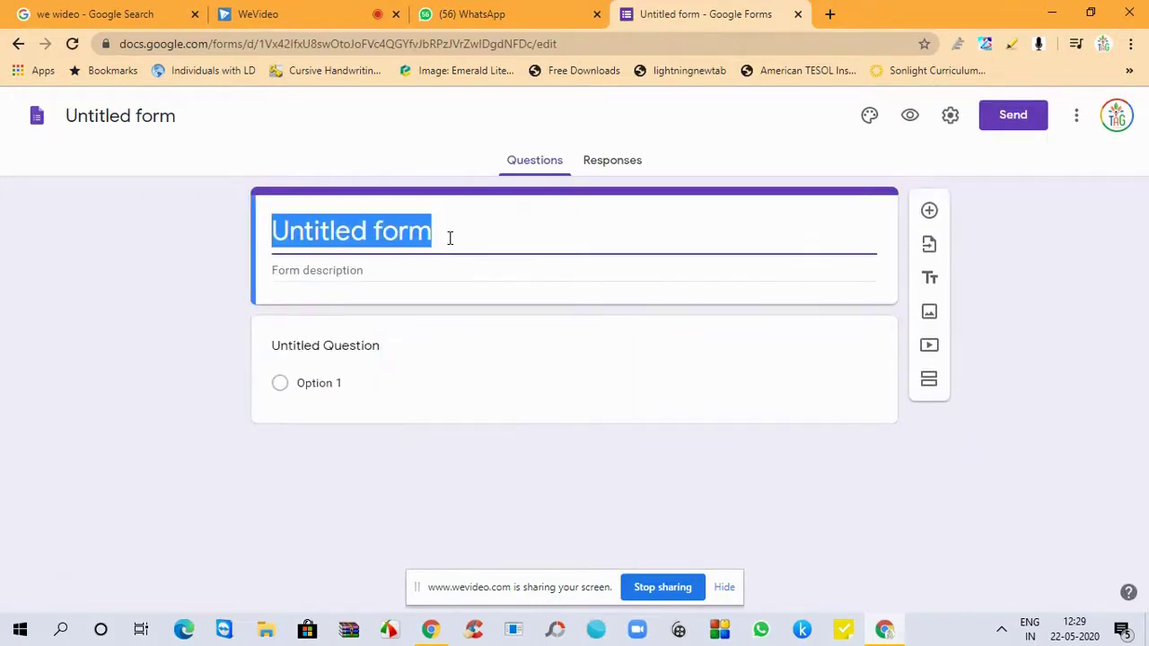
pyautogui.write('ENGLIS')
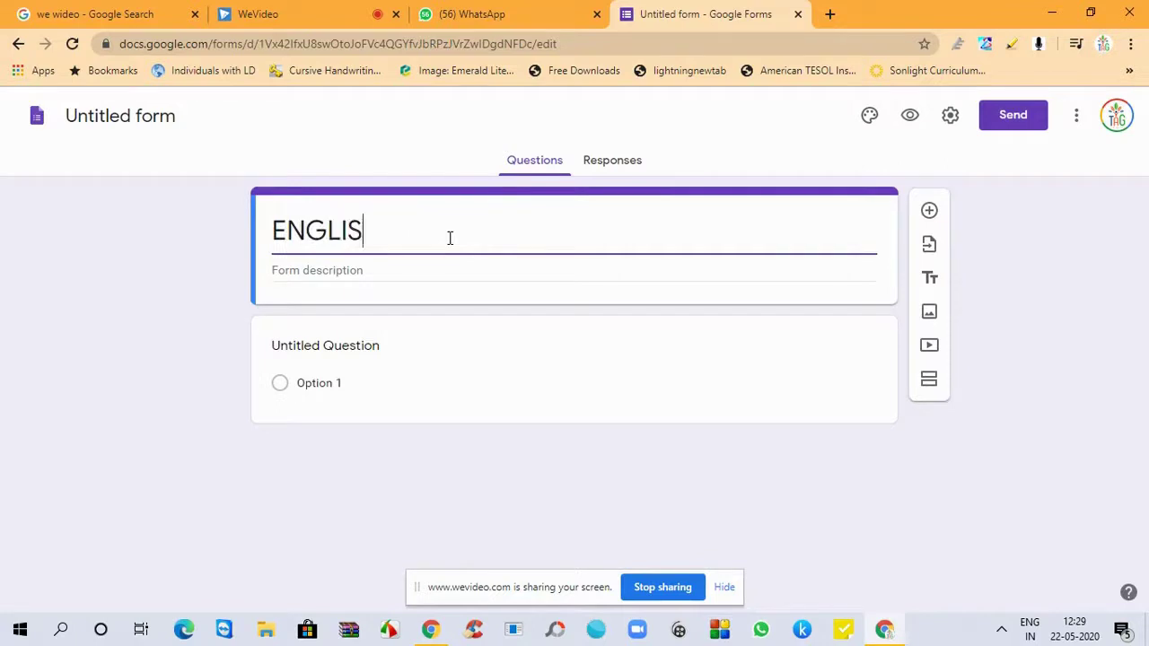
pyautogui.write('H-QUIZ')
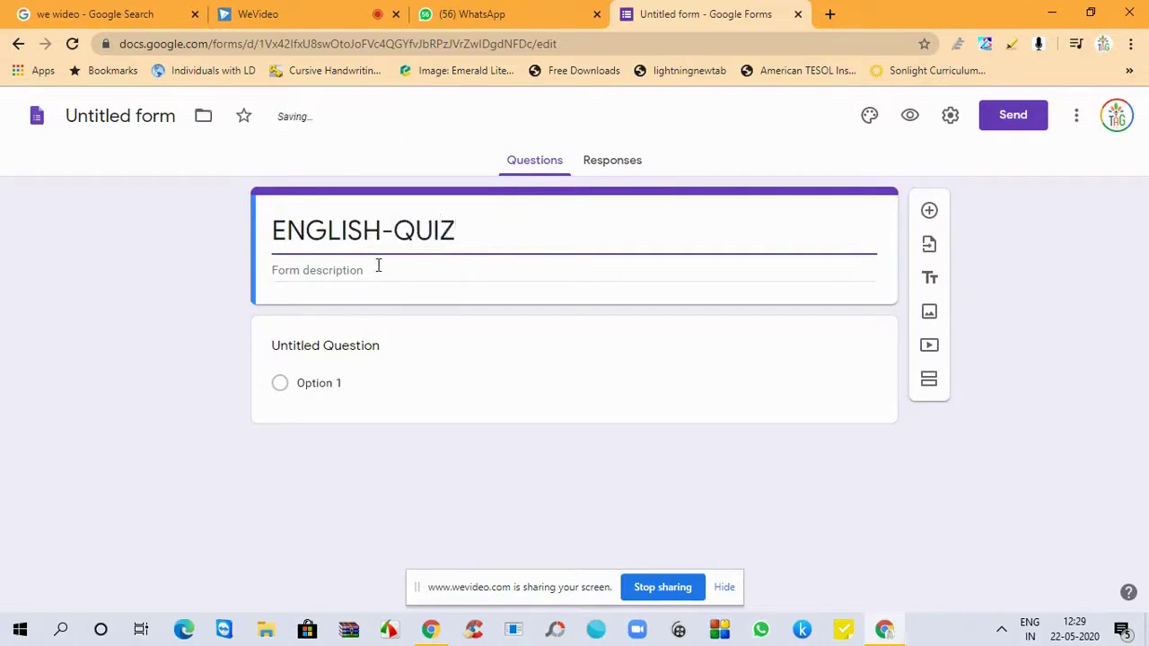
pyautogui.click(365, 267)
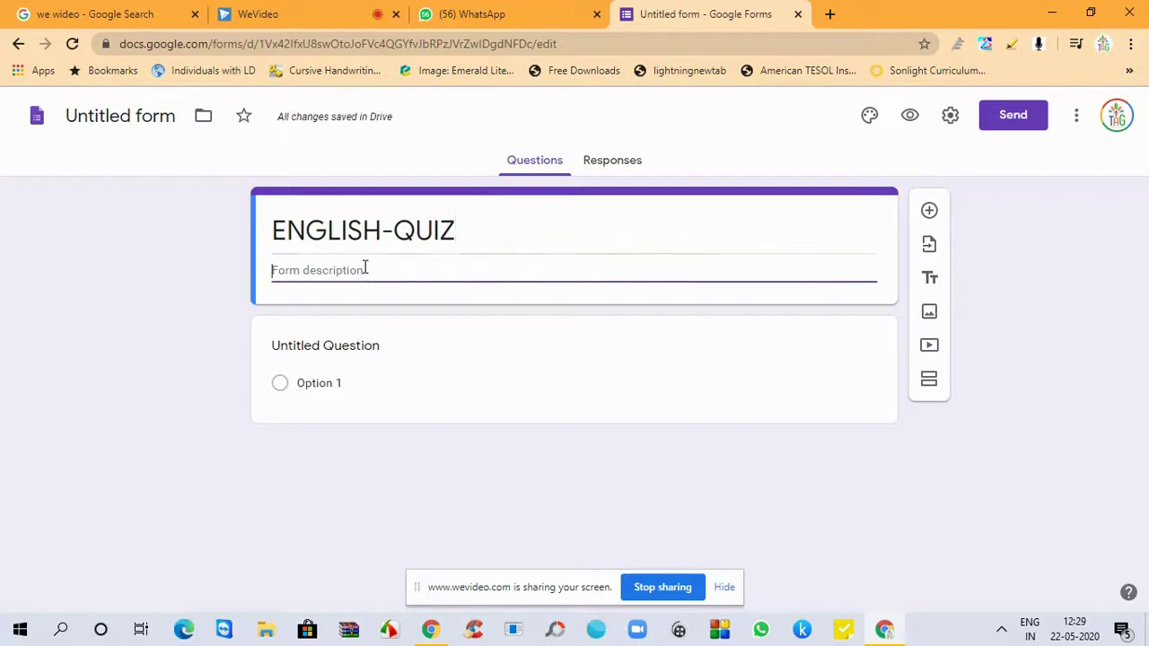
pyautogui.write('FOR CLASS 12')
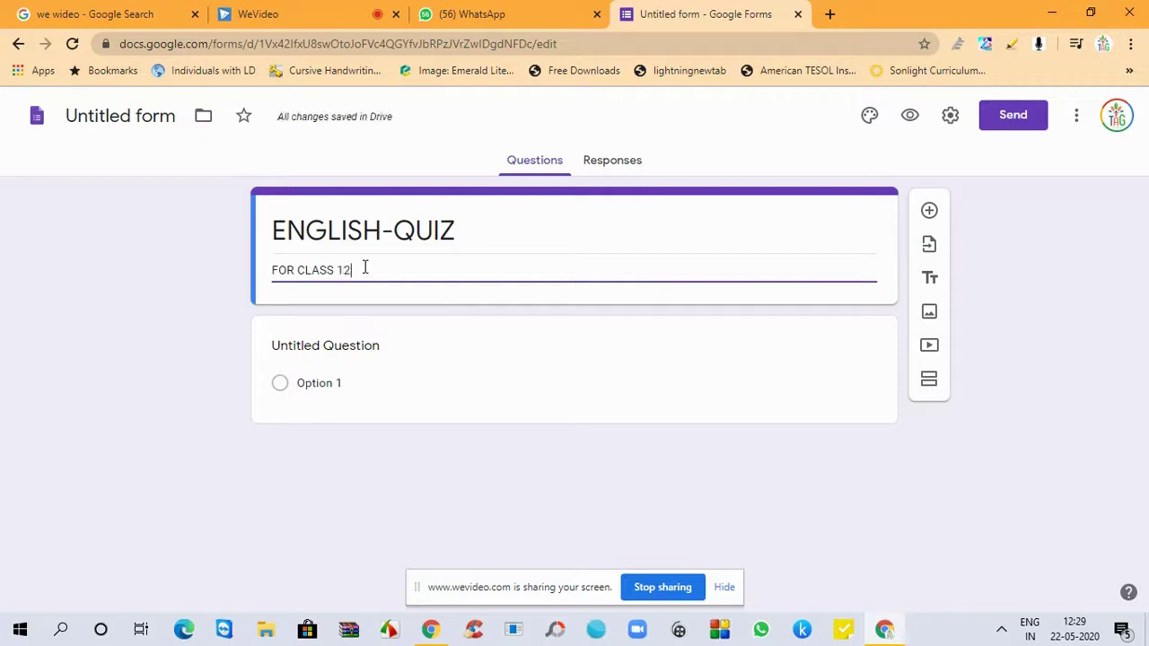
# - Turn the untitled question into a required short-answer question named "NAME"
pyautogui.click(366, 349)
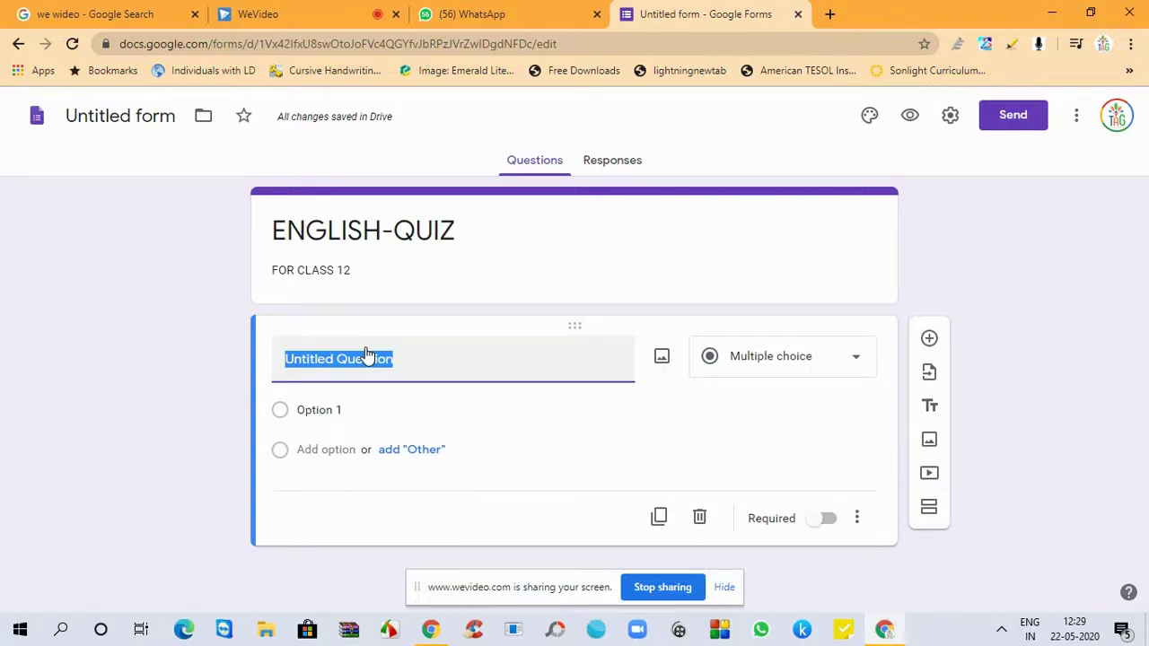
pyautogui.write('NAME')
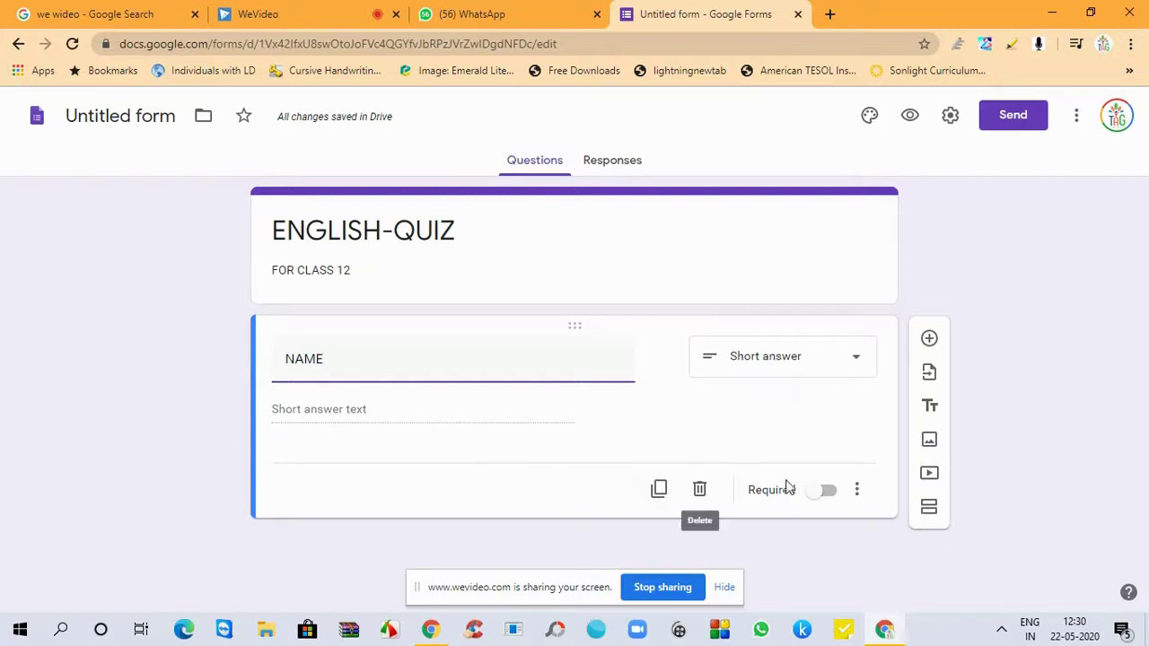
pyautogui.click(824, 492)
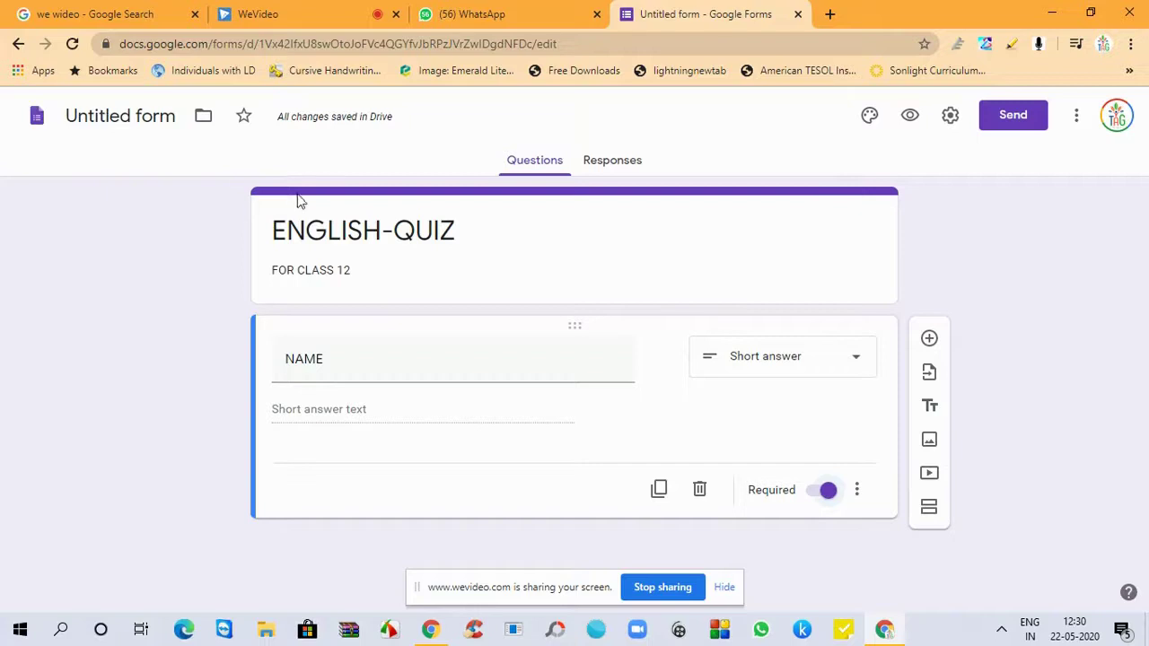
# - Rename the form file to match its title, ENGLISH-QUIZ
pyautogui.tripleClick(287, 232)
pyautogui.click(128, 117)
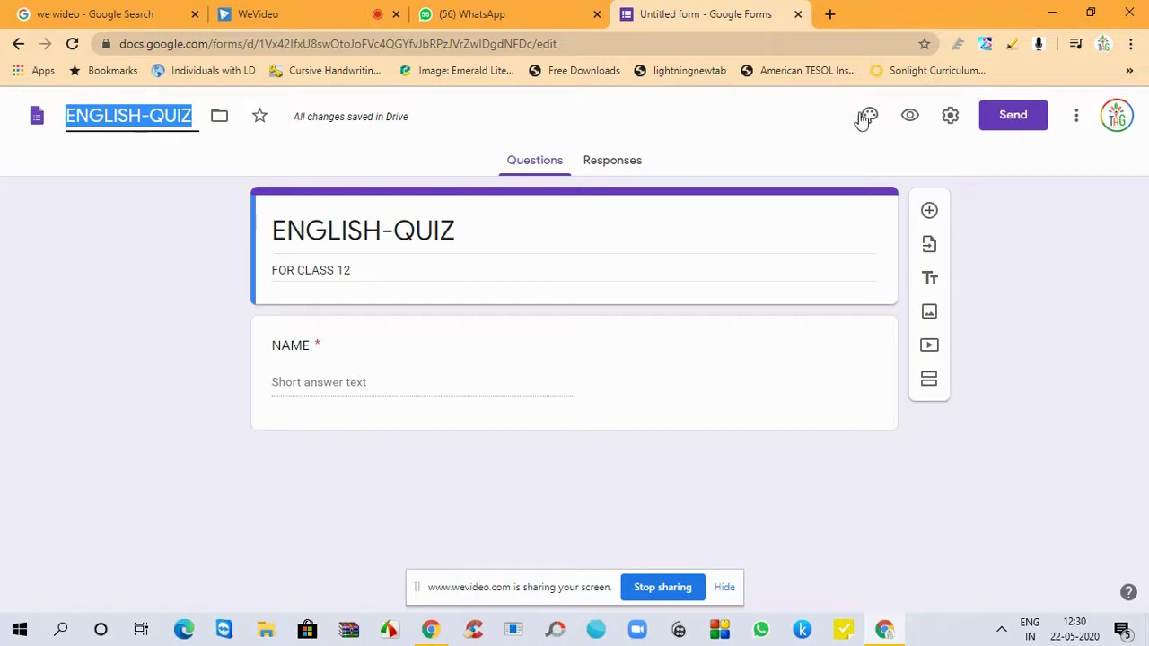
# - In the form's general settings, enable collecting email addresses and limit respondents to 1 response
pyautogui.click(952, 116)
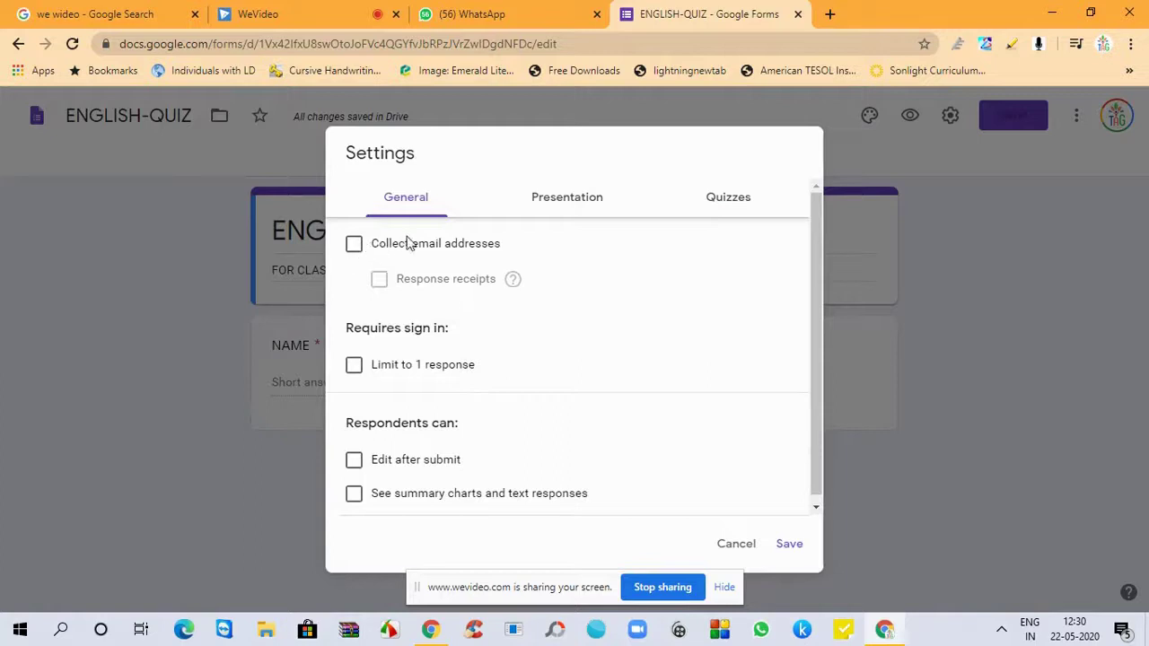
pyautogui.click(354, 244)
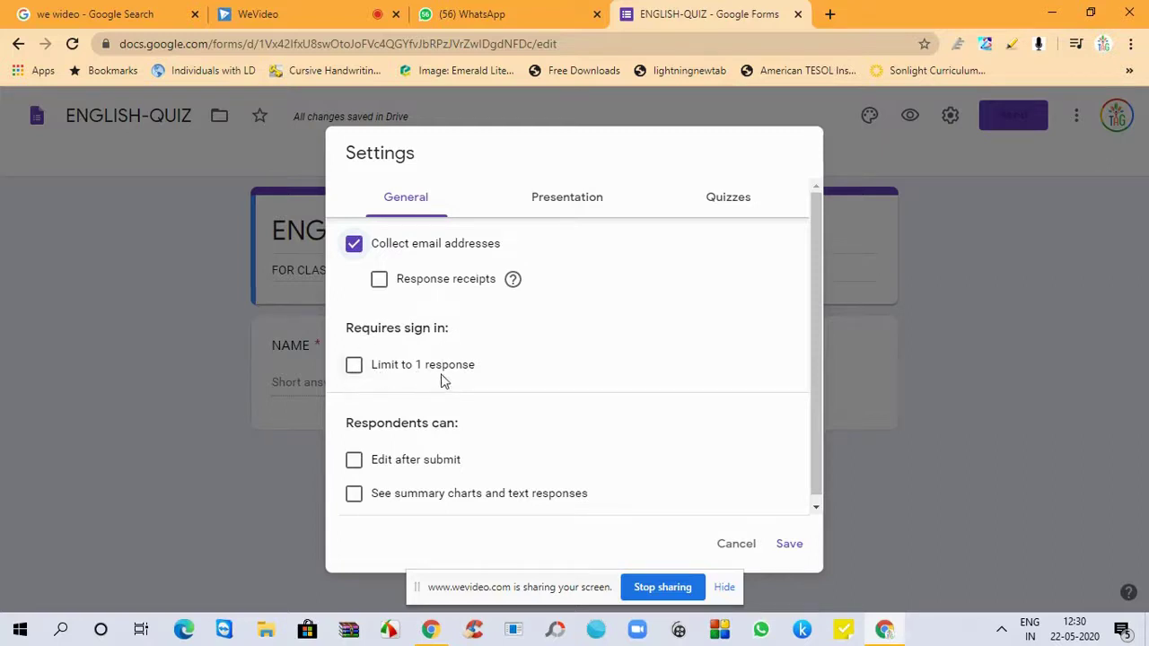
pyautogui.click(353, 368)
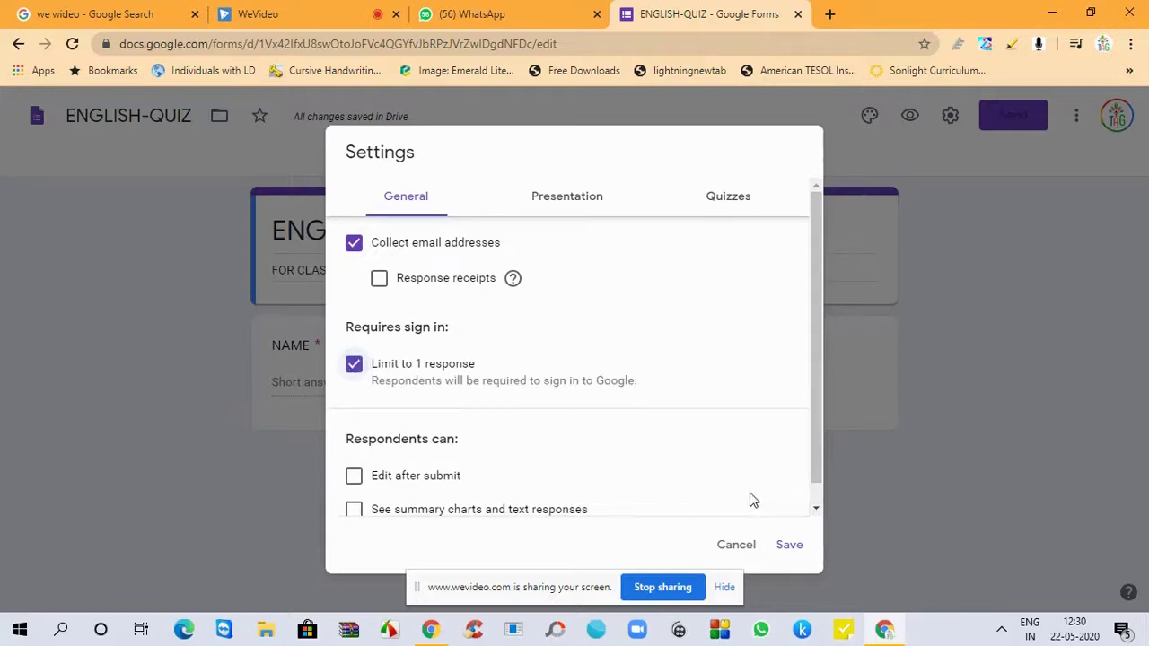
pyautogui.scroll(-1, 814, 508)
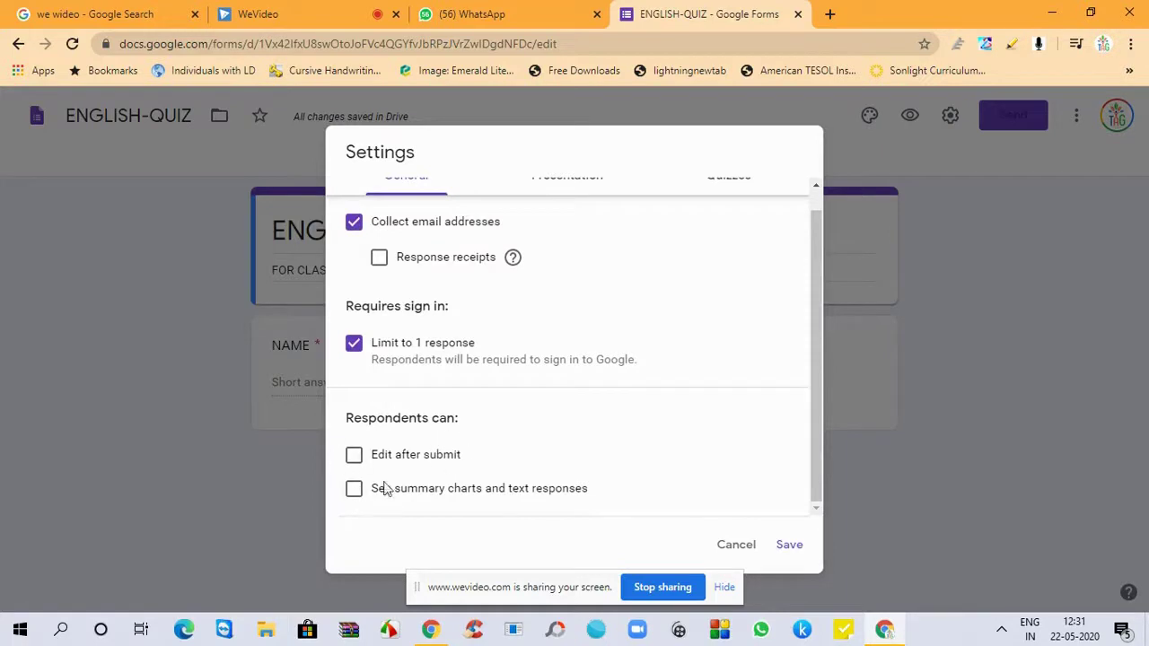
# - Enable Shuffle question order in the form's presentation settings
pyautogui.click(815, 186)
pyautogui.click(587, 200)
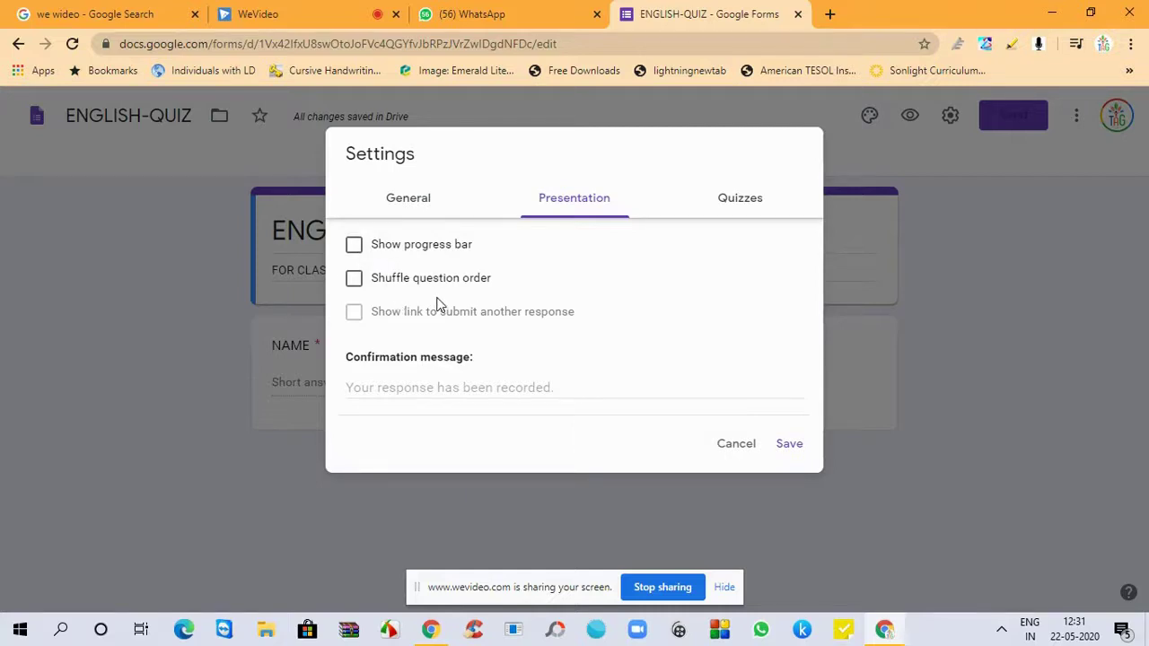
pyautogui.click(355, 283)
# - Make the form a quiz, stop respondents from seeing missed questions, and save the settings
pyautogui.click(738, 207)
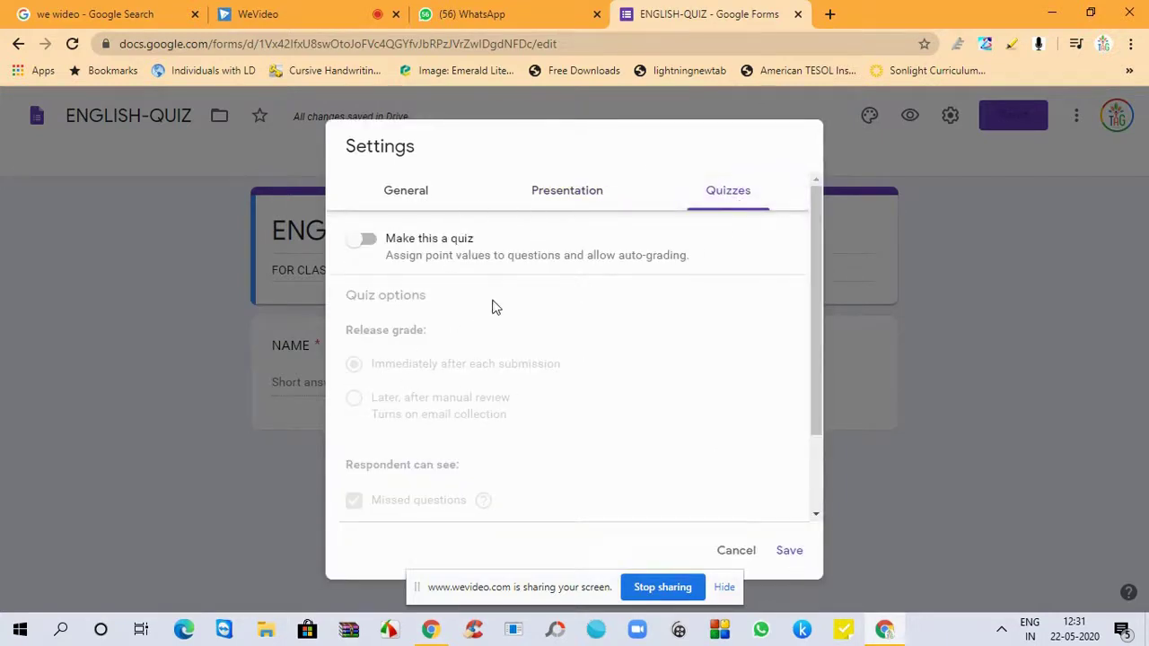
pyautogui.click(358, 254)
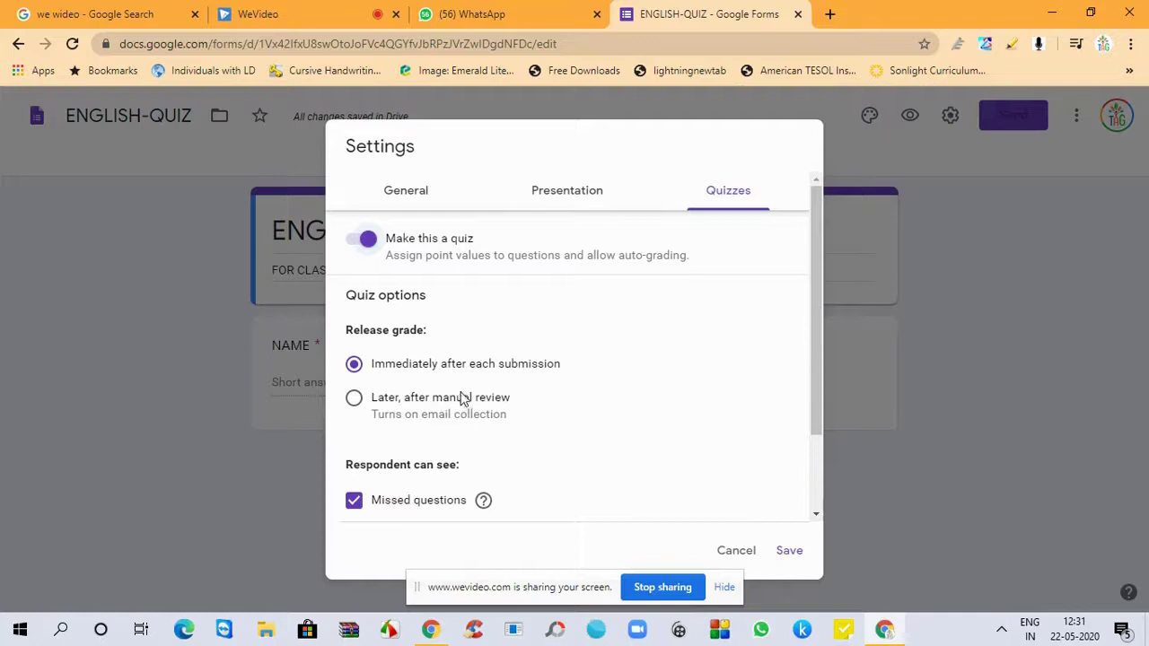
pyautogui.click(813, 498)
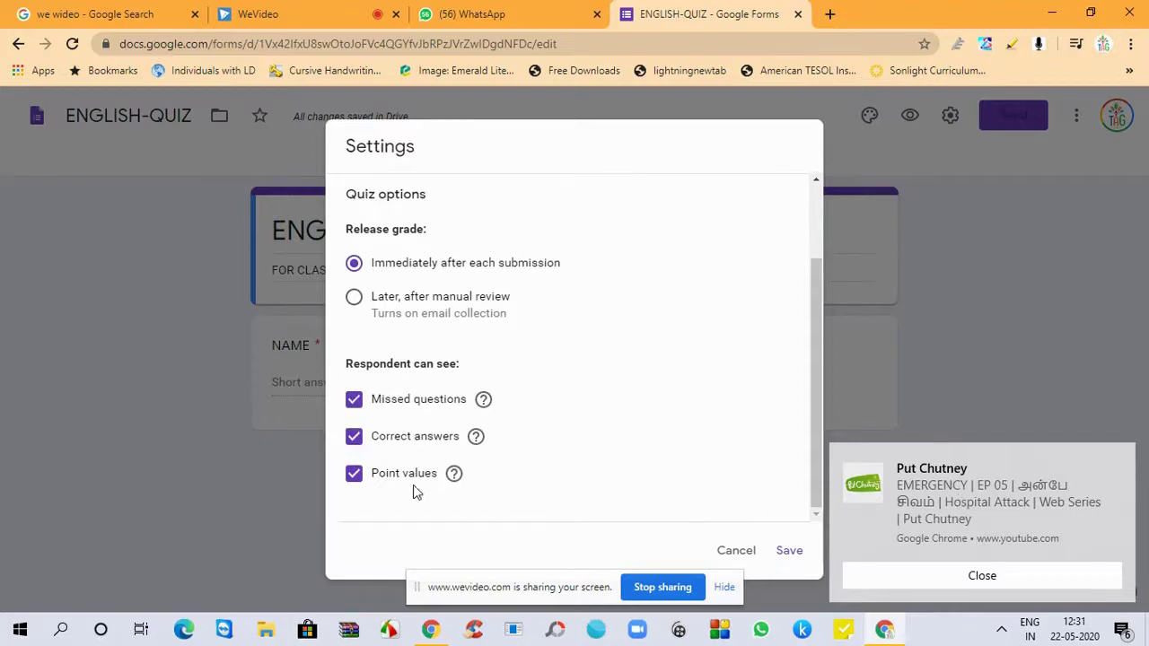
pyautogui.click(937, 577)
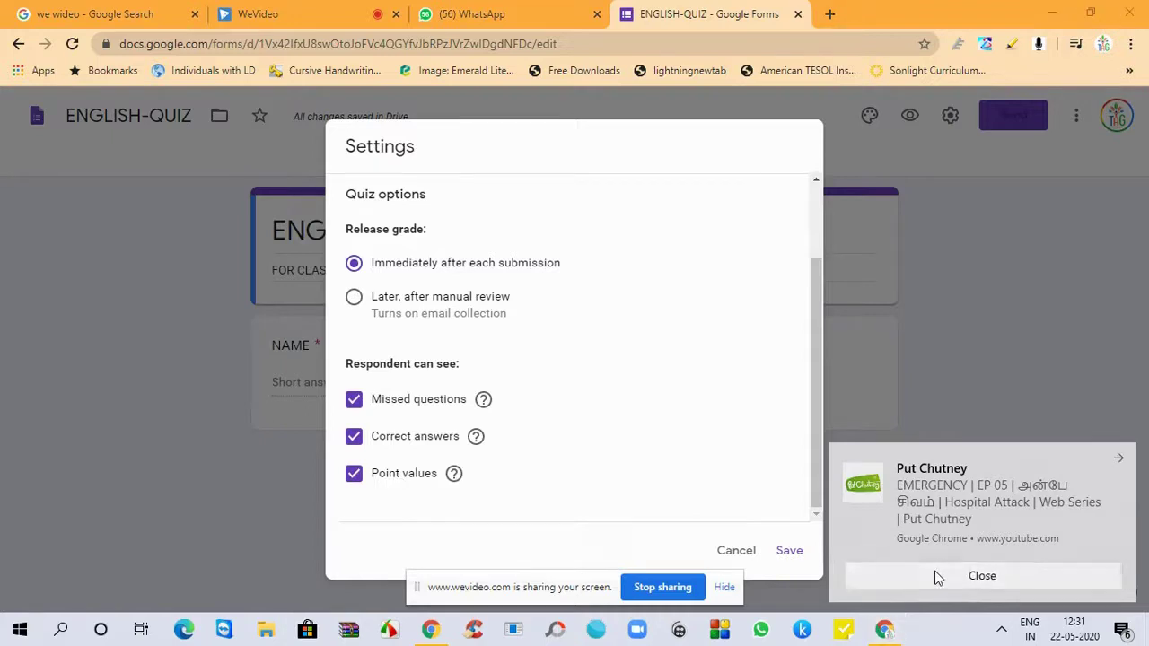
pyautogui.click(357, 401)
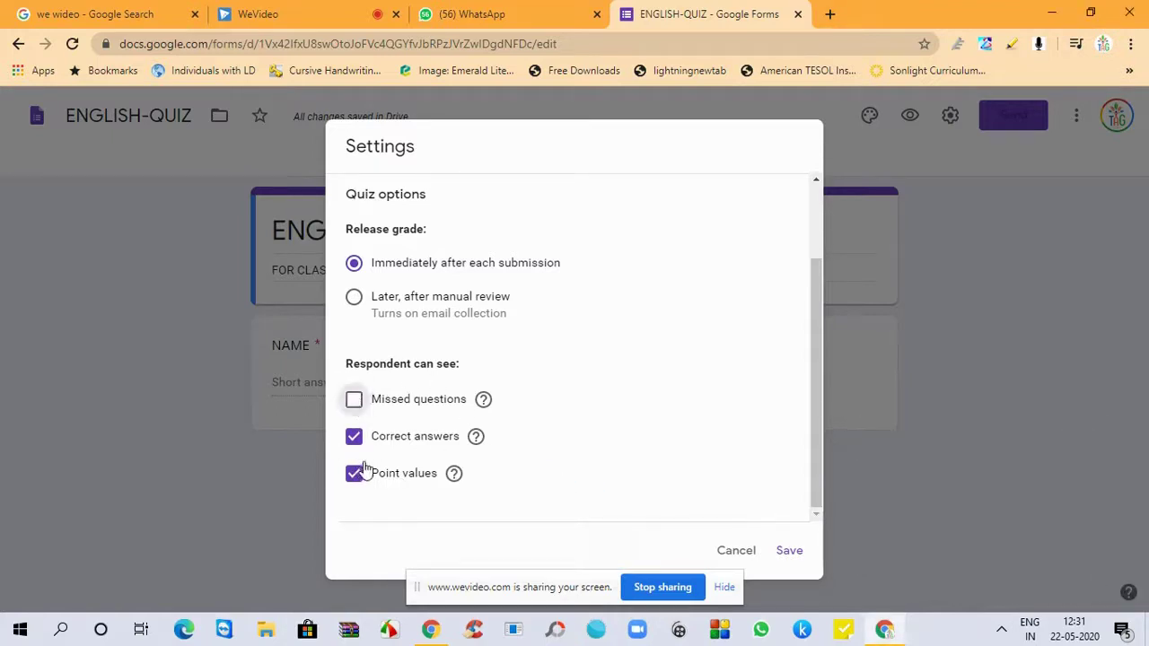
pyautogui.click(789, 551)
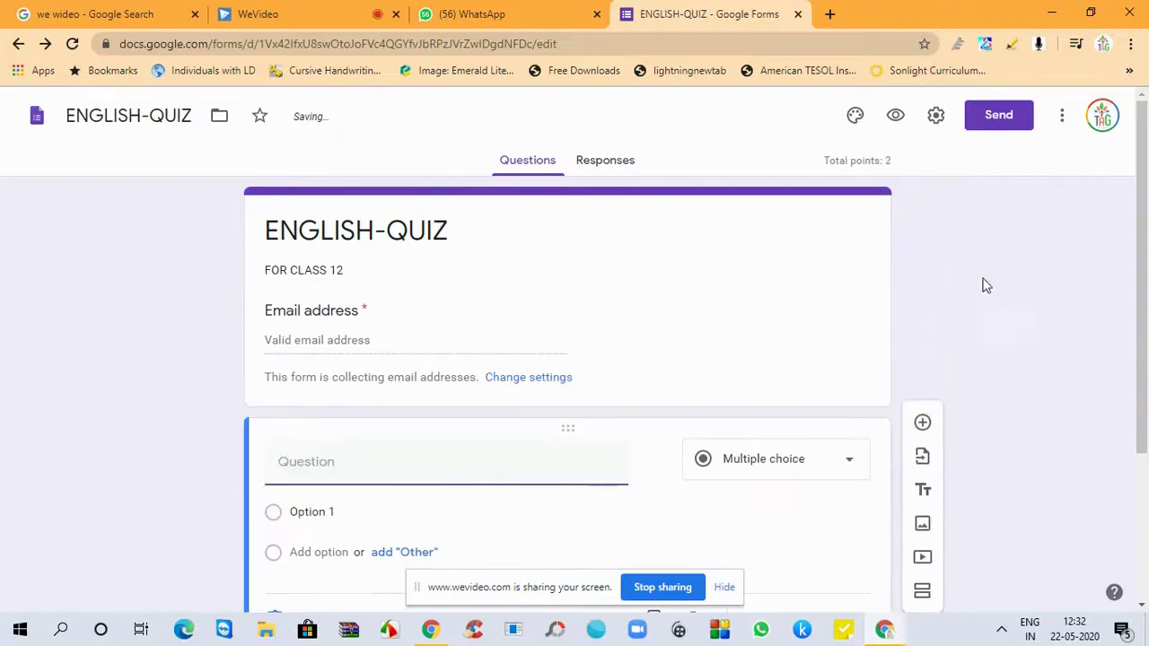
# - Keep the new question as Multiple choice and enter "What is the meaning of 'Serene'?" as its text
pyautogui.click(1142, 606)
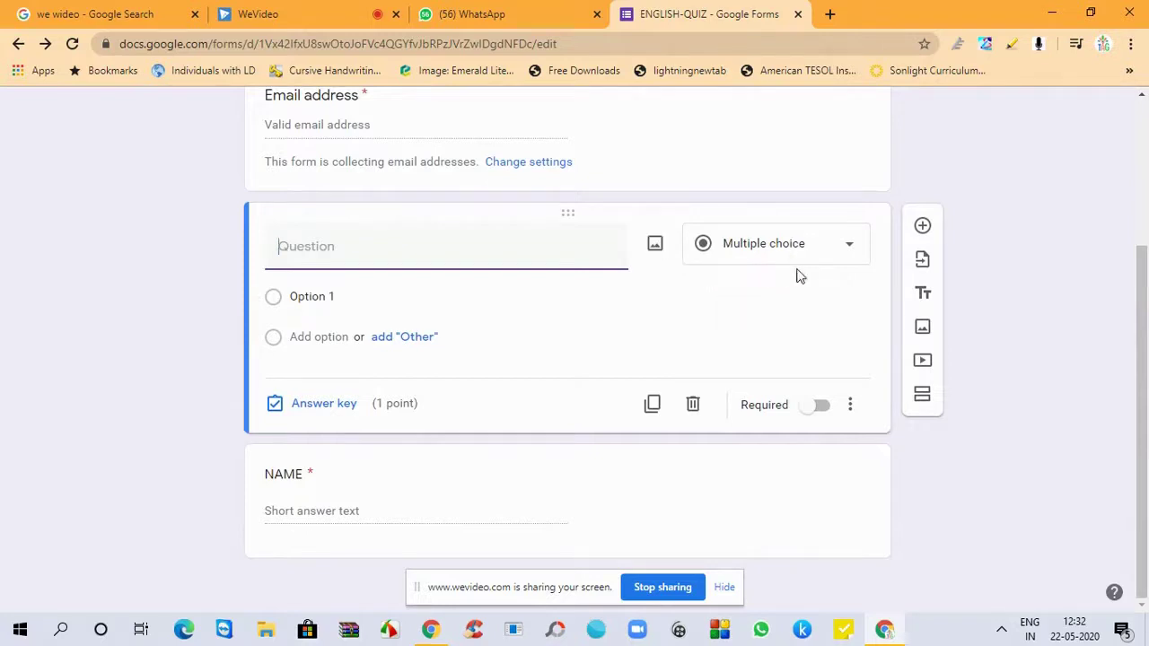
pyautogui.click(850, 247)
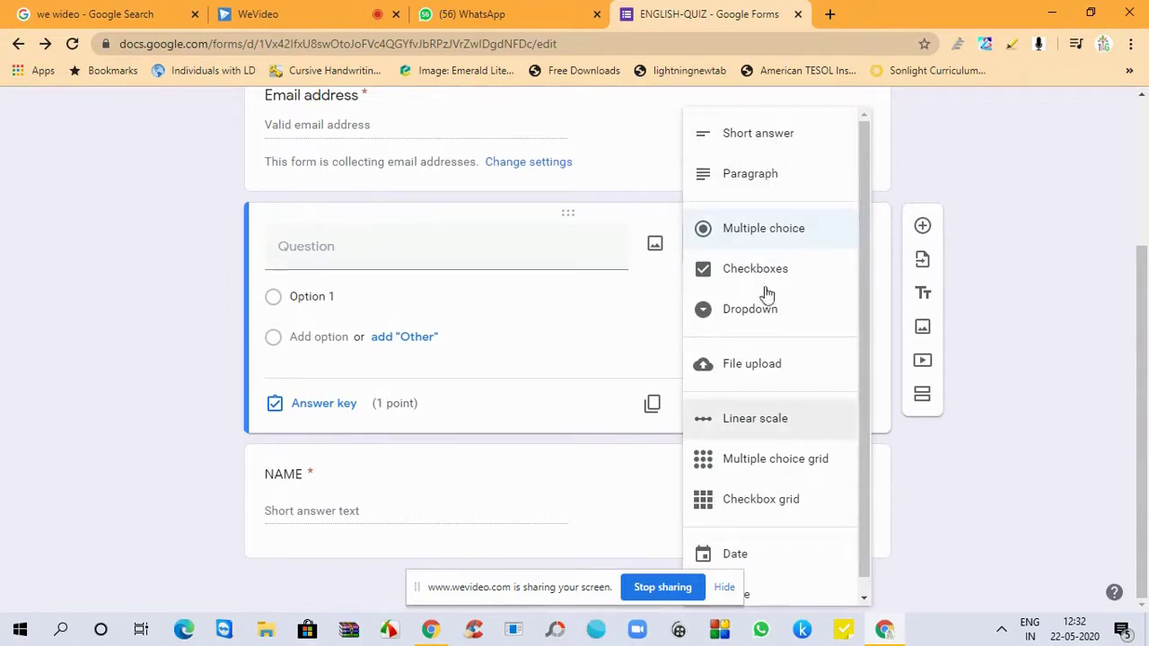
pyautogui.click(782, 236)
pyautogui.click(434, 253)
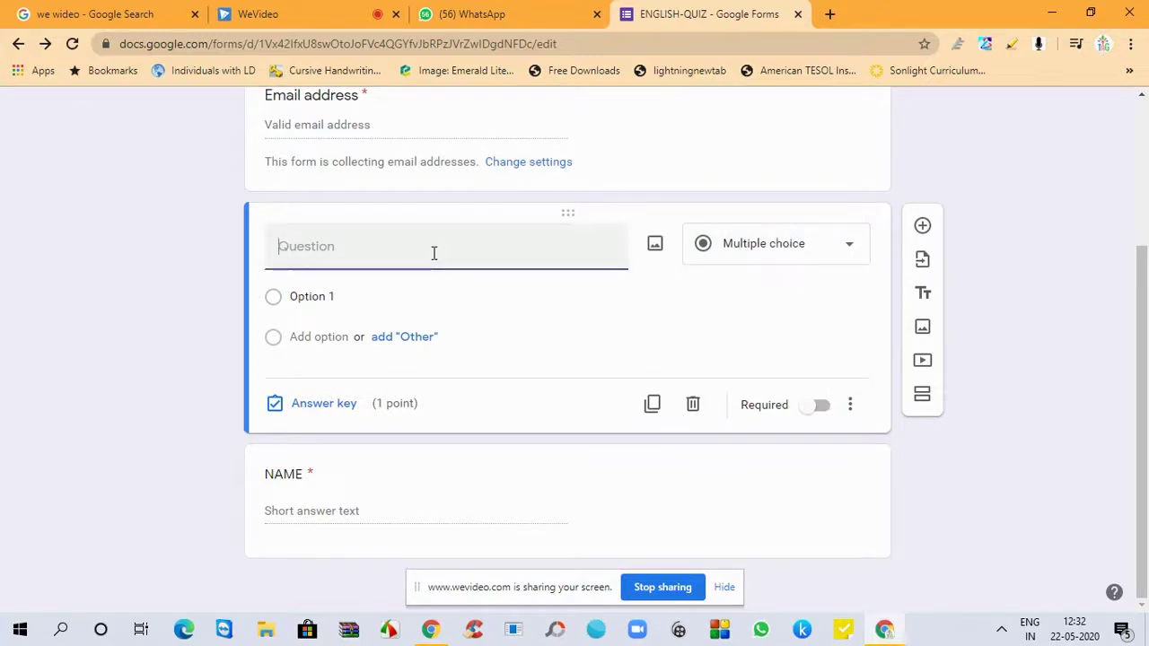
pyautogui.write('wHAT')
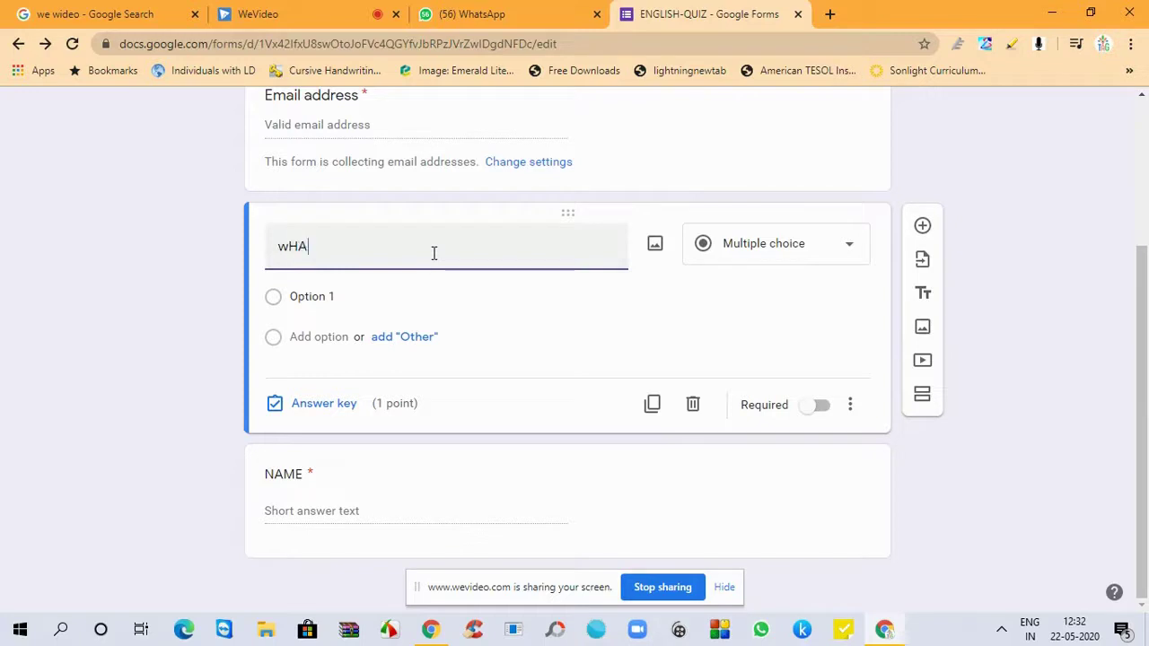
pyautogui.press('BackSpace')
pyautogui.press('BackSpace')
pyautogui.press('BackSpace')
pyautogui.press('BackSpace')
pyautogui.press('BackSpace')
pyautogui.press('BackSpace')
pyautogui.write('What is the meaning ')
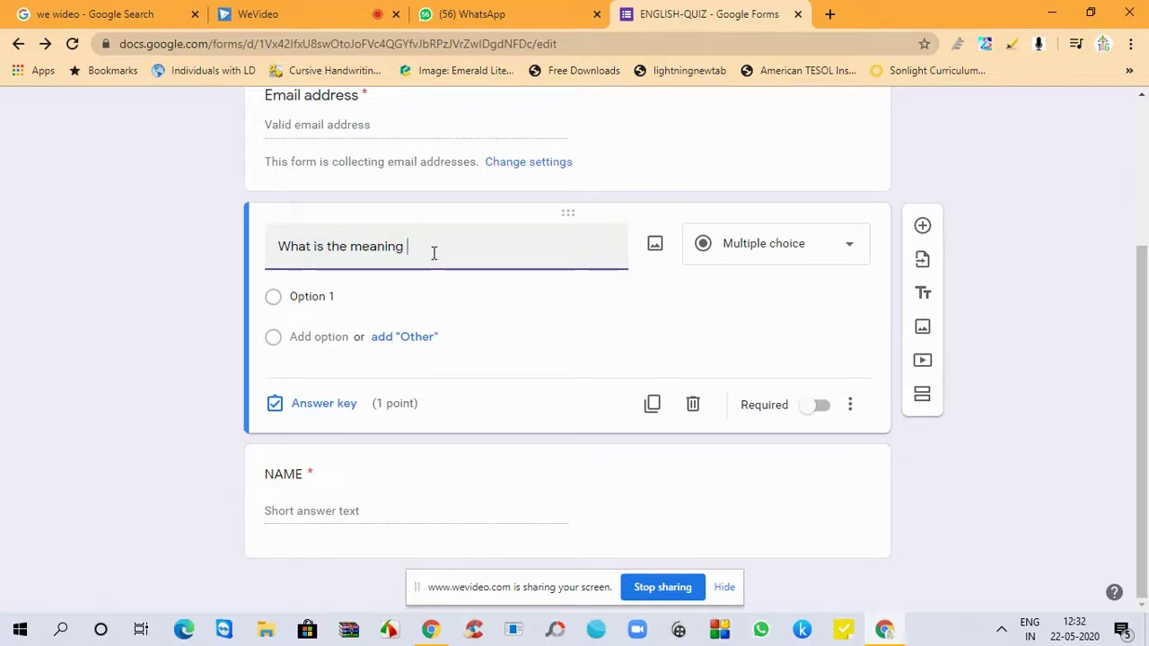
pyautogui.write("of 'Serene'?")
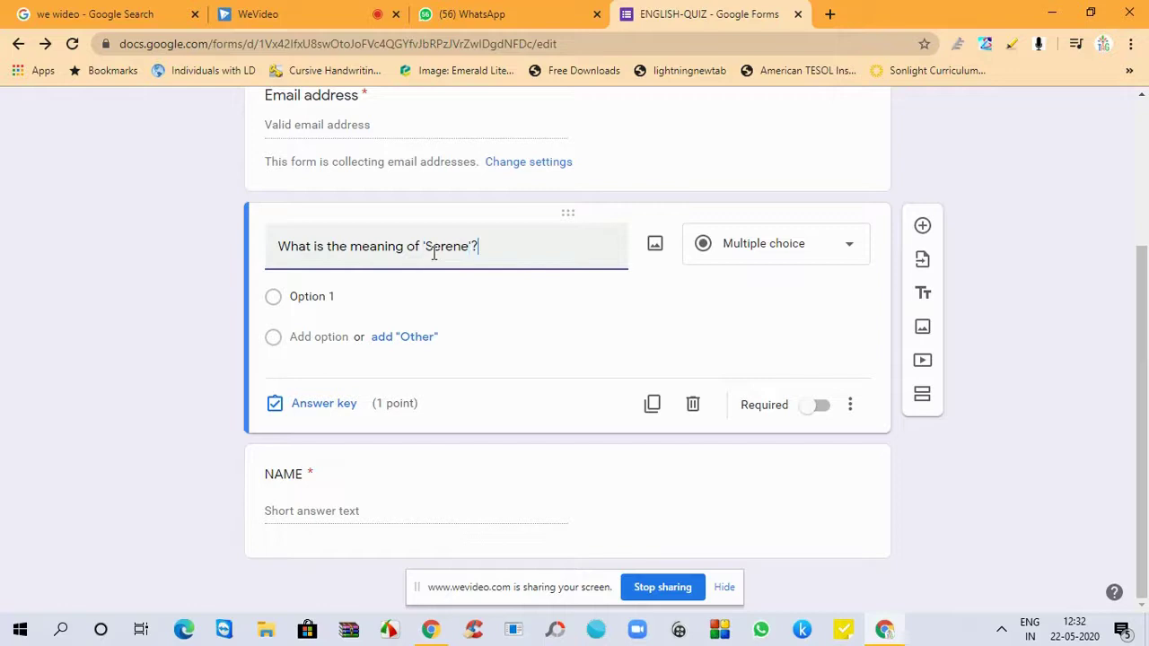
# - Enter the answer options Calm, noisy and clean for the 'Serene' question
pyautogui.click(326, 299)
pyautogui.write('C')
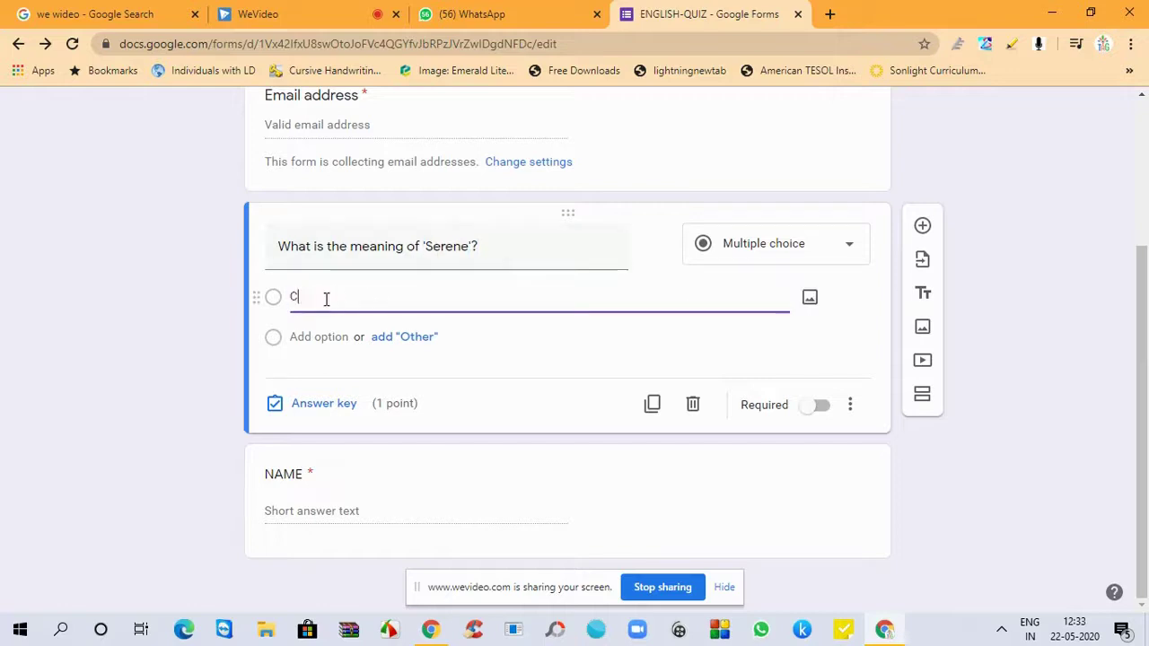
pyautogui.write('alm')
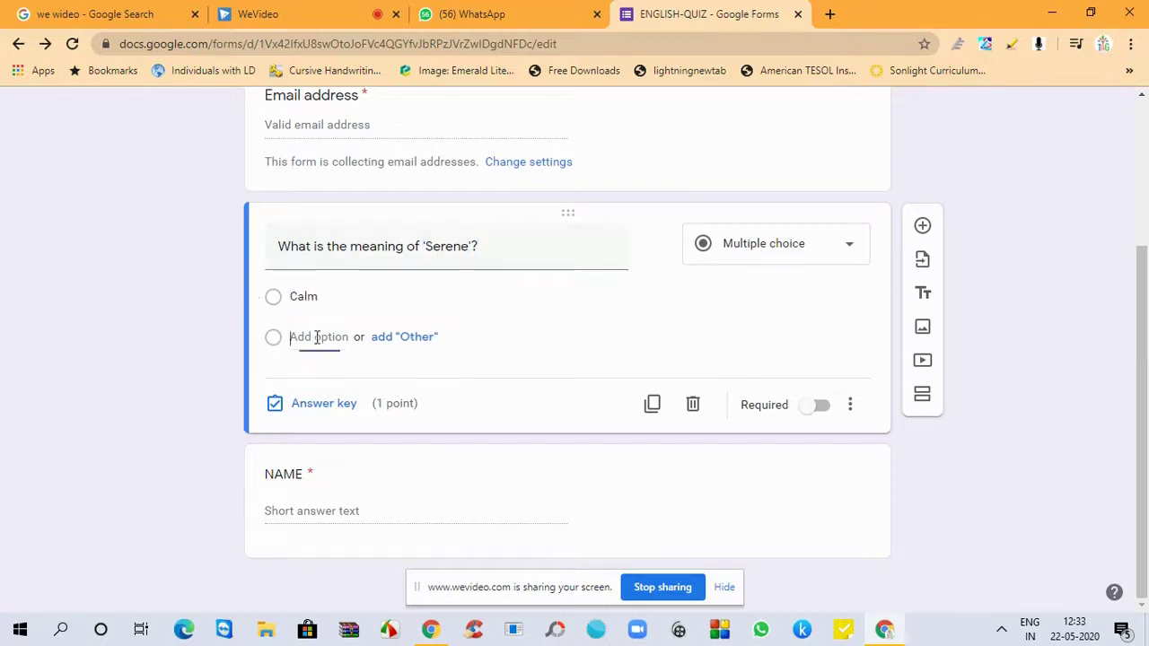
pyautogui.click(318, 336)
pyautogui.write('n')
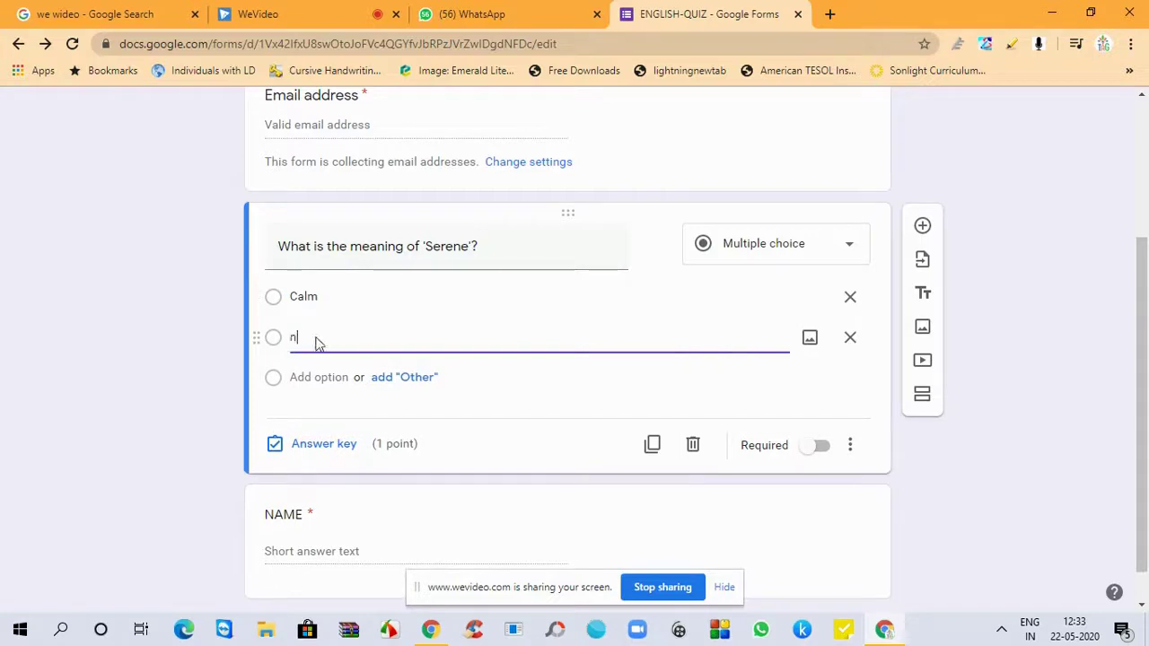
pyautogui.write('oisy')
pyautogui.click(323, 376)
pyautogui.write('clean')
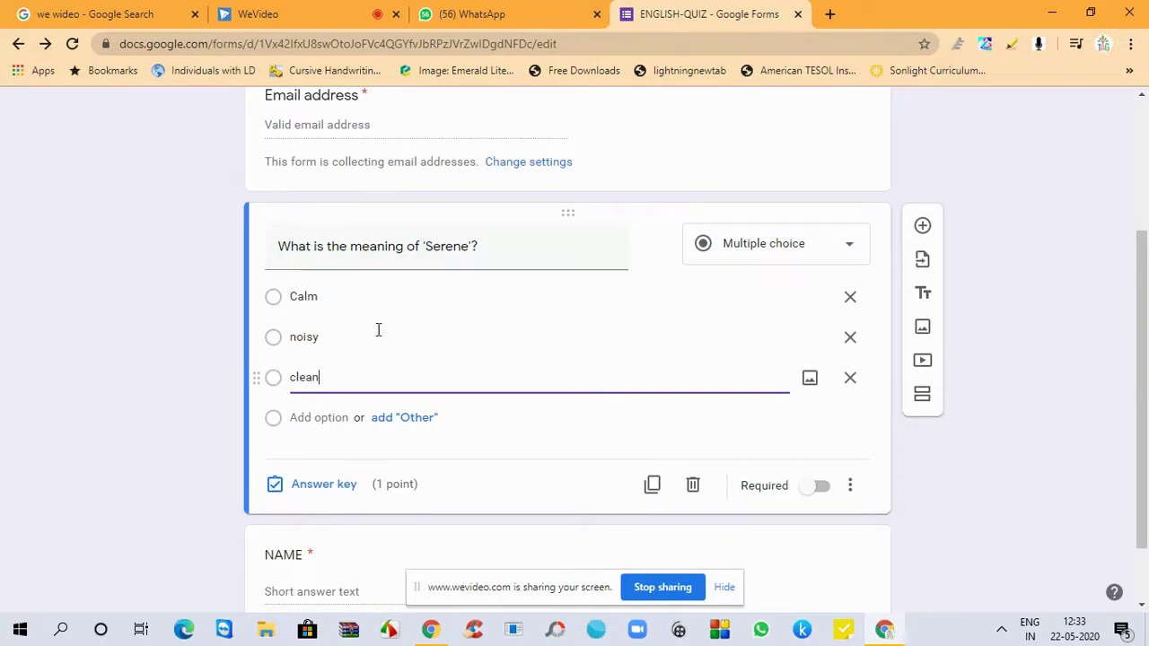
# - In the answer key, mark Calm as correct and save the feedback "wrong" for incorrect answers and "wow keep it up" for correct answers
pyautogui.click(321, 488)
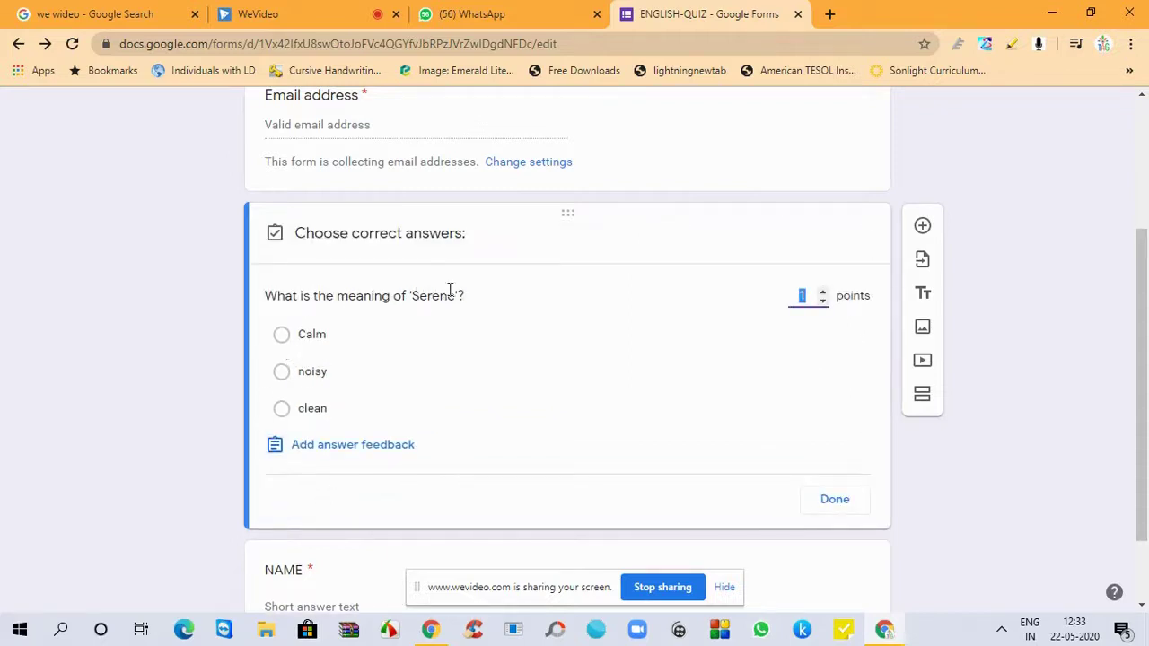
pyautogui.click(282, 336)
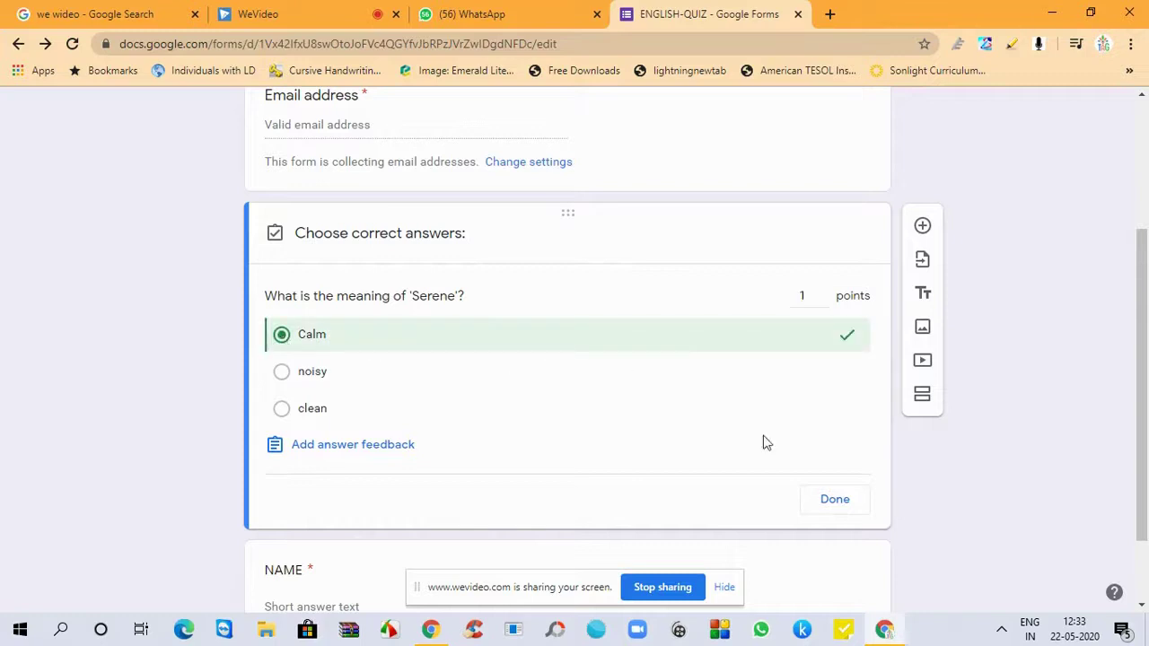
pyautogui.click(368, 449)
pyautogui.click(407, 268)
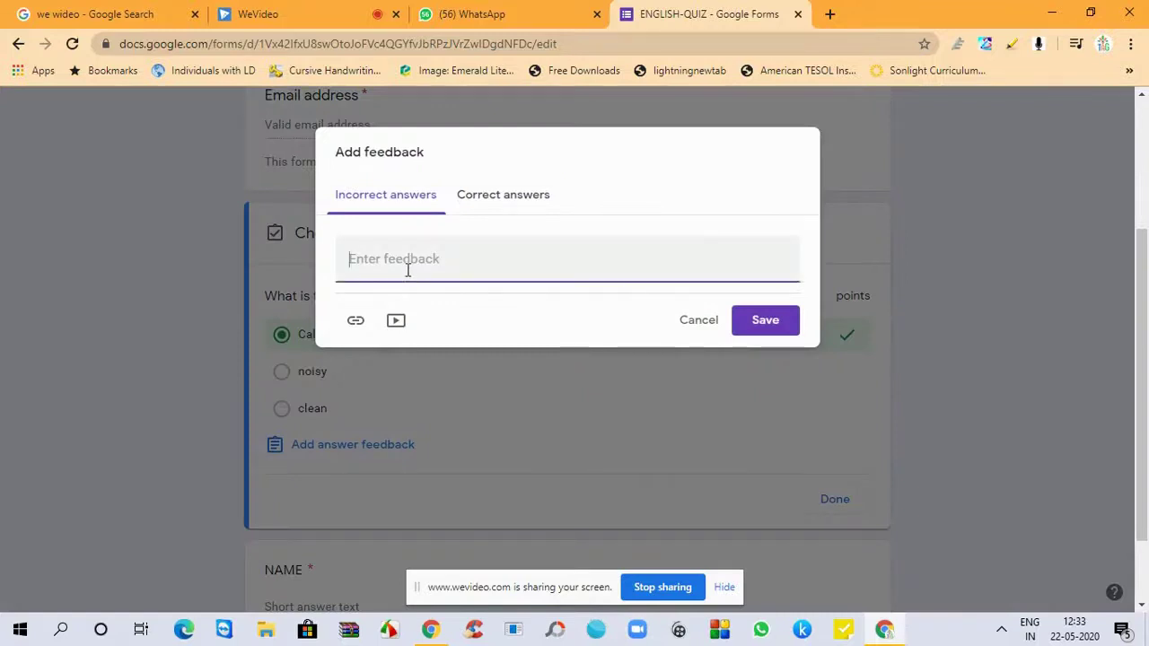
pyautogui.write('wrong')
pyautogui.click(508, 196)
pyautogui.click(454, 258)
pyautogui.write('wow keep it up')
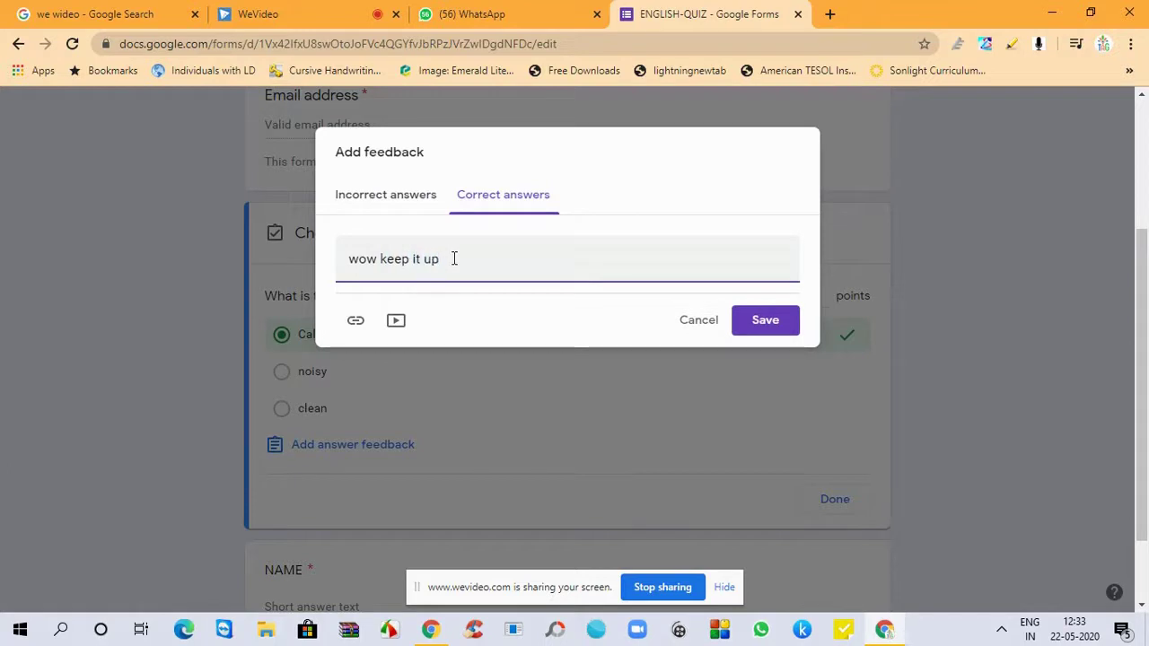
pyautogui.click(776, 323)
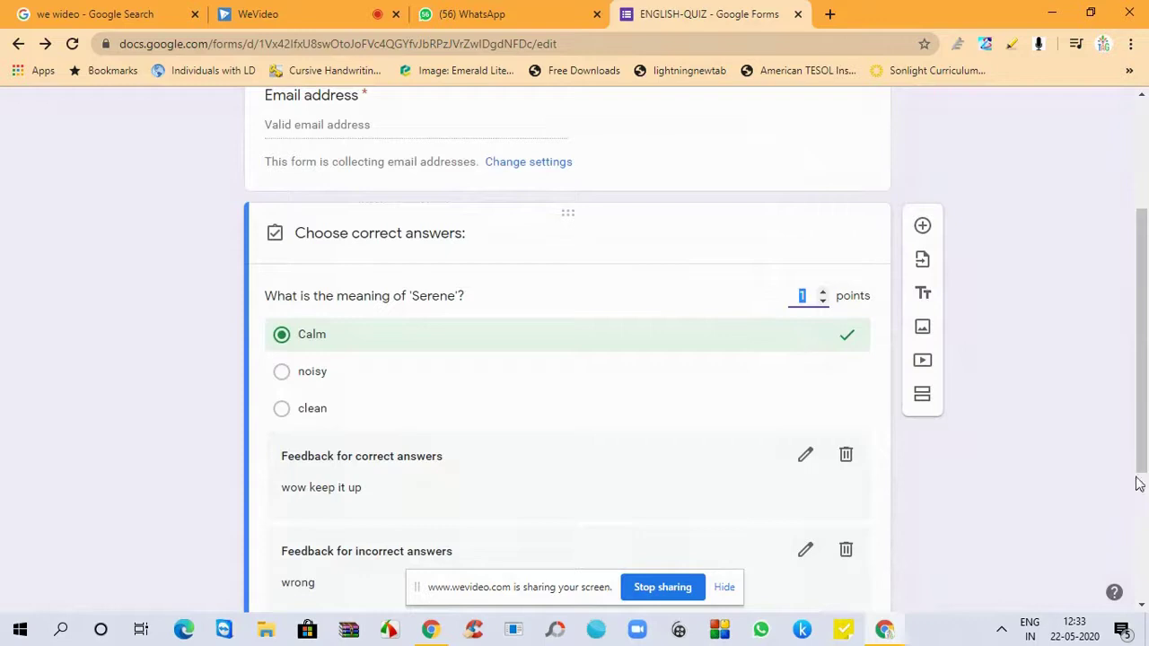
# - Finish the answer key of the 'Serene' question and make the question required
pyautogui.scroll(-3, 1137, 494)
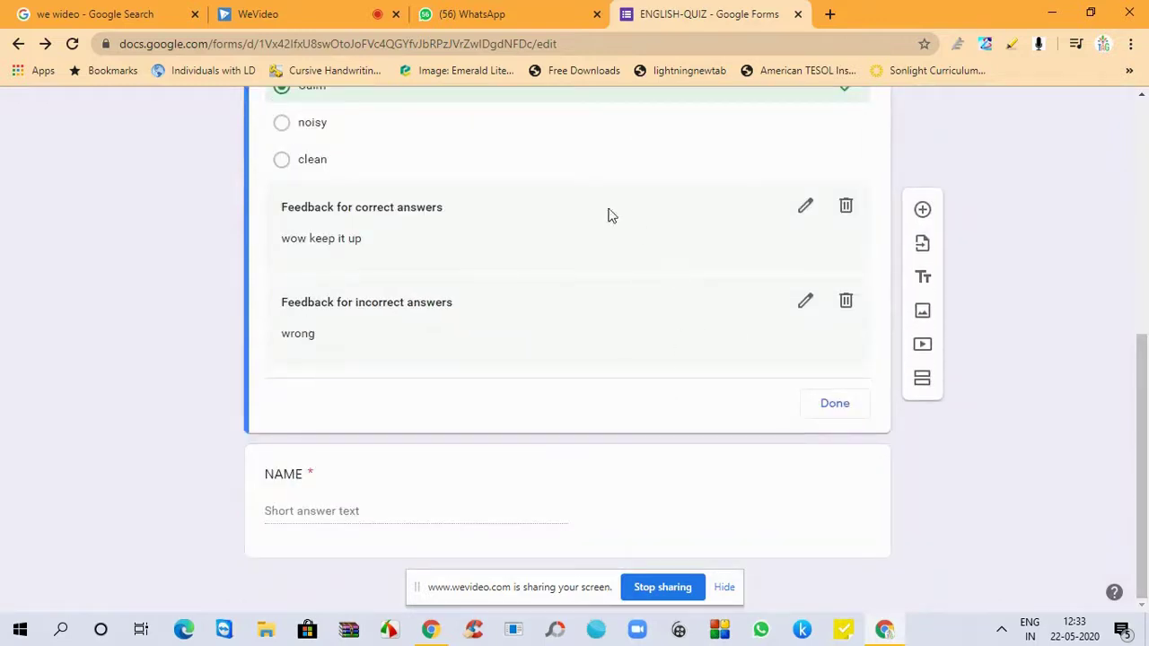
pyautogui.click(1141, 100)
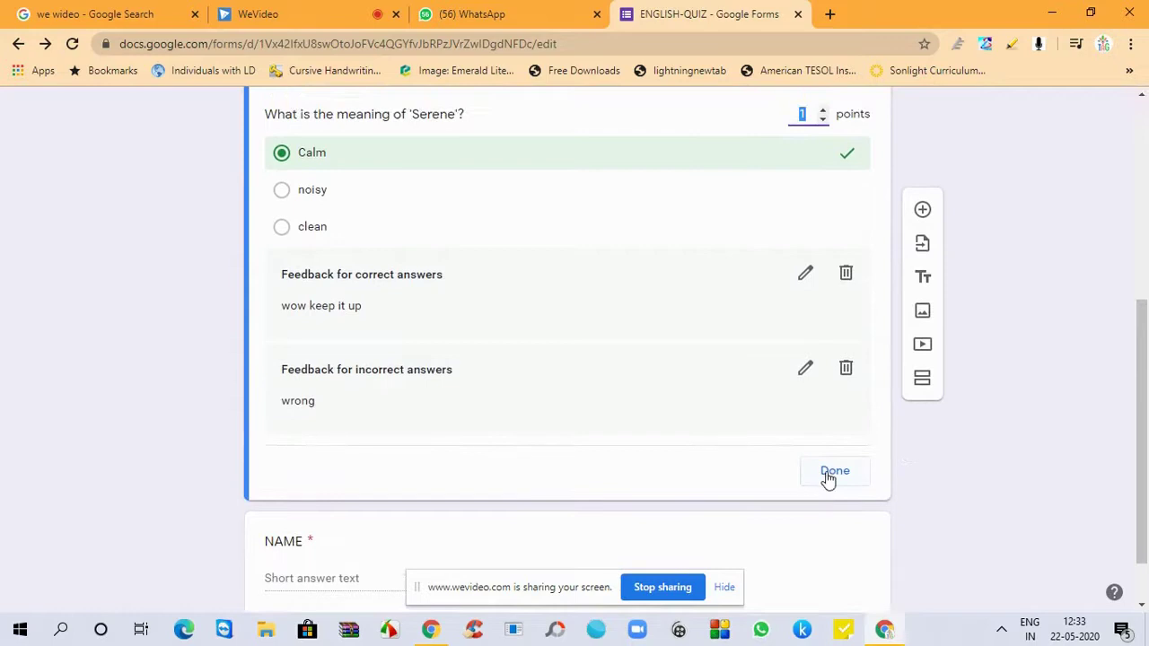
pyautogui.click(828, 477)
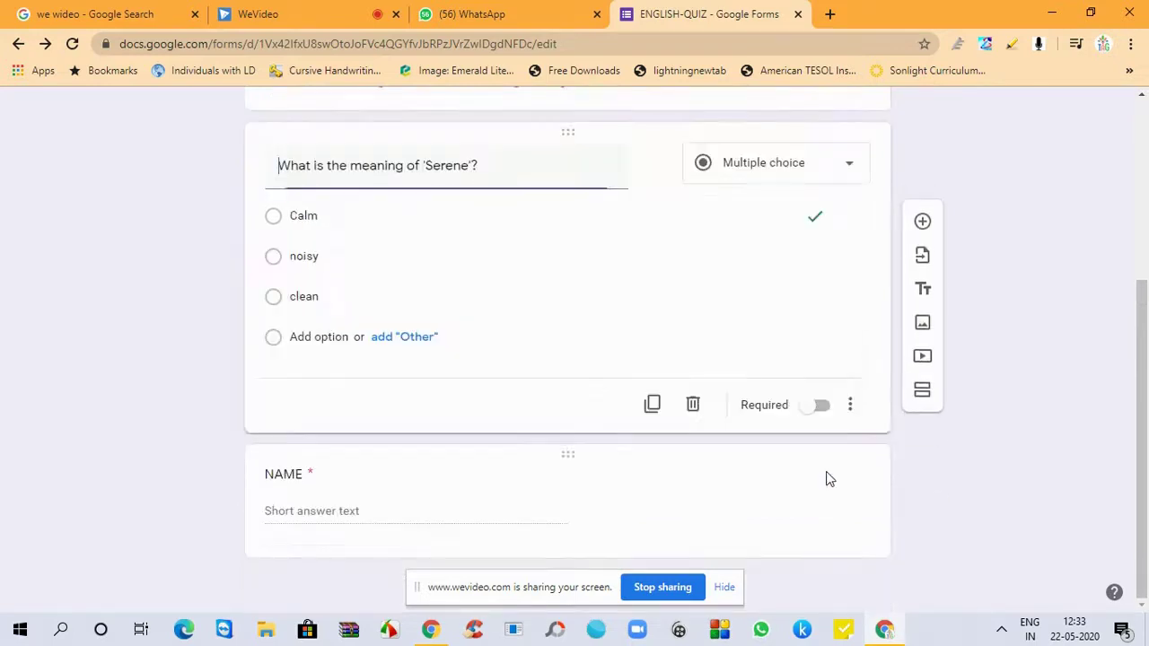
pyautogui.click(811, 415)
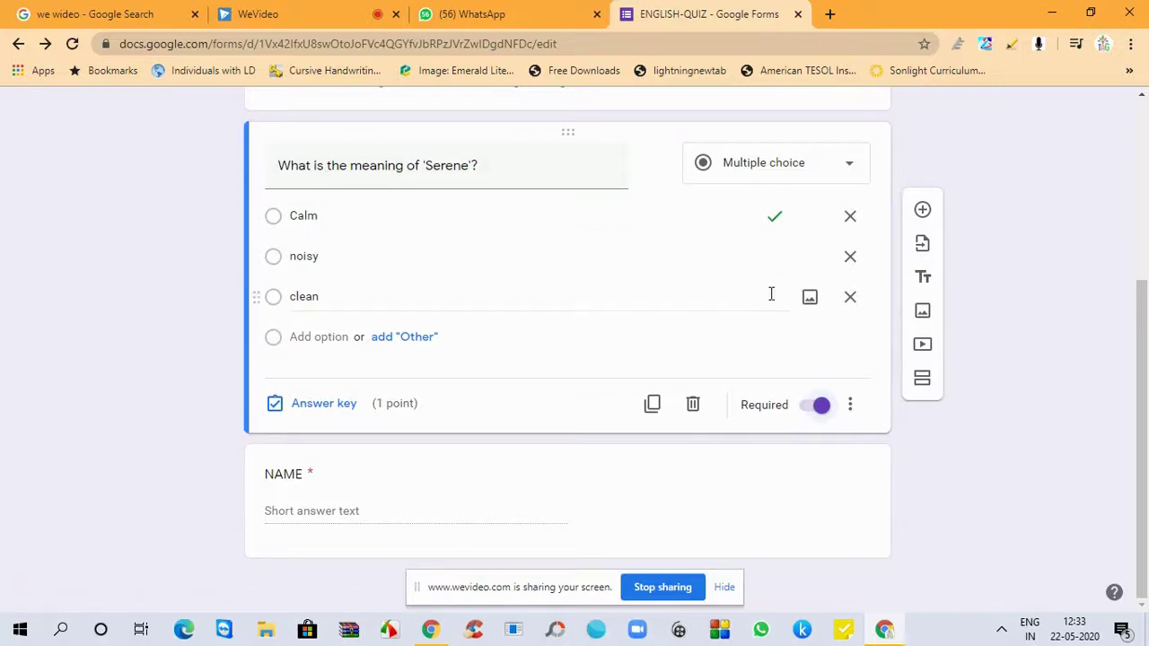
pyautogui.click(852, 405)
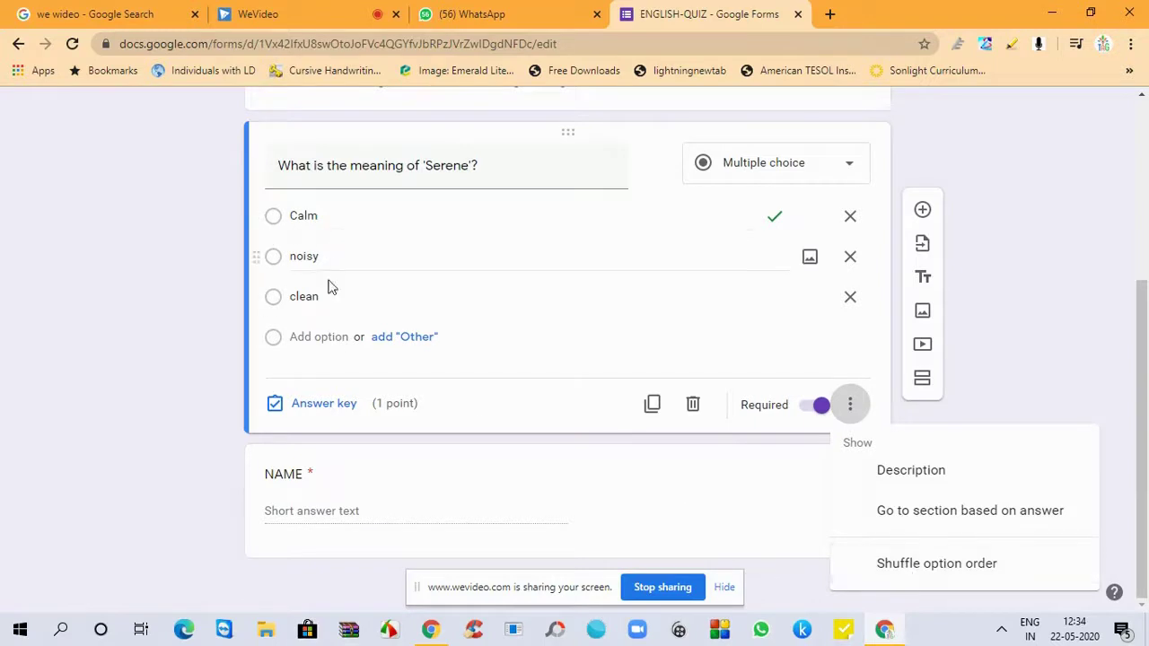
pyautogui.click(984, 334)
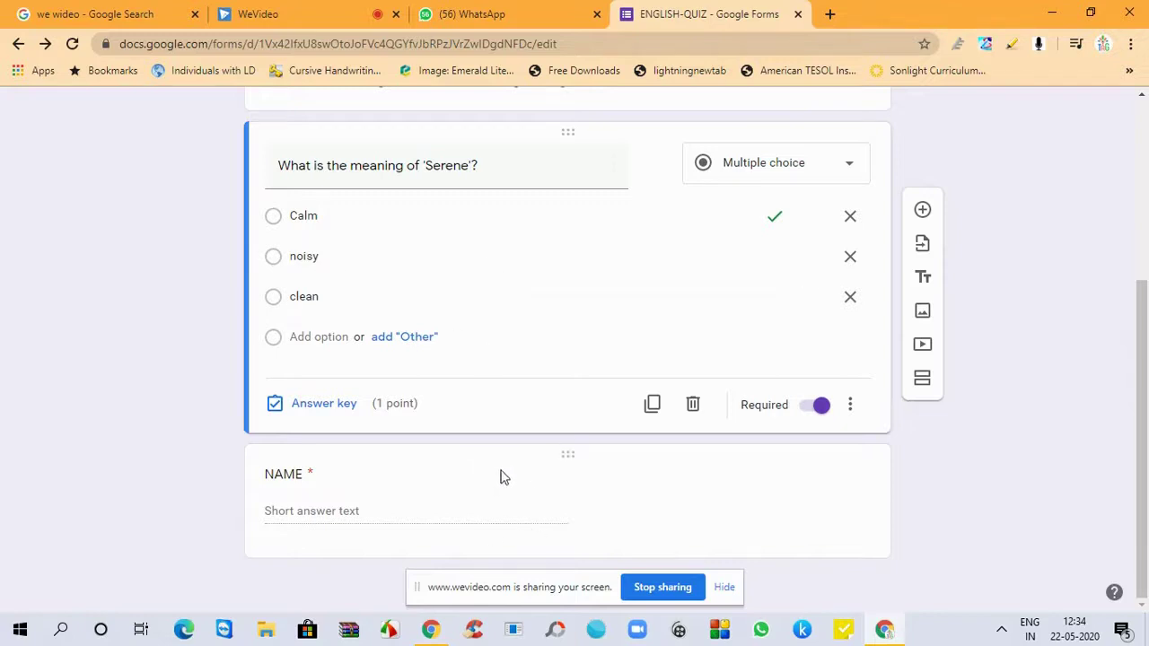
# - Move the NAME question above the 'Serene' question, directly below the form header
pyautogui.moveTo(575, 459); pyautogui.dragTo(571, 207)
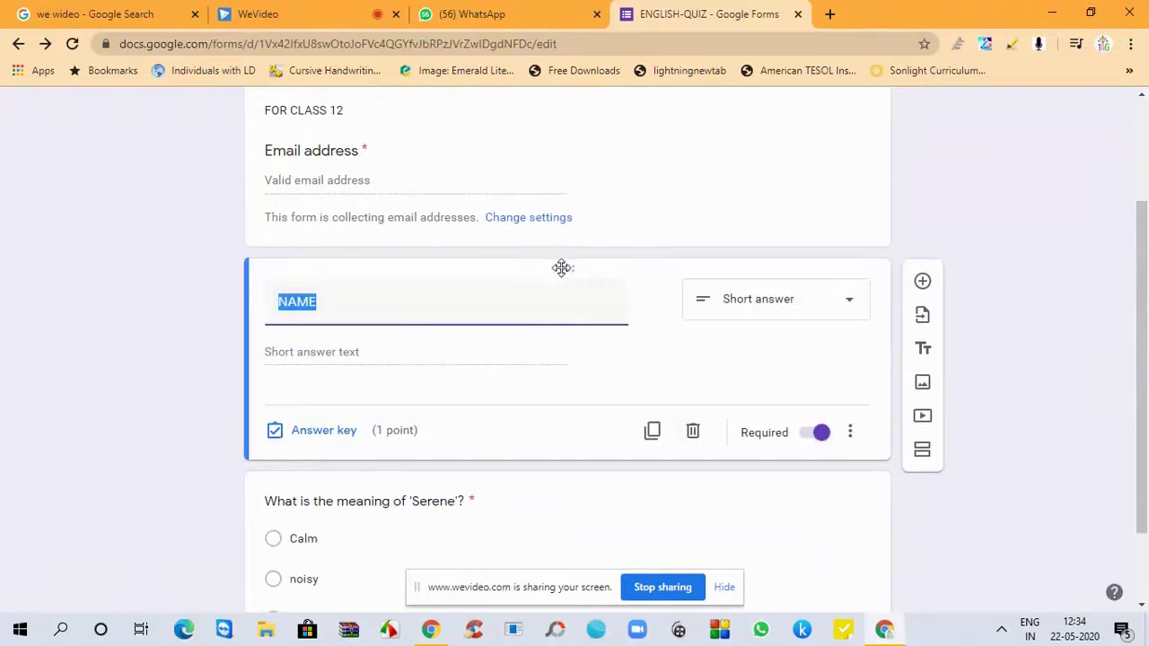
pyautogui.moveTo(564, 266); pyautogui.dragTo(582, 137)
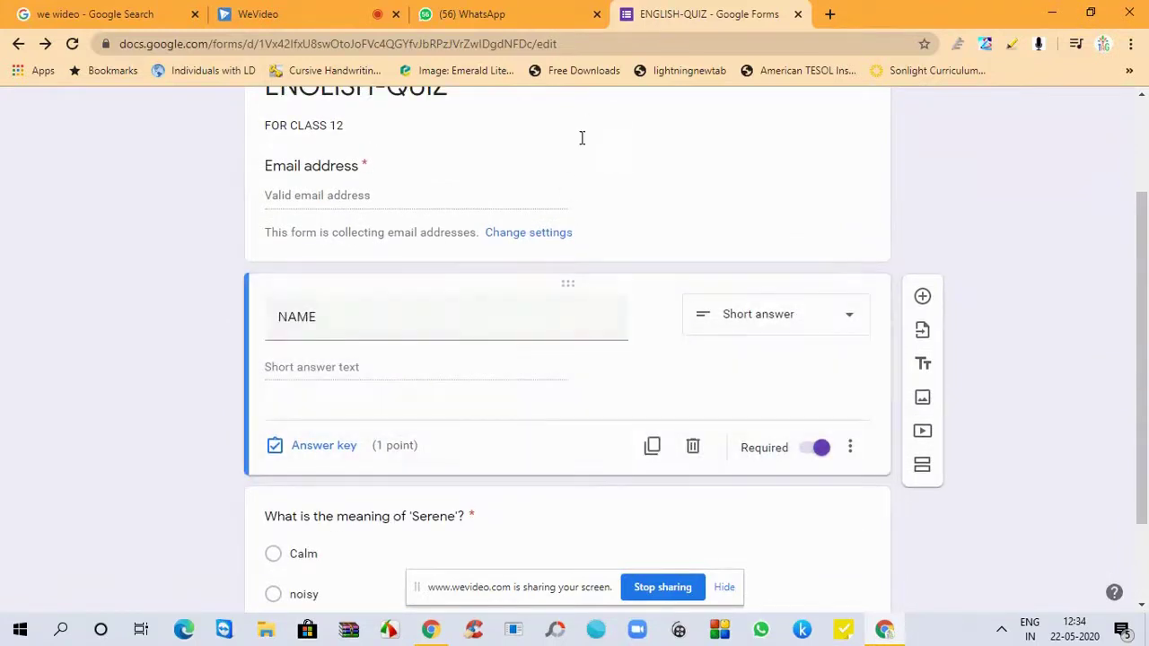
pyautogui.moveTo(1148, 557); pyautogui.dragTo(1148, 596)
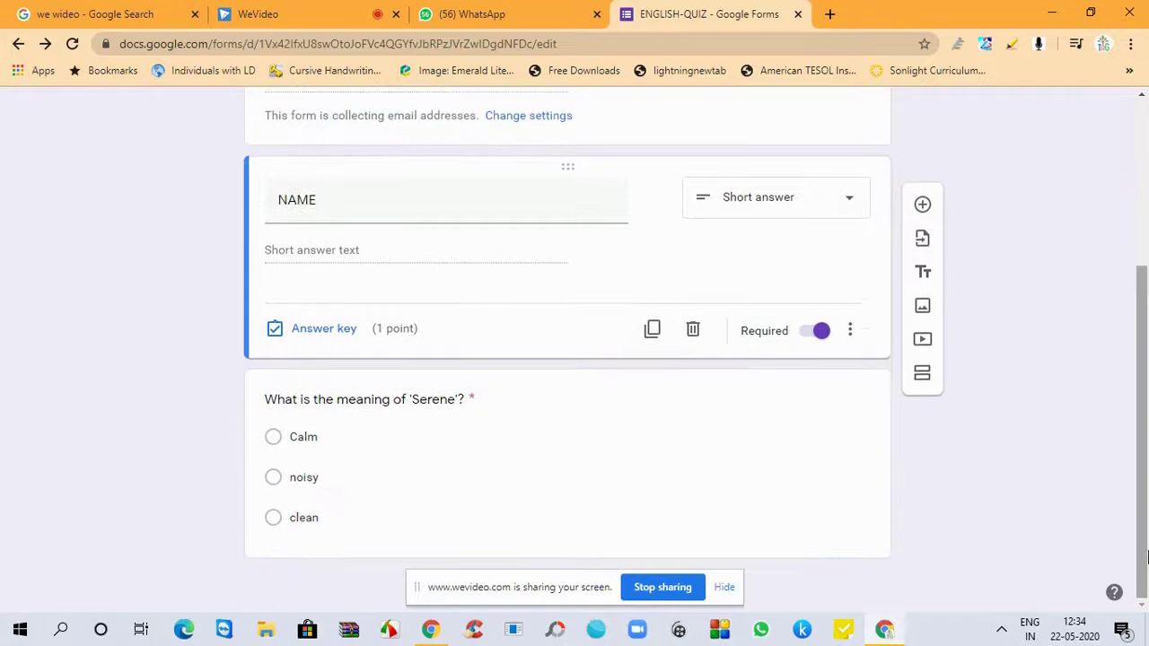
# - Find a banana picture through Google Image Search and insert the bunch of green-tipped bananas below the NAME question
pyautogui.click(924, 312)
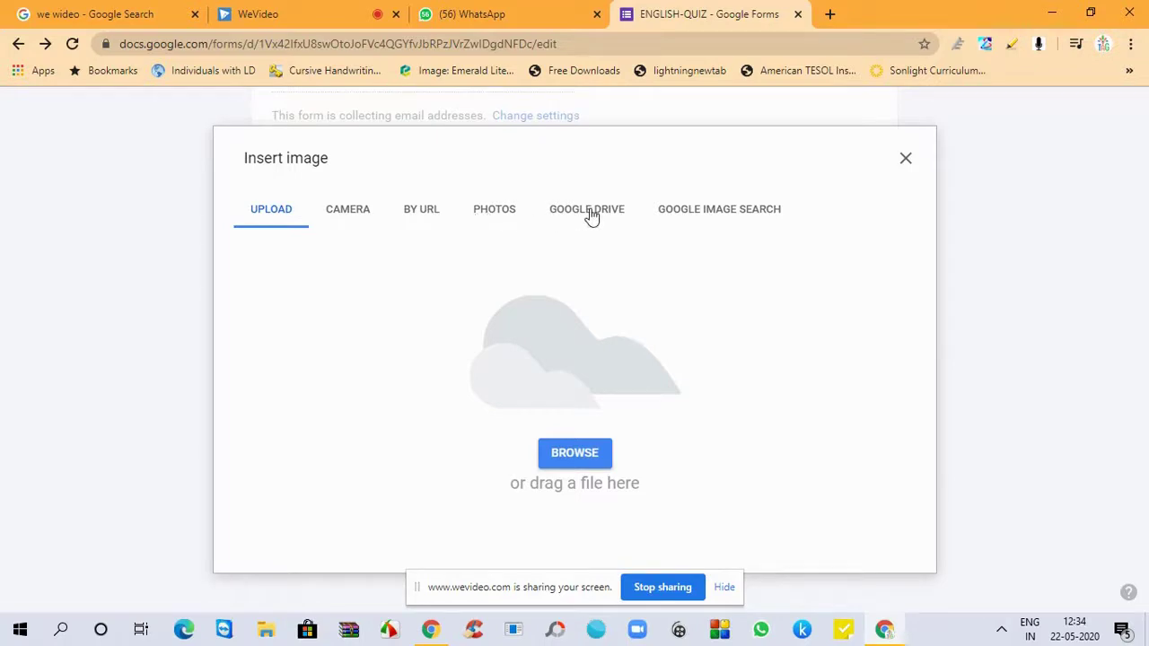
pyautogui.click(711, 208)
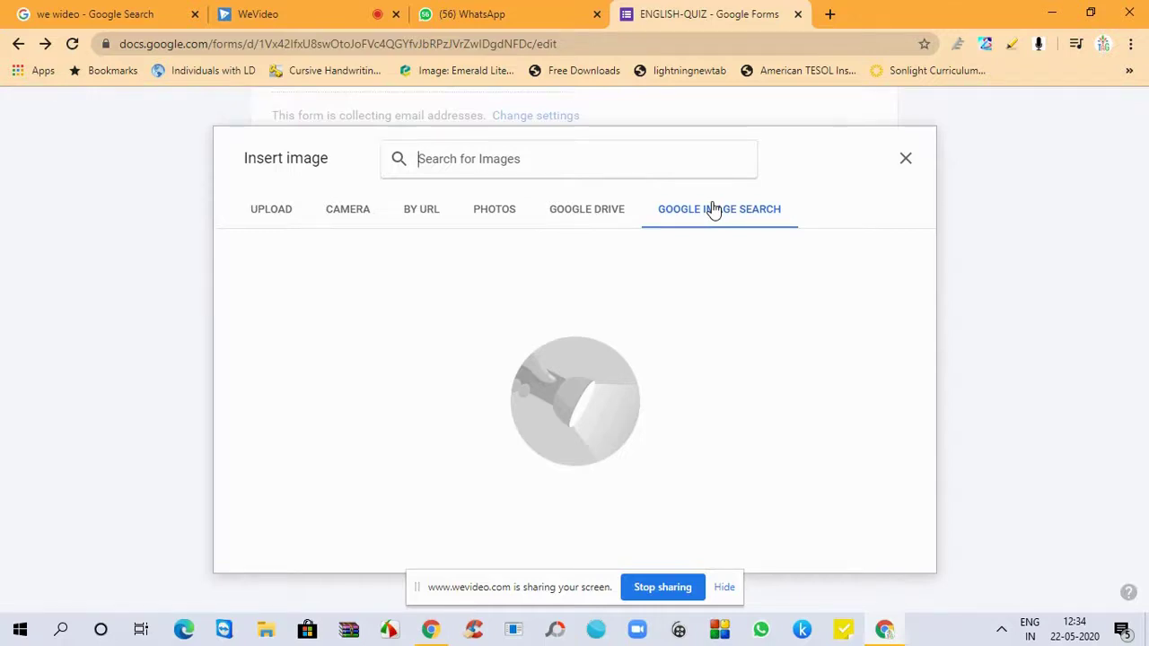
pyautogui.write('banana')
pyautogui.press('Return')
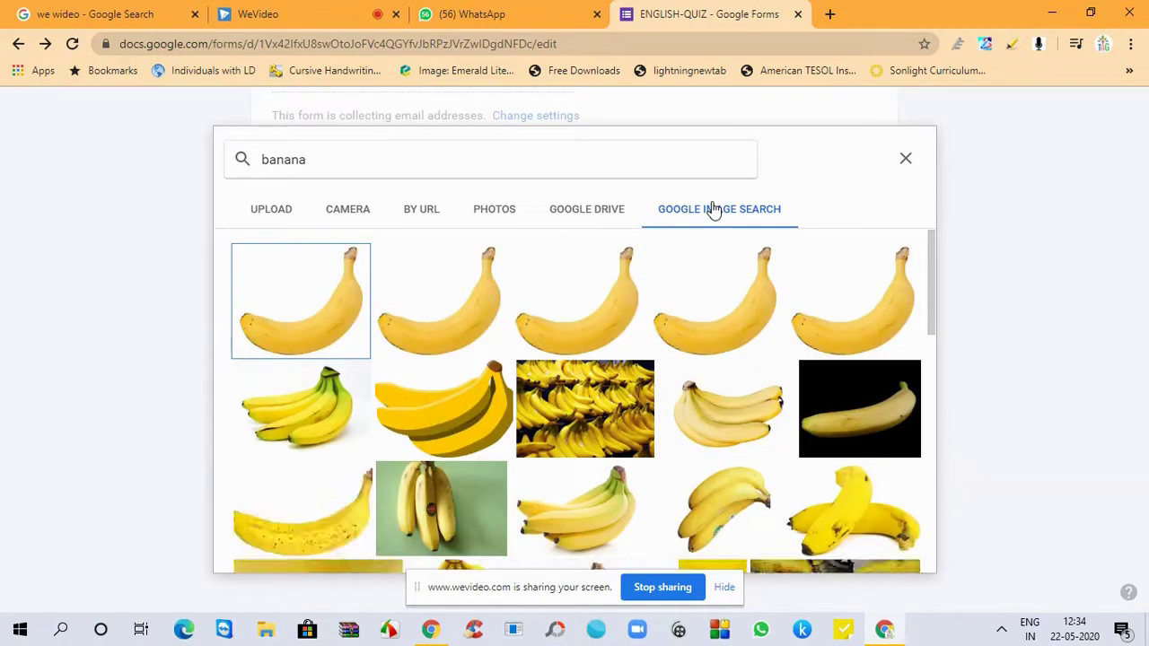
pyautogui.click(319, 412)
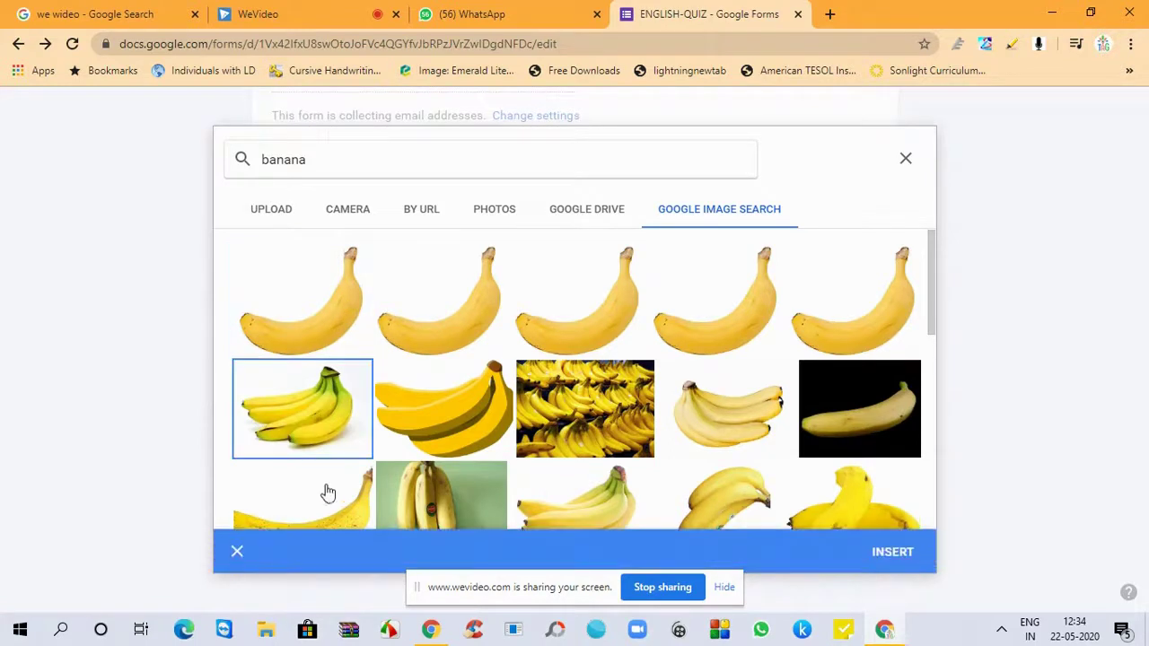
pyautogui.click(892, 553)
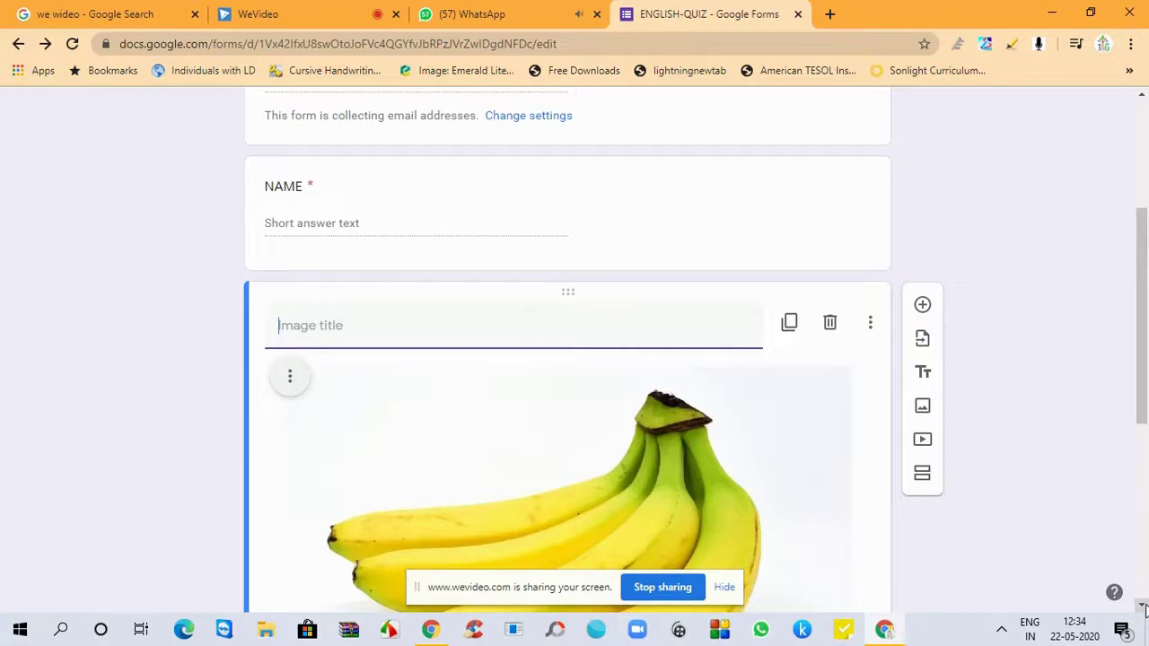
# - Shrink the banana image to under a third of its original width and center-align it
pyautogui.scroll(-2, 1142, 608)
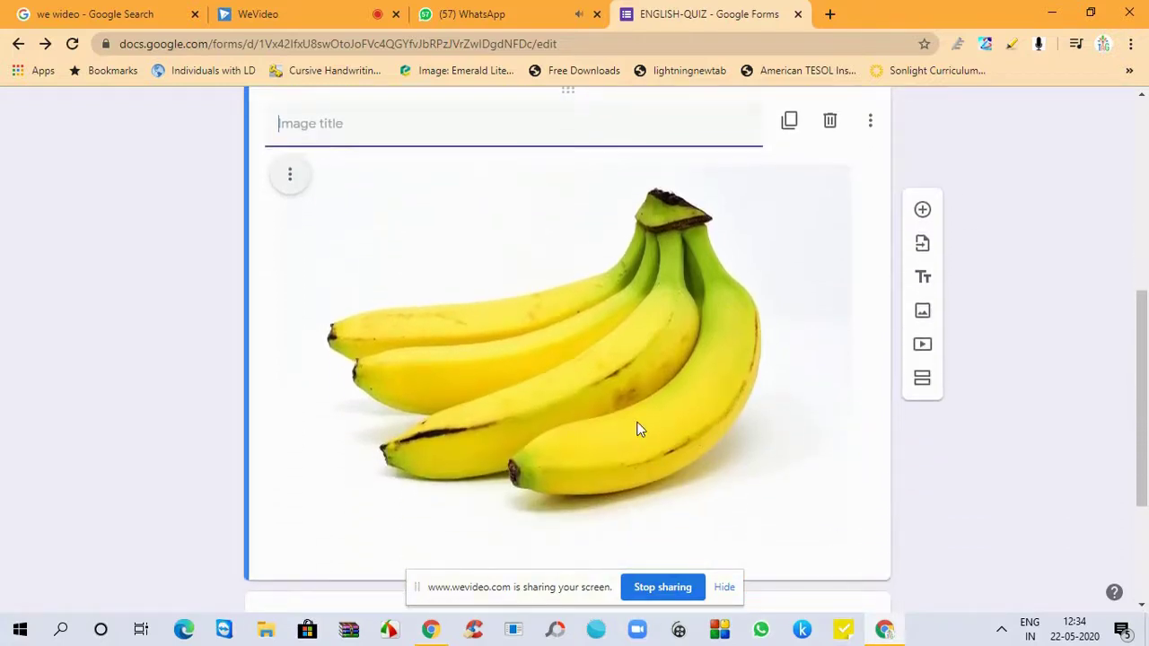
pyautogui.click(642, 428)
pyautogui.moveTo(845, 542); pyautogui.dragTo(441, 272)
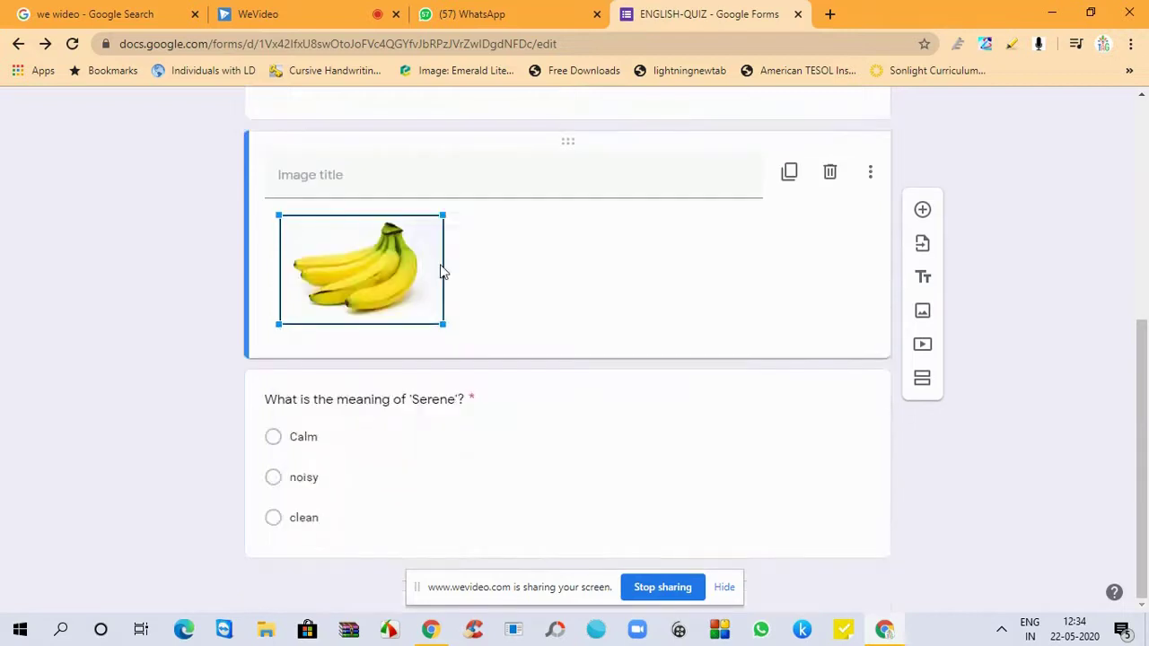
pyautogui.click(486, 258)
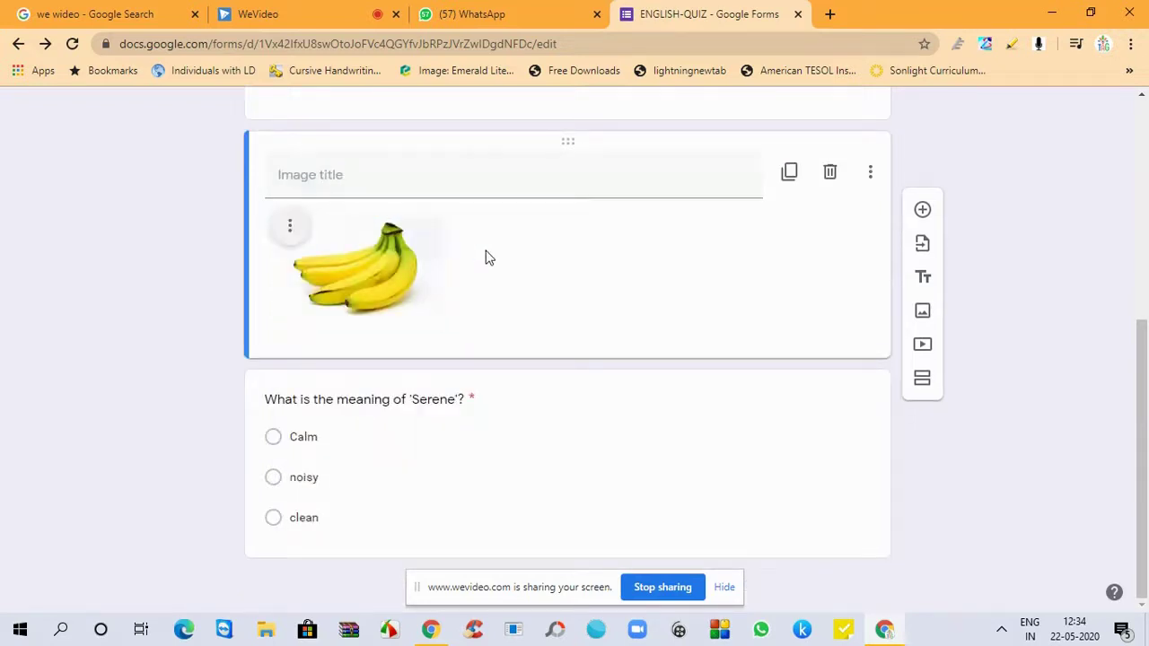
pyautogui.click(288, 227)
pyautogui.click(203, 287)
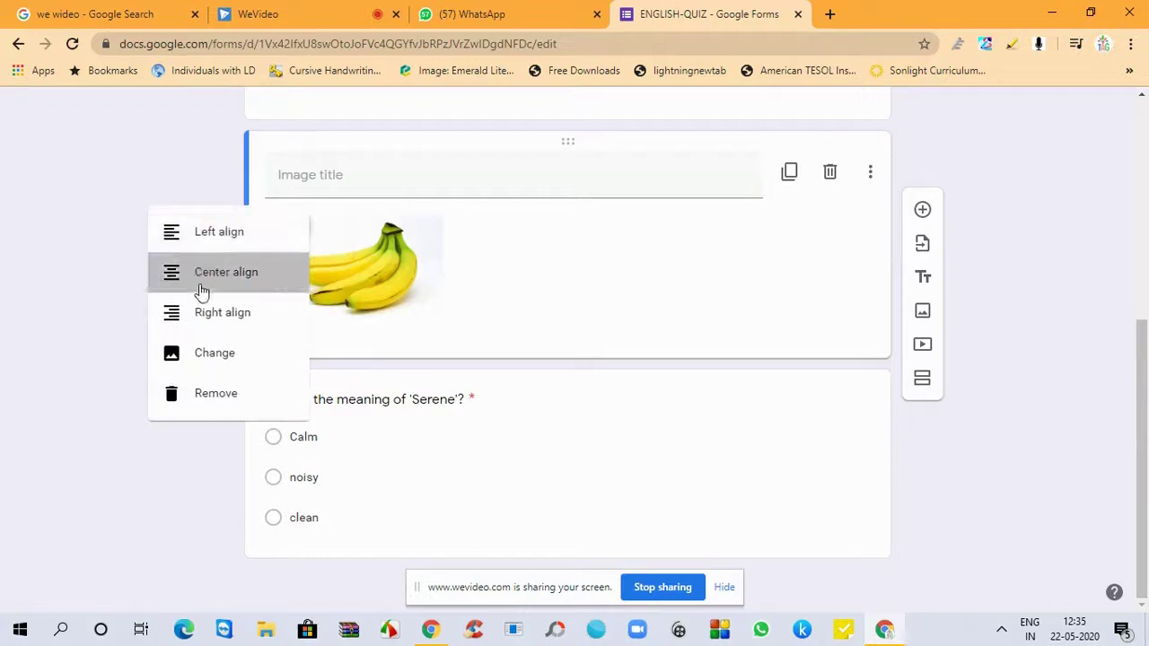
pyautogui.click(353, 187)
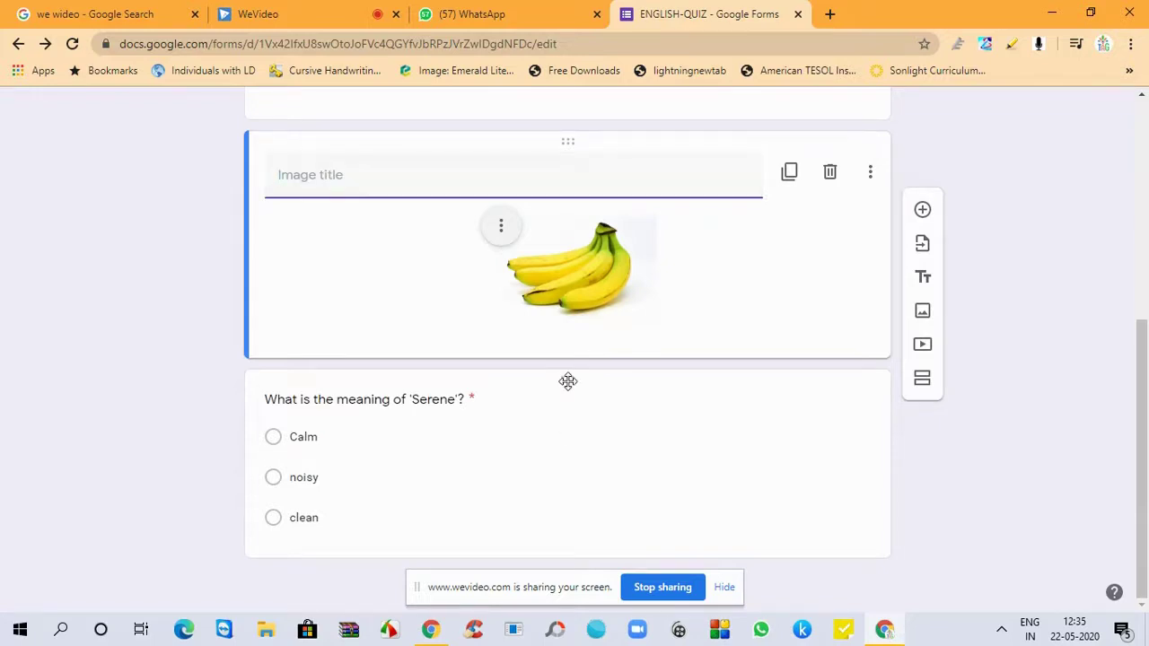
# - Move the 'Serene' question up to directly below the form header, and try to move the NAME question above it
pyautogui.moveTo(566, 381); pyautogui.dragTo(602, 178)
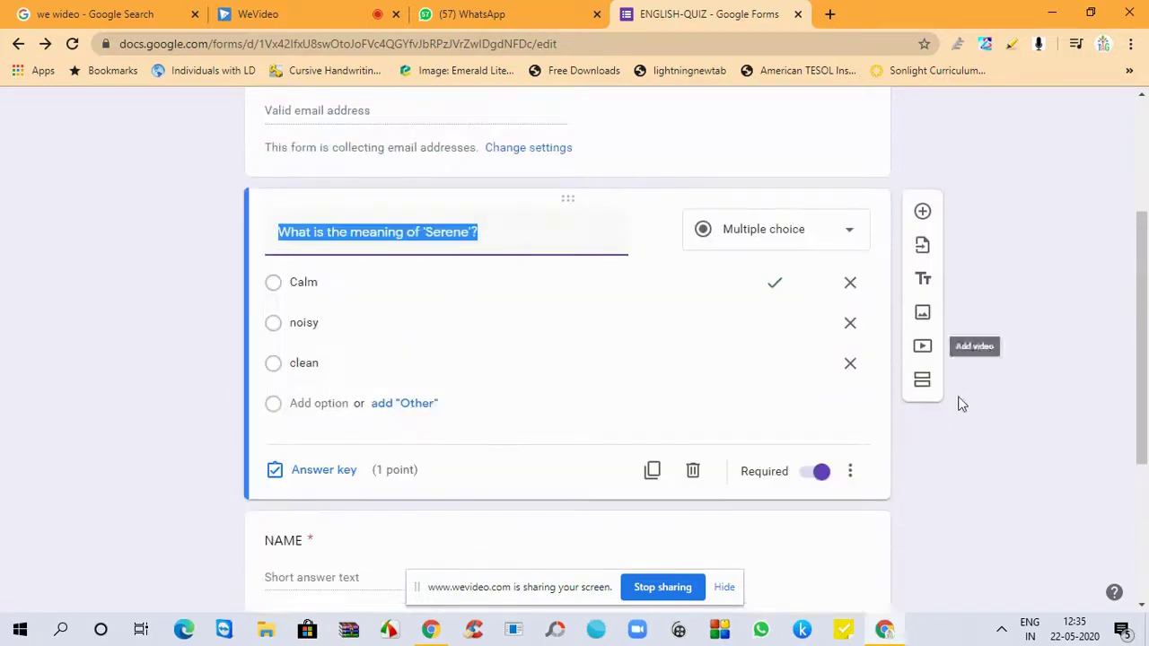
pyautogui.scroll(-3, 1144, 500)
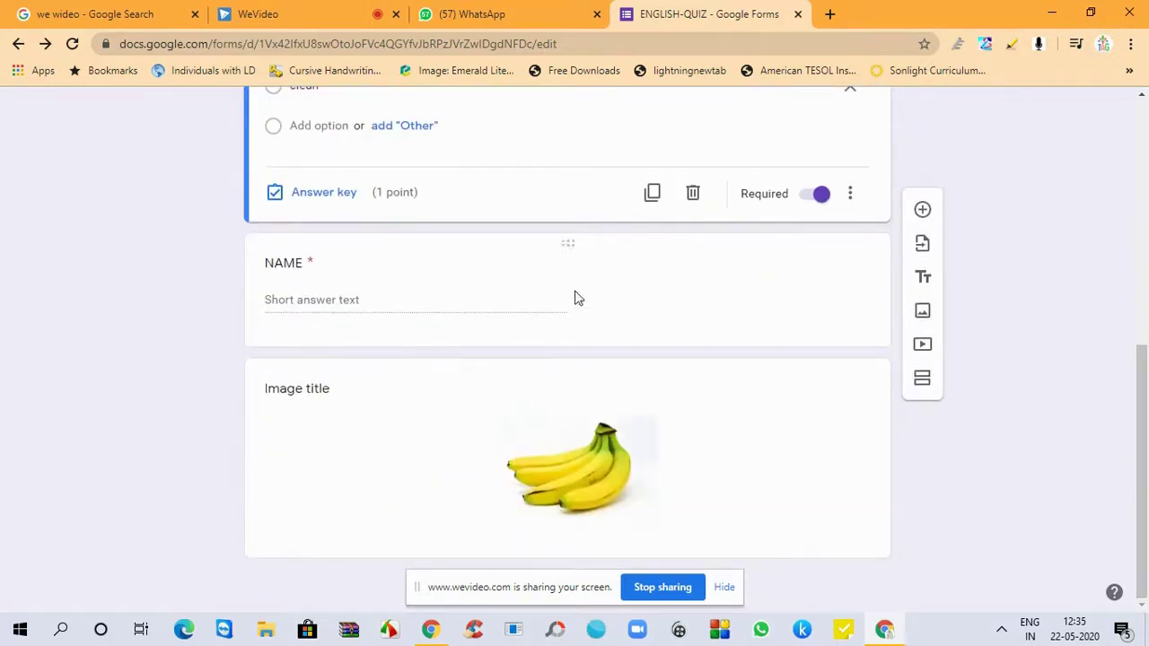
pyautogui.moveTo(569, 248); pyautogui.dragTo(555, 153)
pyautogui.click(671, 387)
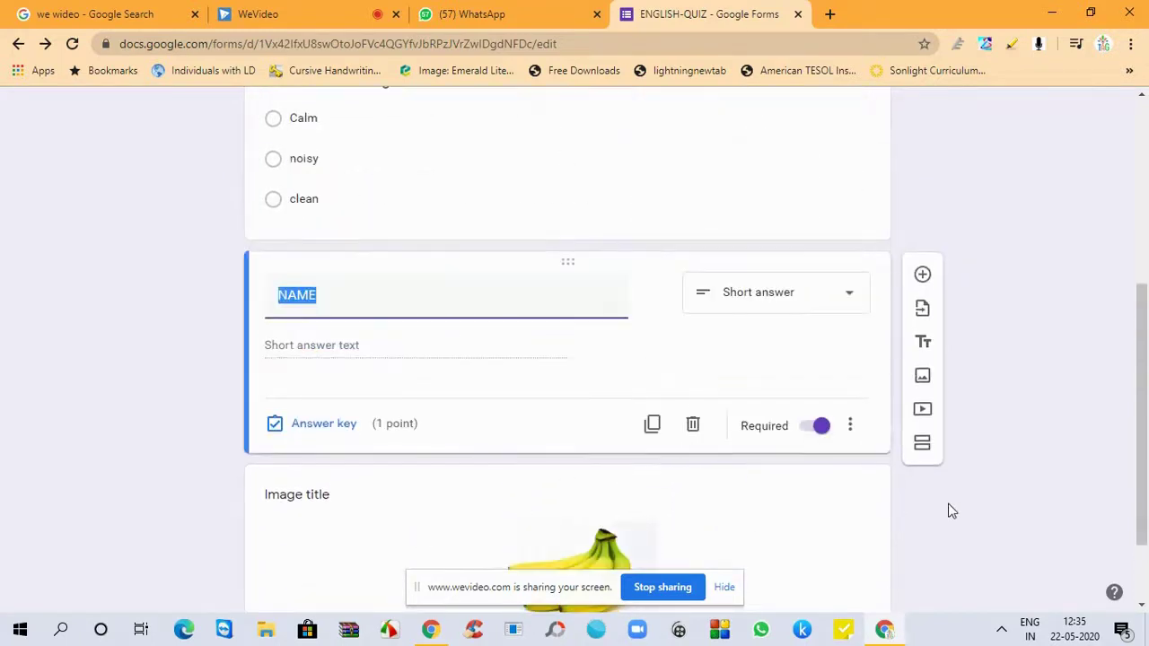
# - Add a blank question and rearrange the items below the 'Serene' question into the order NAME, banana image, blank question
pyautogui.scroll(-1, 1141, 589)
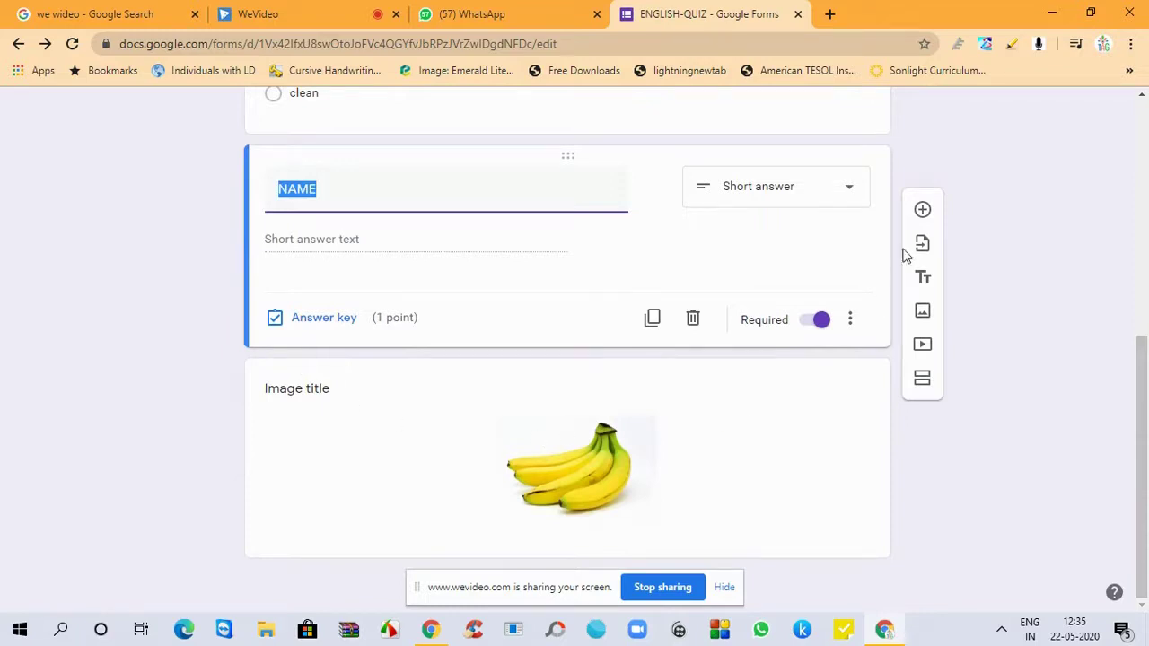
pyautogui.click(922, 209)
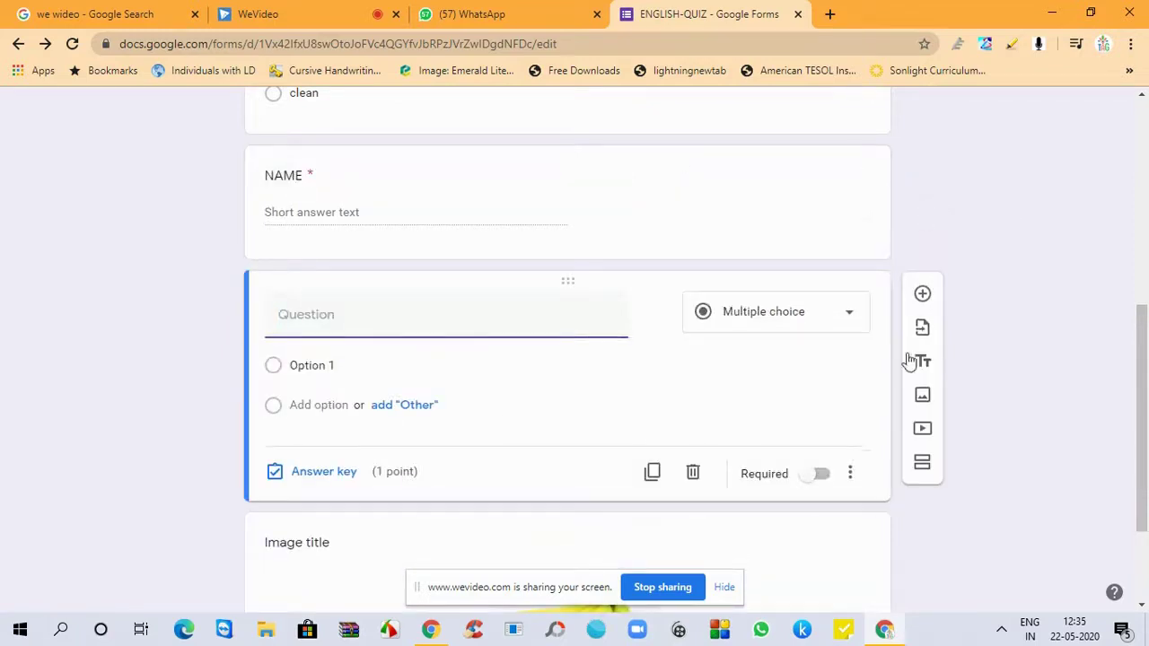
pyautogui.moveTo(569, 275); pyautogui.dragTo(621, 567)
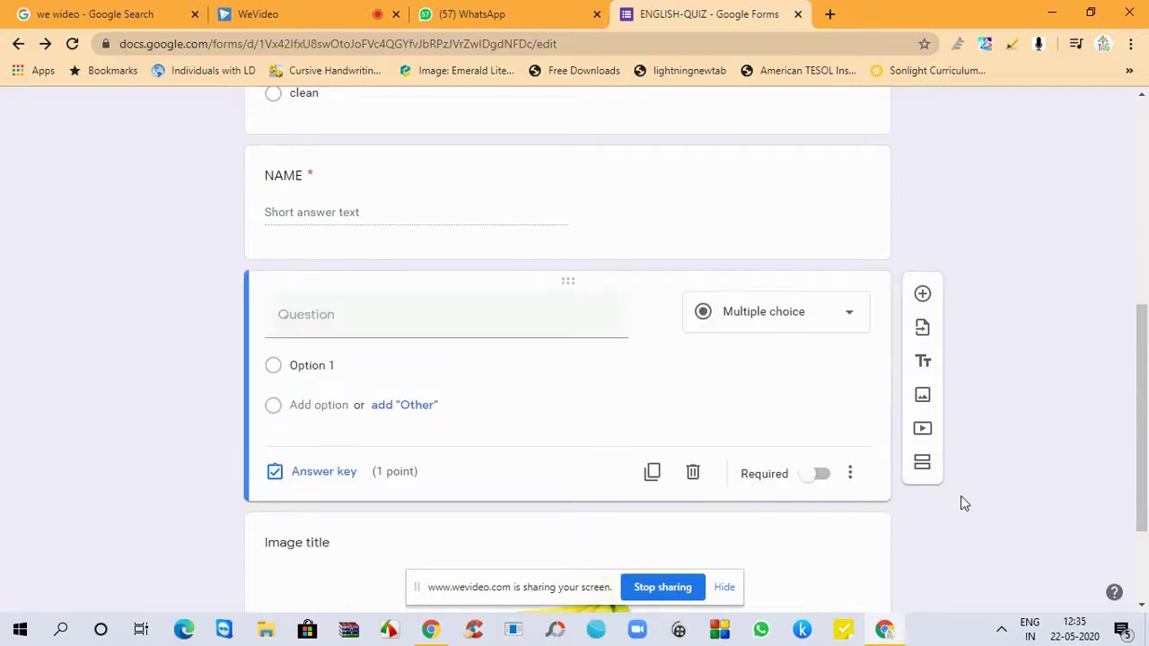
pyautogui.scroll(-2, 1041, 533)
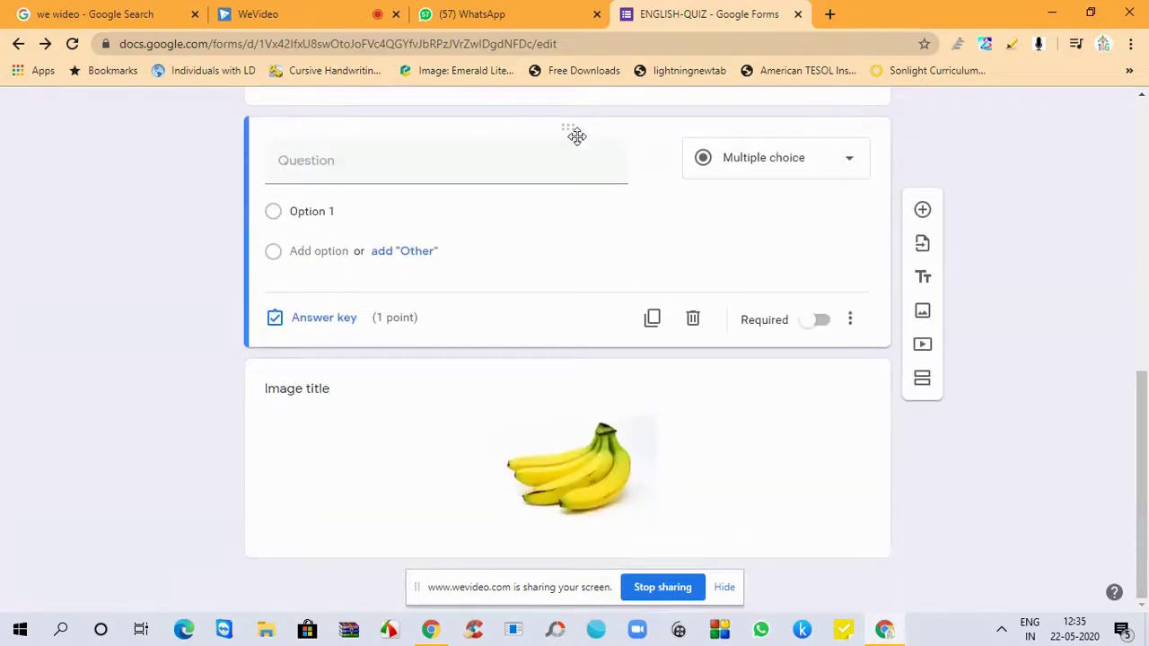
pyautogui.moveTo(577, 123); pyautogui.dragTo(583, 567)
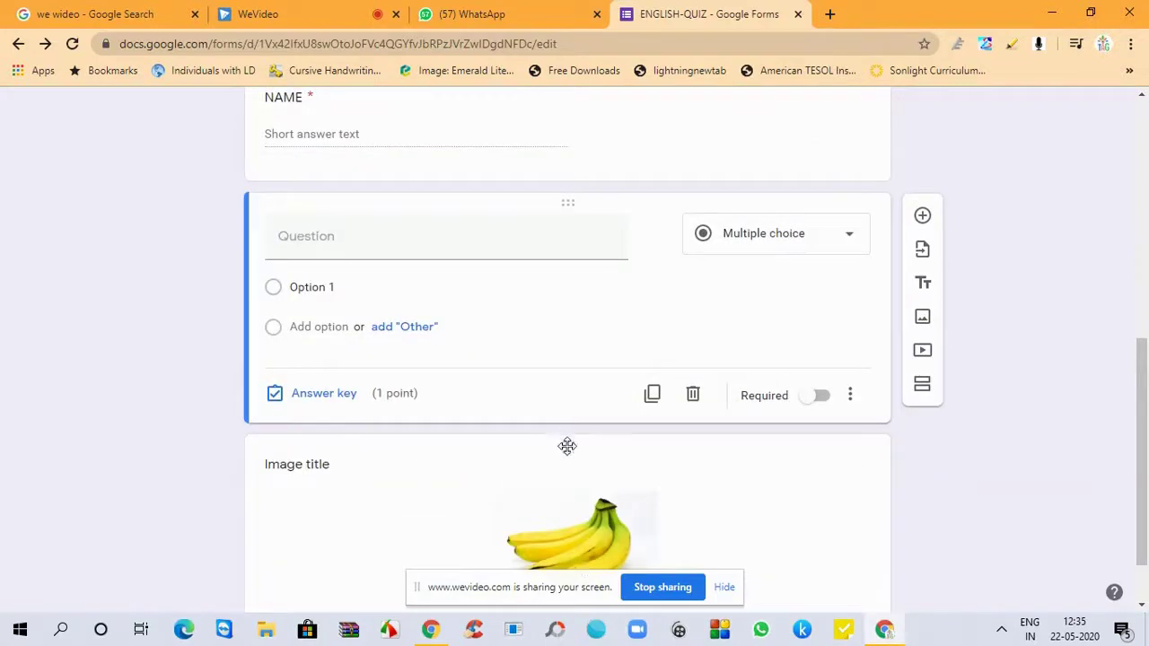
pyautogui.moveTo(567, 446); pyautogui.dragTo(543, 156)
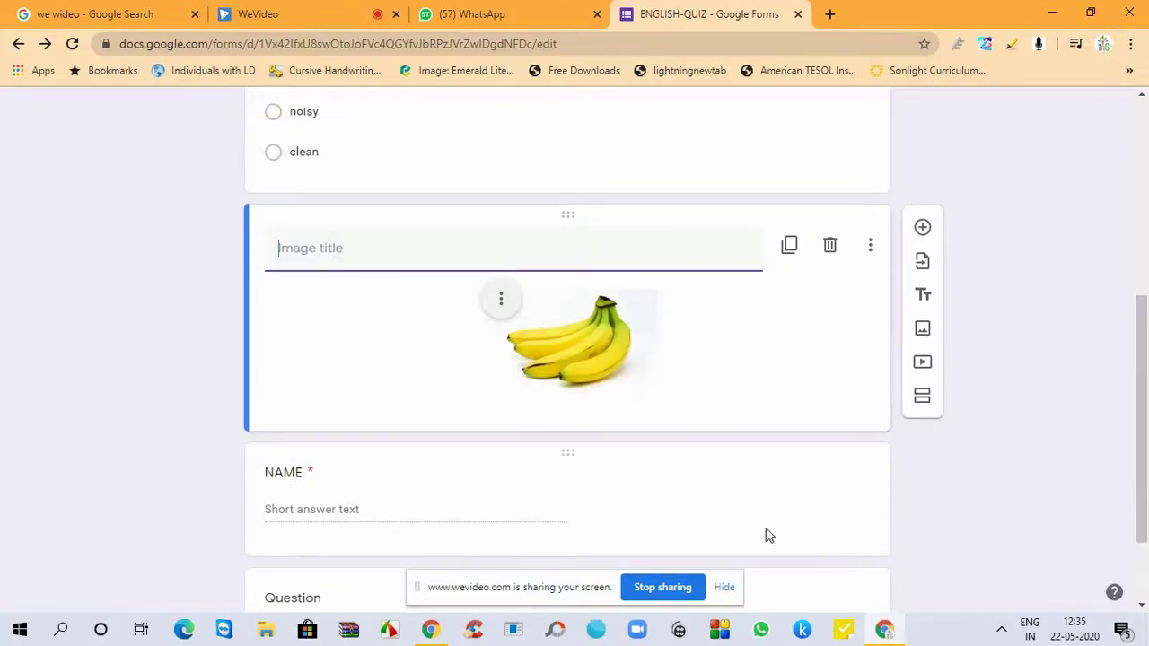
pyautogui.moveTo(568, 458); pyautogui.dragTo(574, 213)
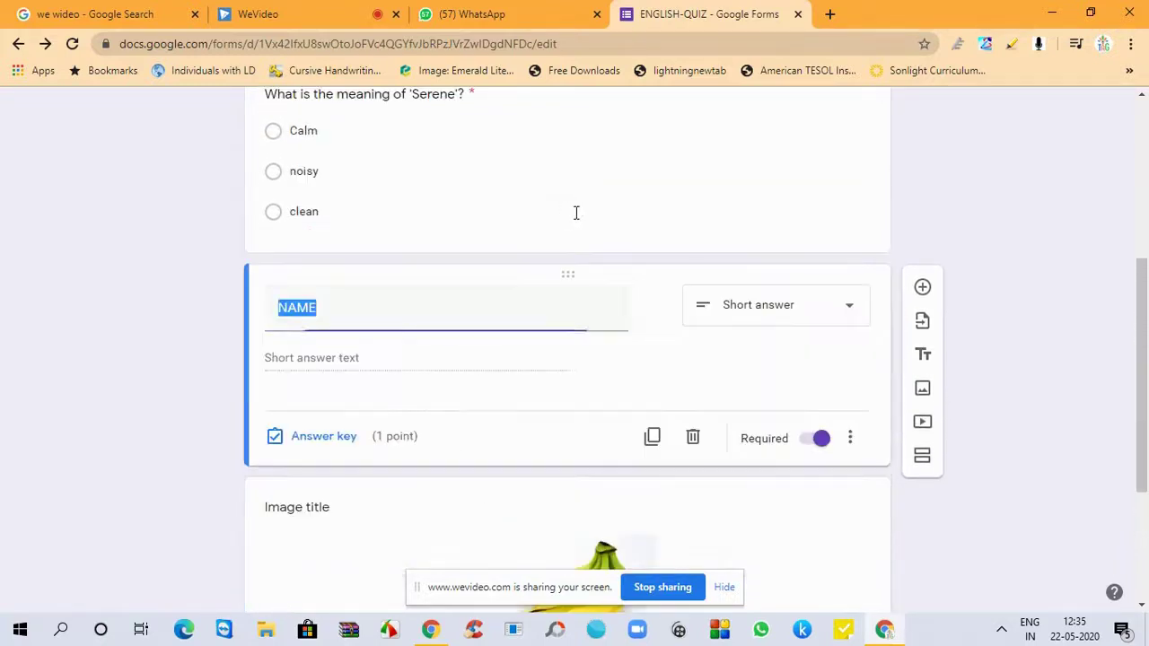
# - Title the blank question below the banana image "What is the name of this fruit?" as a short-answer question
pyautogui.scroll(-3, 1146, 524)
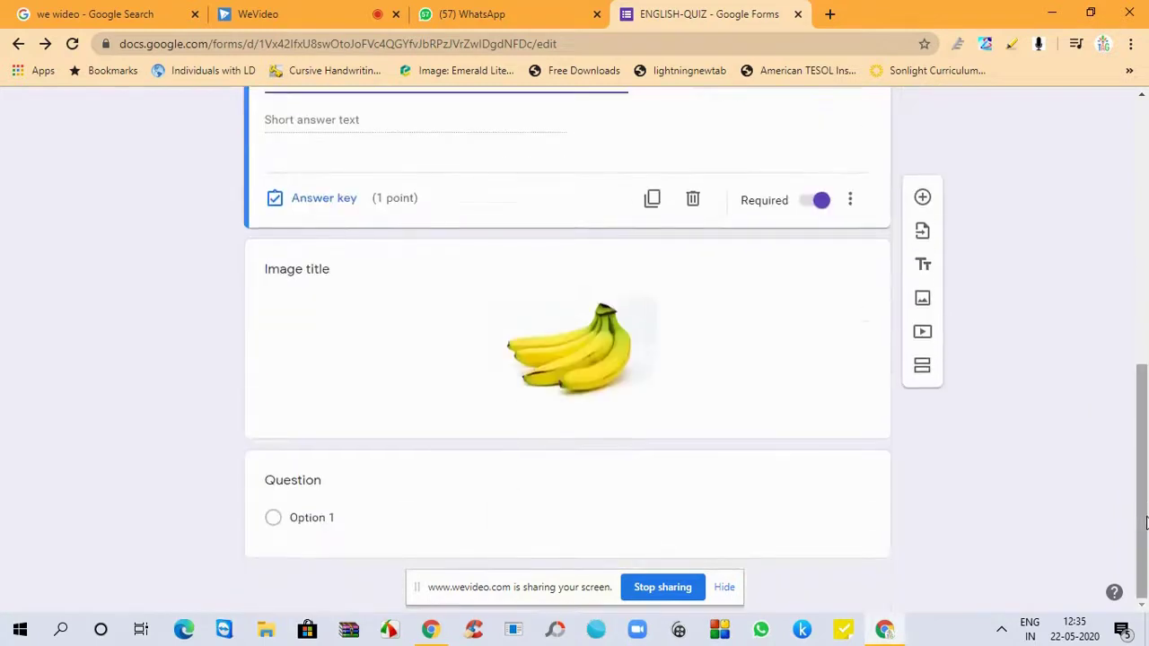
pyautogui.click(319, 484)
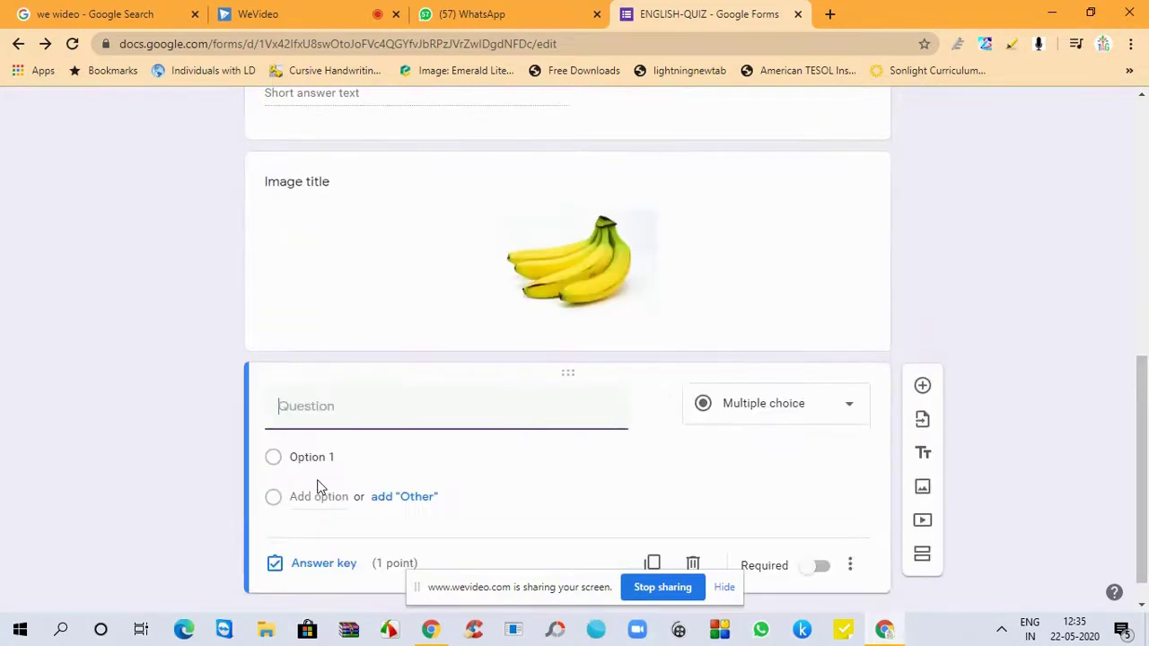
pyautogui.write('What is the name of this fruit')
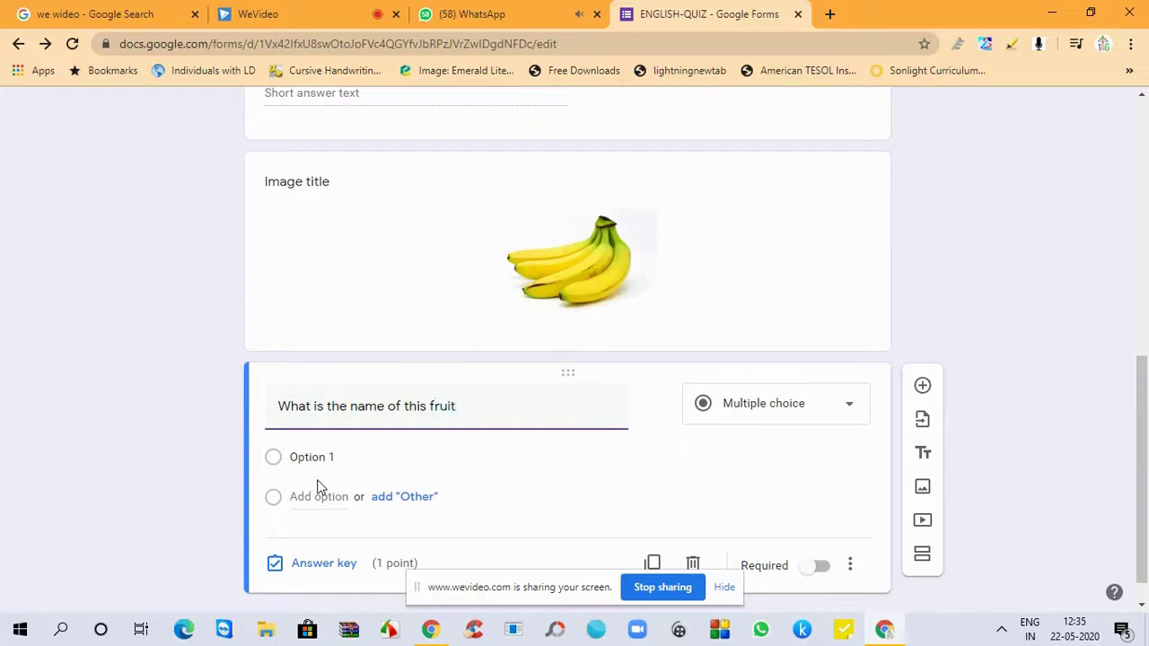
pyautogui.write('?')
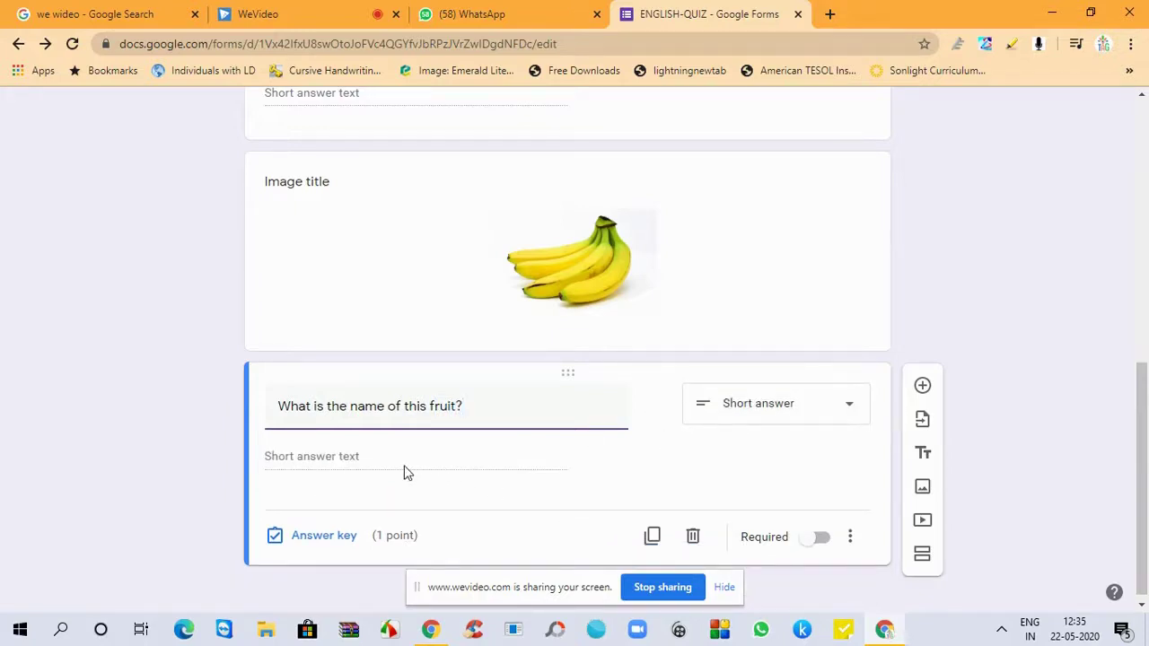
# - Enter "Banana" as the correct answer in the fruit question's answer key
pyautogui.click(346, 538)
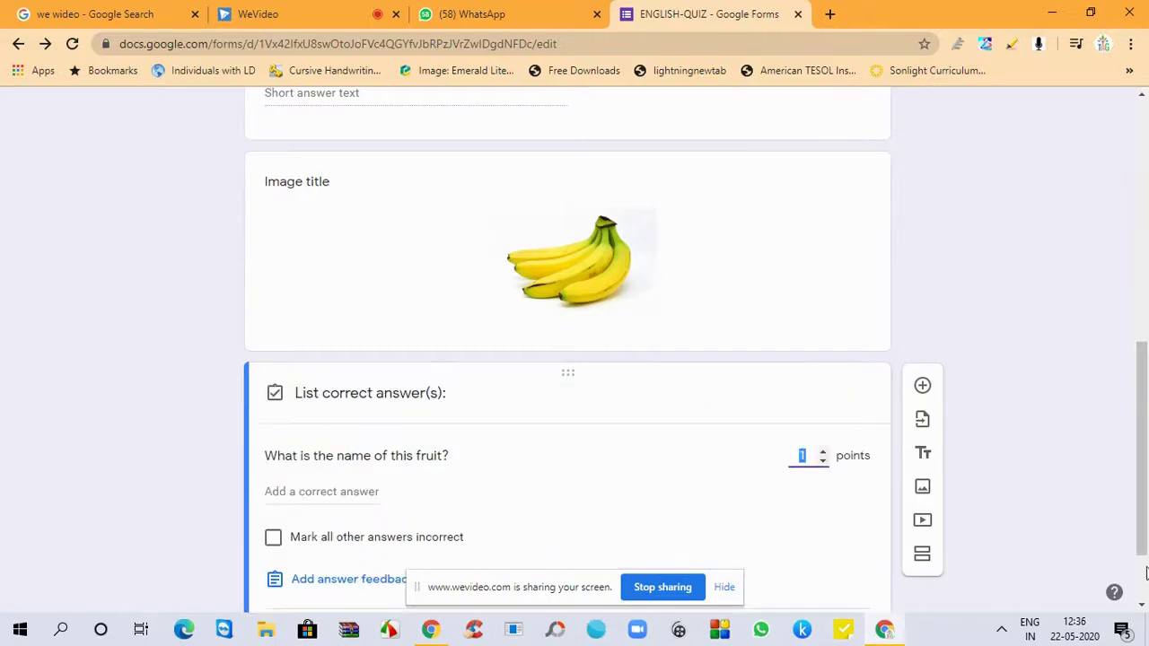
pyautogui.scroll(-1, 551, 448)
pyautogui.click(300, 386)
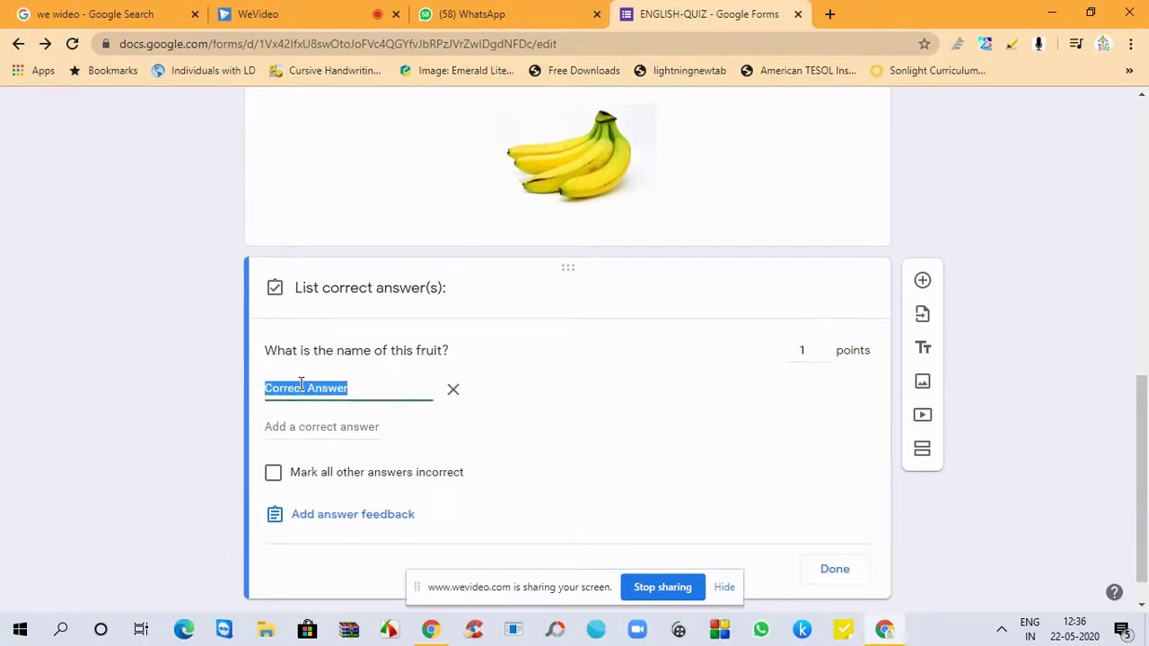
pyautogui.write('Ba')
pyautogui.press('BackSpace')
pyautogui.press('BackSpace')
pyautogui.write('Ba')
# - Add the answer feedback "Correct" to the fruit question's answer key and make the question required
pyautogui.click(374, 528)
pyautogui.click(404, 222)
pyautogui.write('Correct')
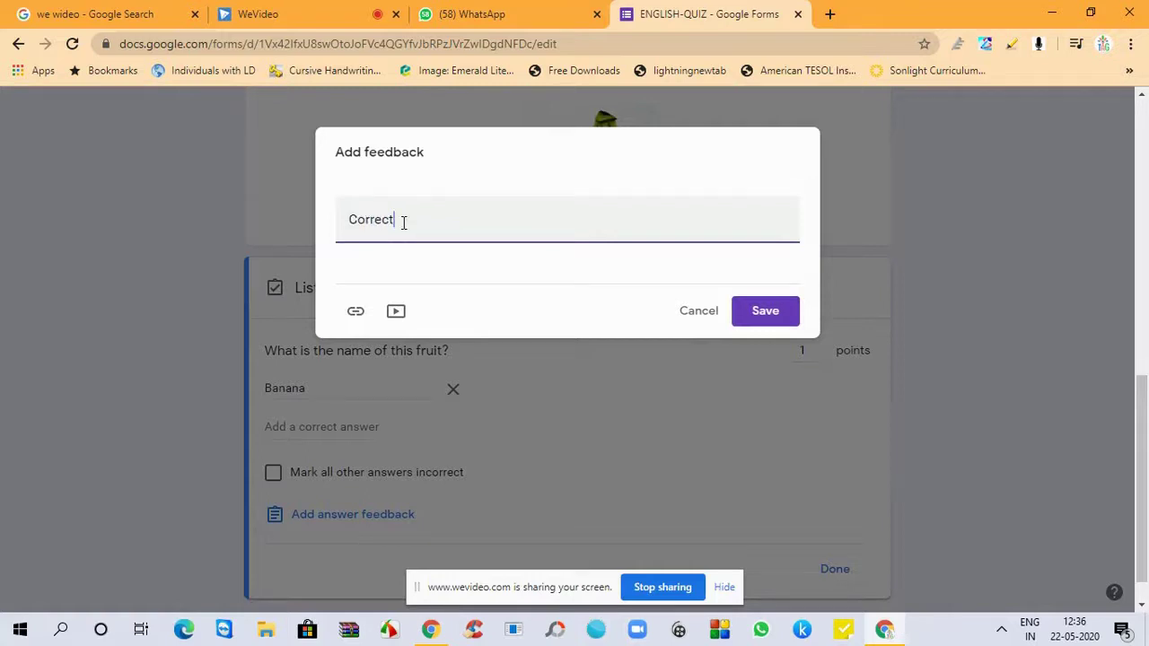
pyautogui.click(780, 315)
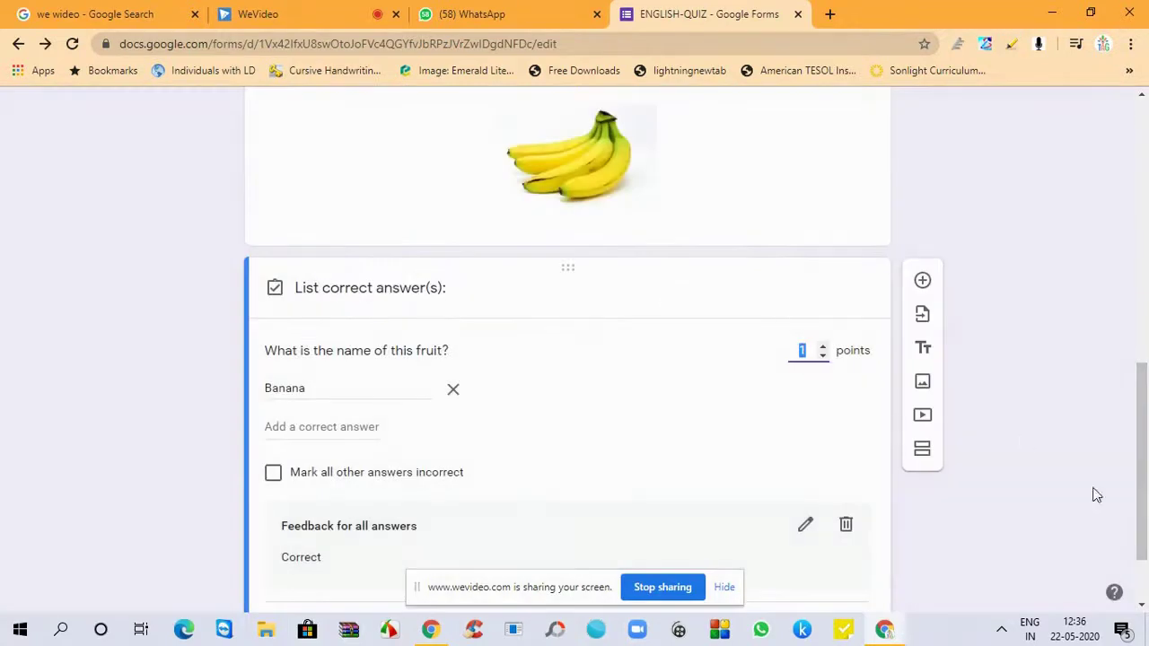
pyautogui.scroll(-1, 1113, 503)
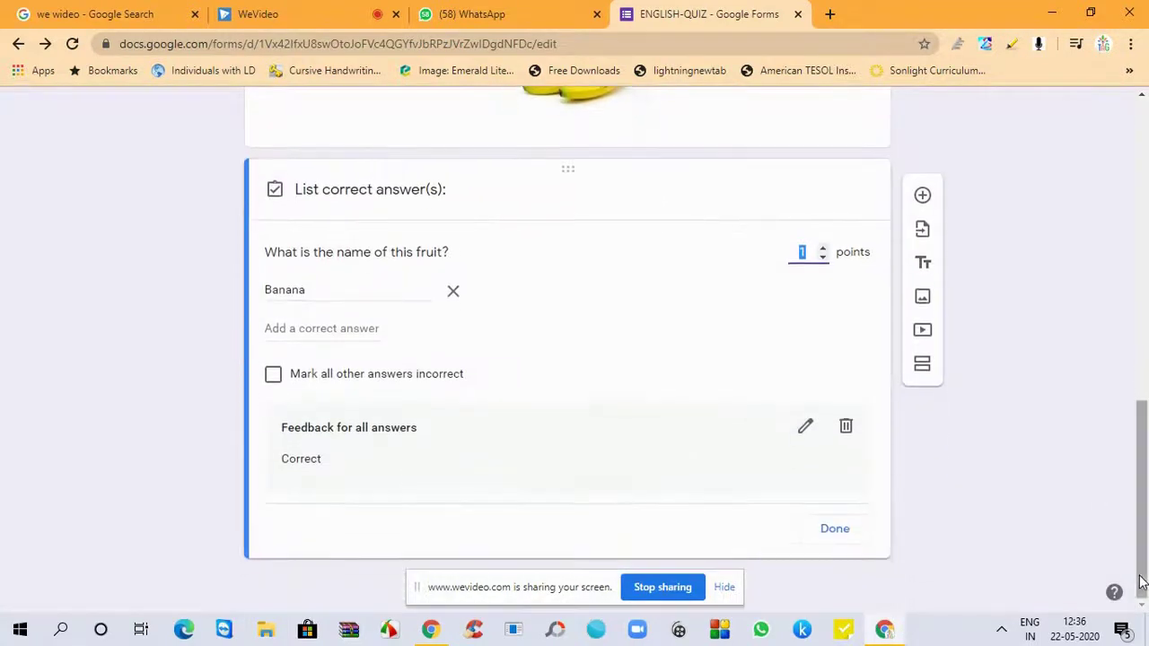
pyautogui.click(834, 530)
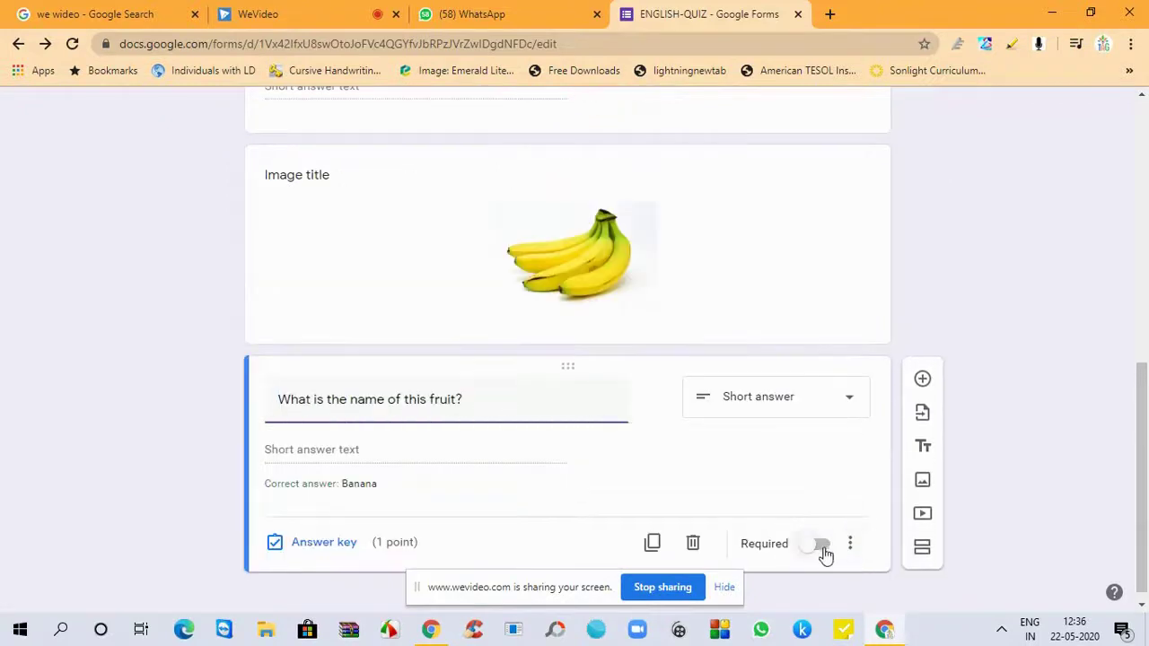
pyautogui.click(812, 549)
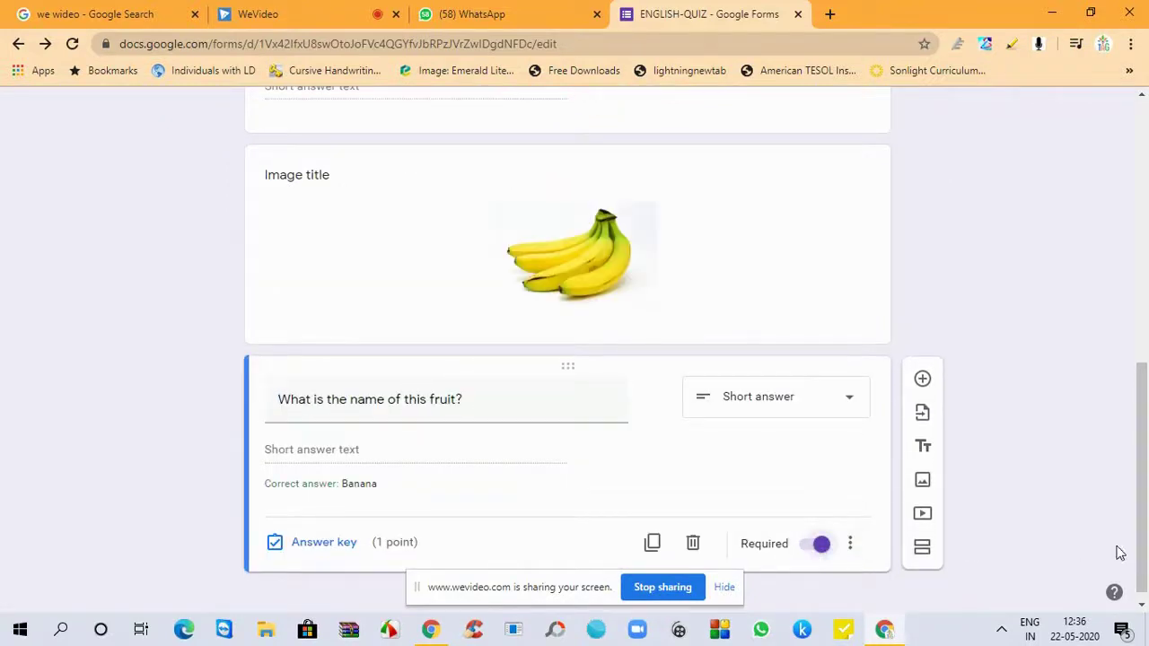
# - Start adding a video to the form, search Google videos for "english grammar" in a new tab, and open "Basic English Grammar: Have, Has, Had"
pyautogui.click(1143, 607)
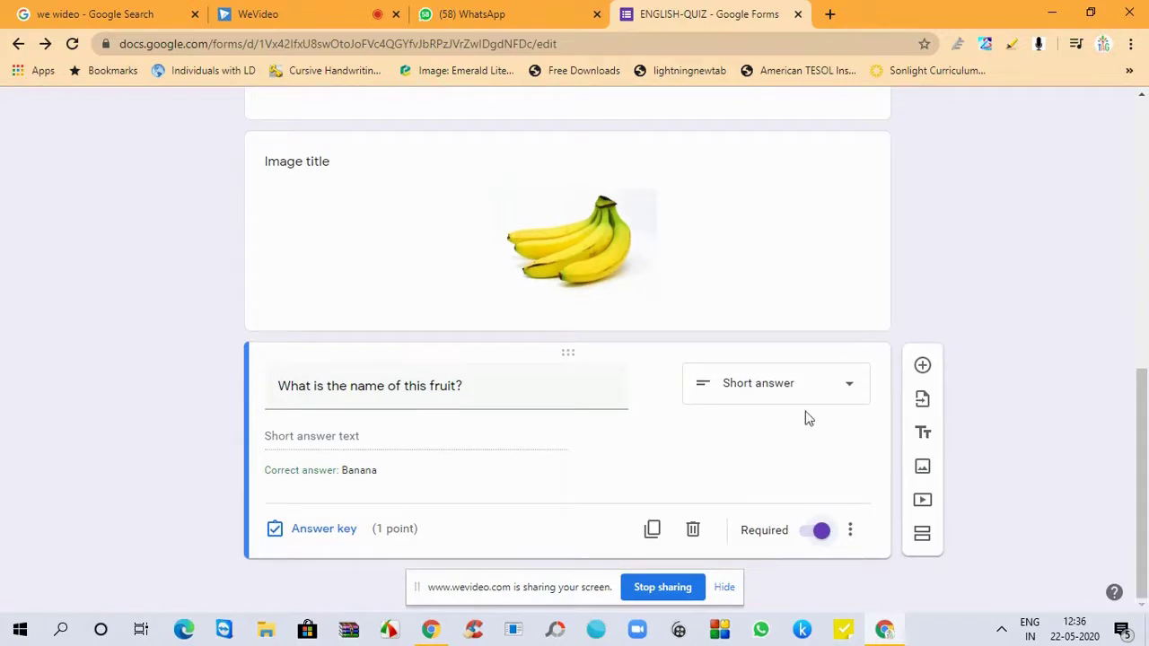
pyautogui.click(923, 500)
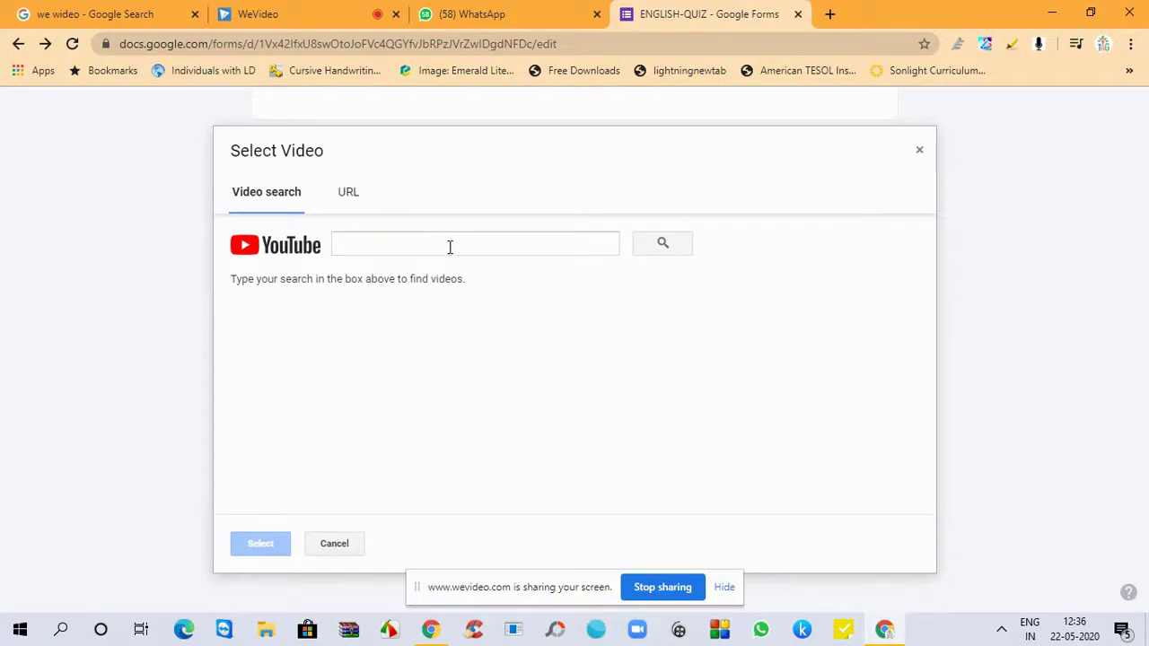
pyautogui.click(829, 14)
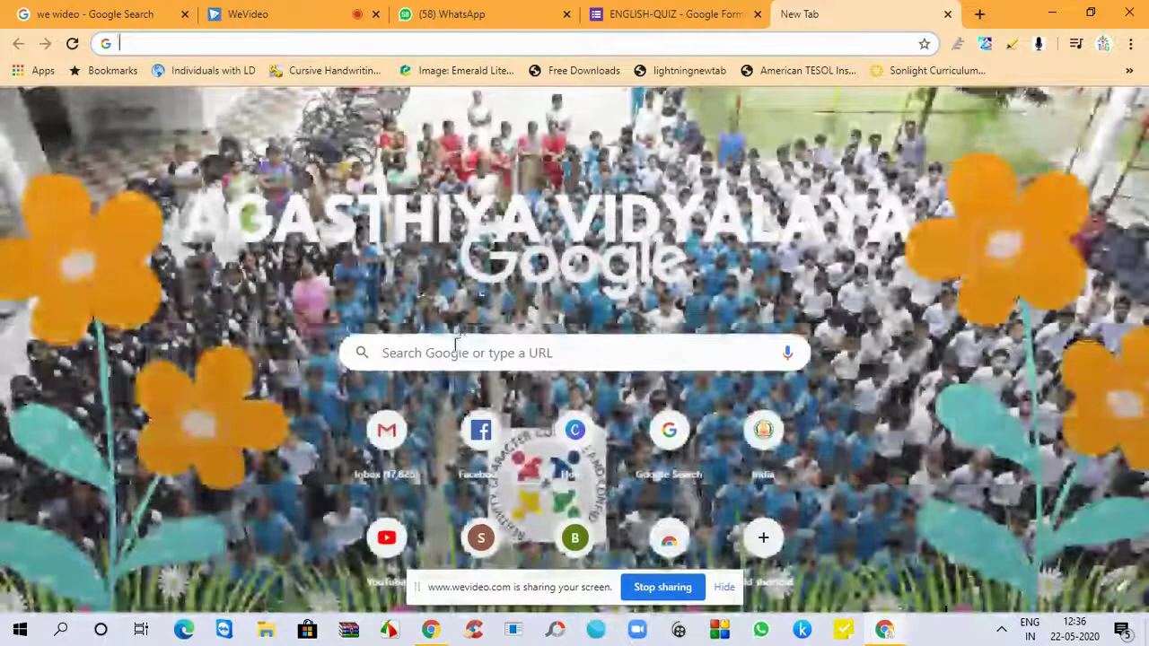
pyautogui.click(455, 349)
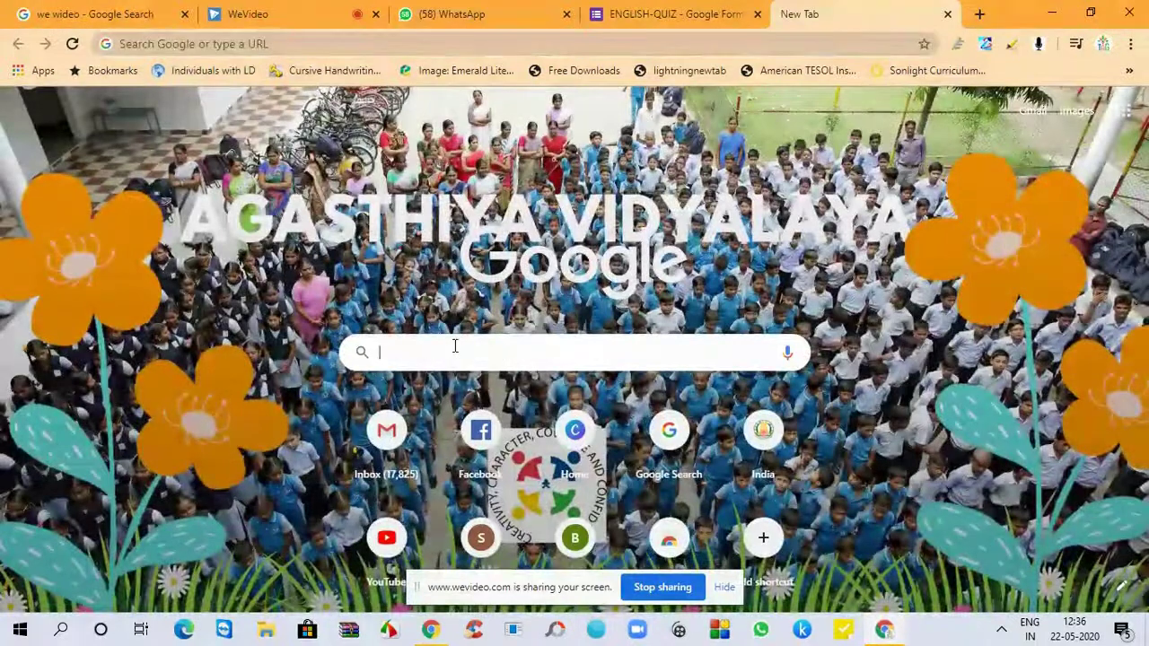
pyautogui.write('english')
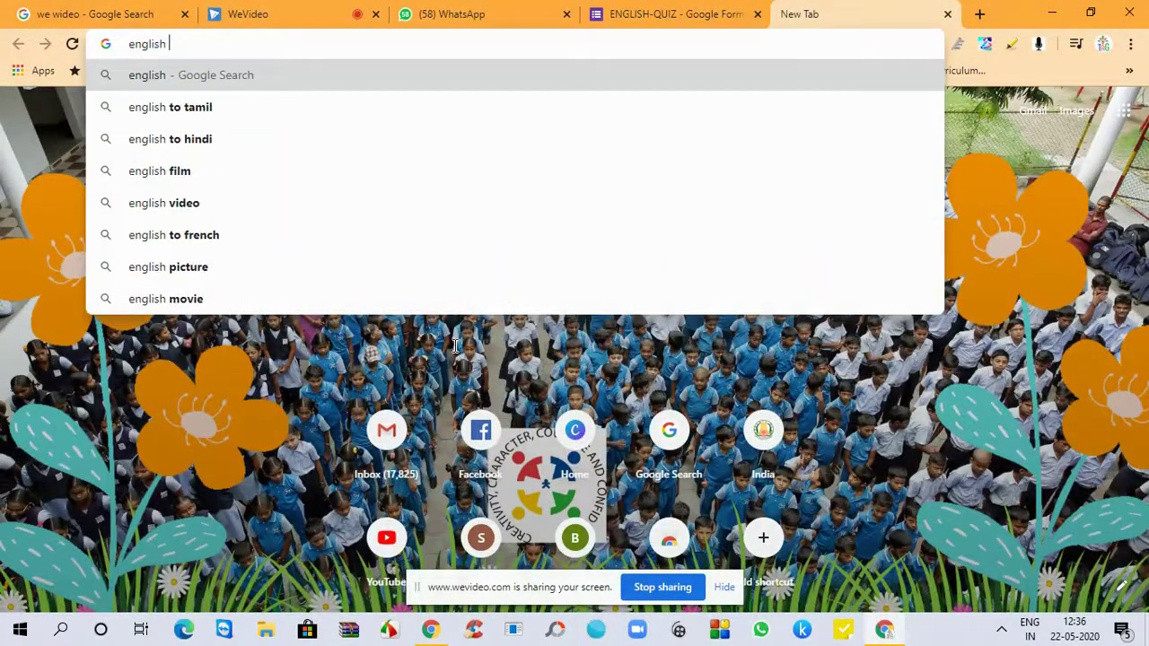
pyautogui.write(' gramma')
pyautogui.press('Return')
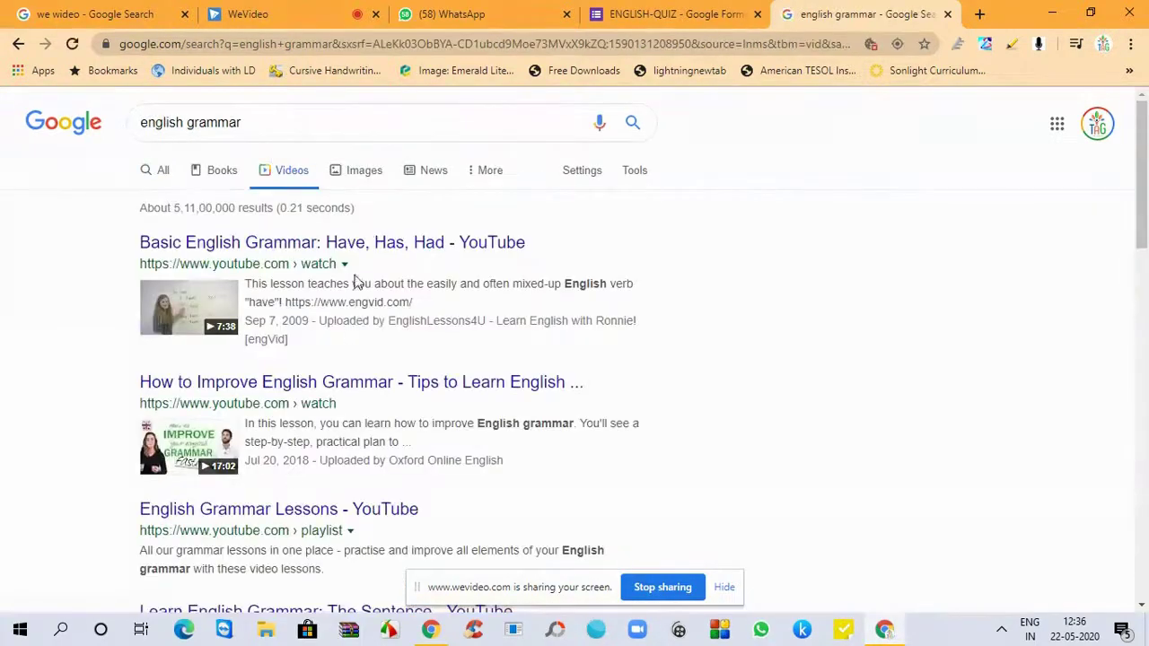
pyautogui.click(304, 250)
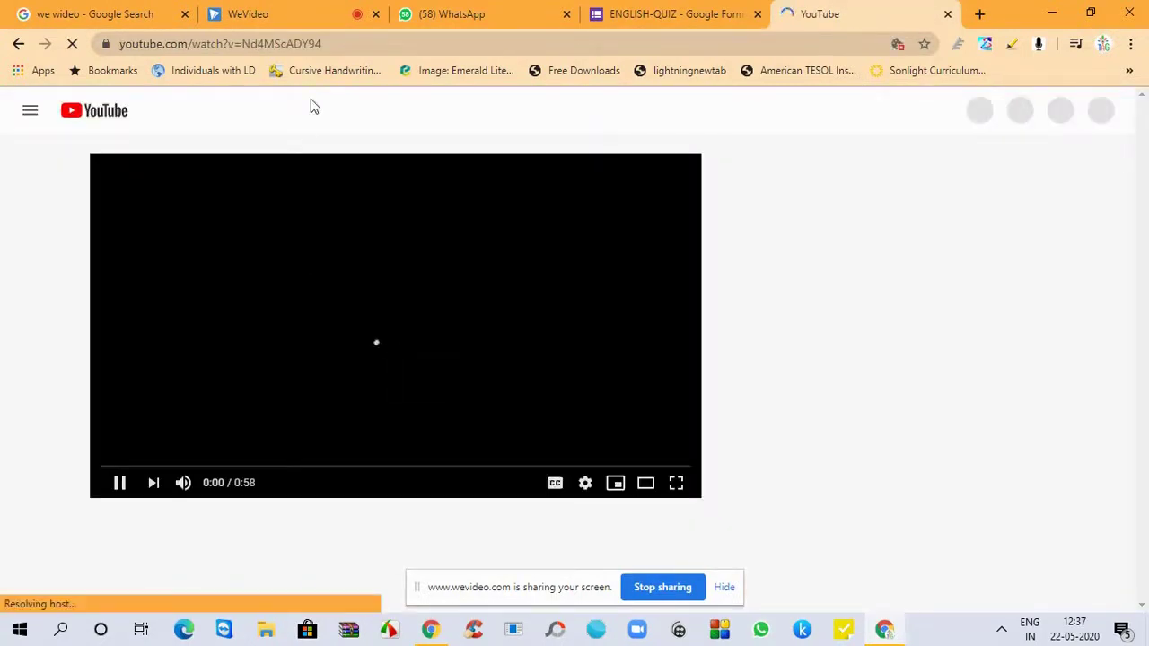
# - Copy the YouTube video's URL, pause playback, and insert the video by that URL below the fruit question in the form
pyautogui.click(332, 44)
pyautogui.hotkey('ctrl', 'c')
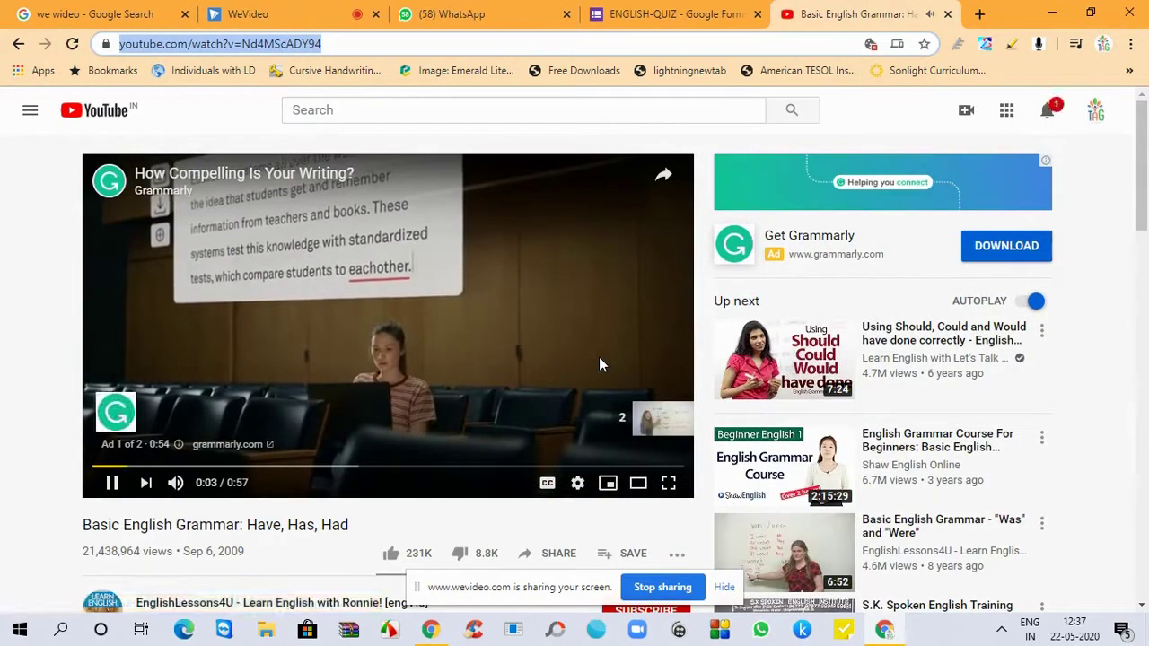
pyautogui.click(112, 483)
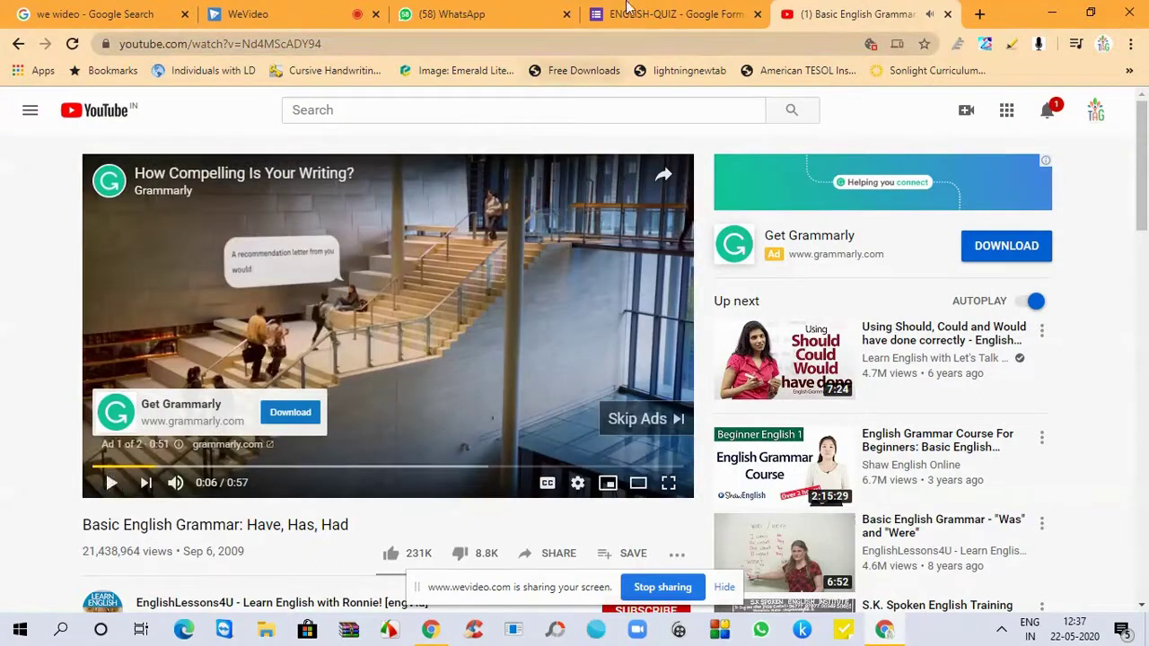
pyautogui.click(671, 16)
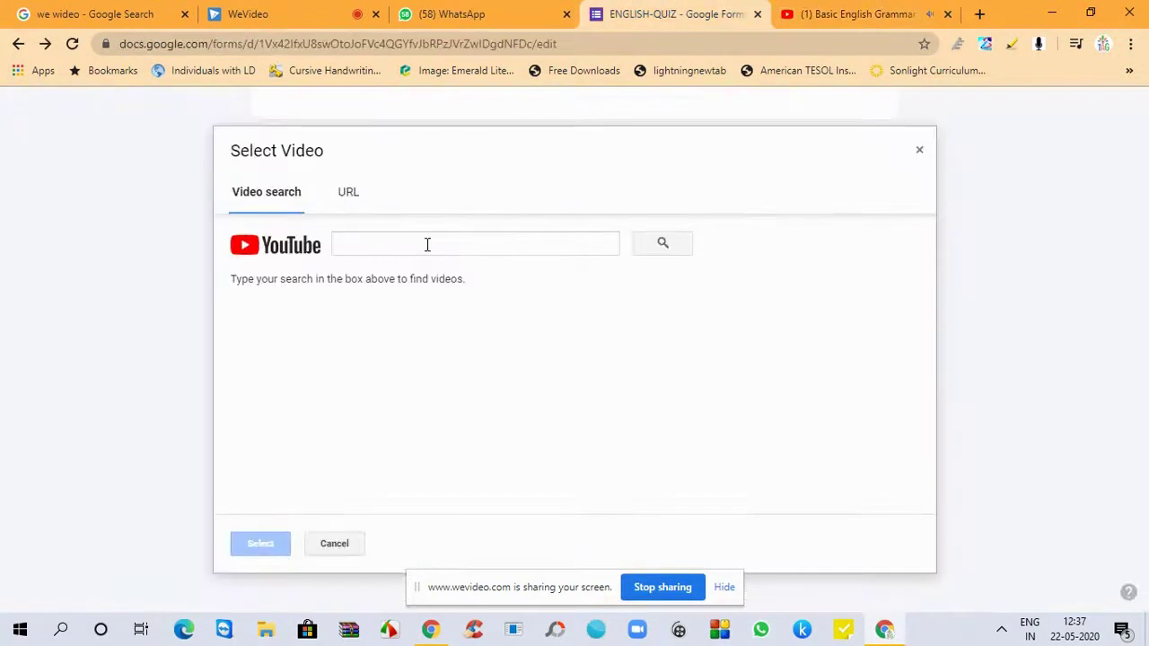
pyautogui.click(347, 193)
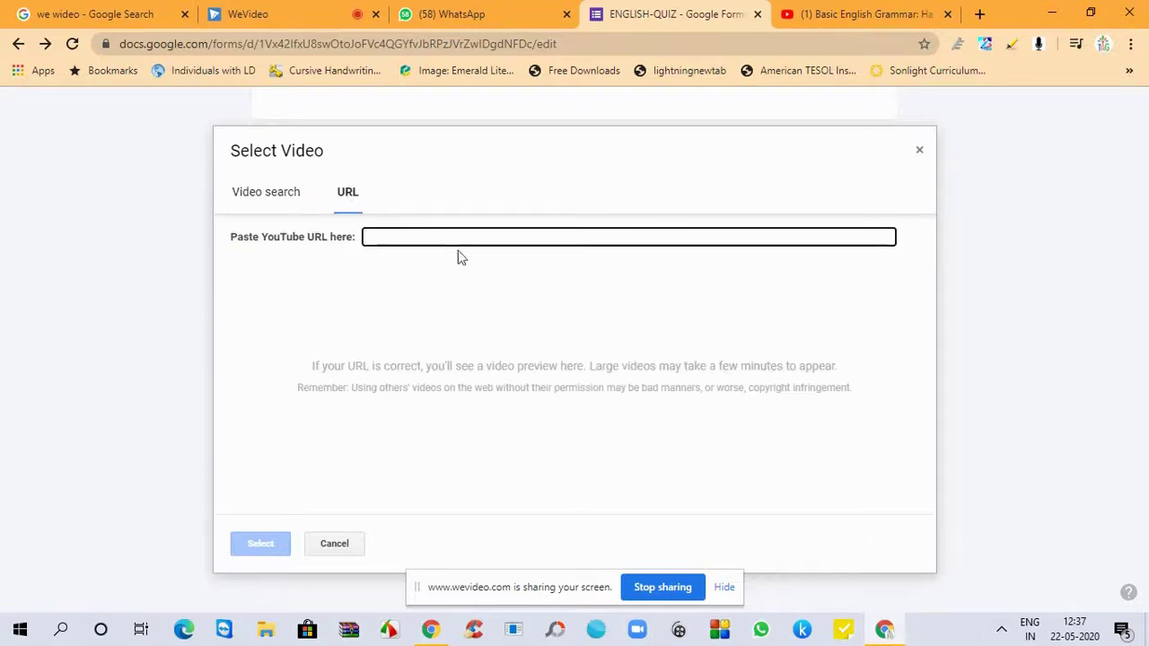
pyautogui.hotkey('ctrl', 'v')
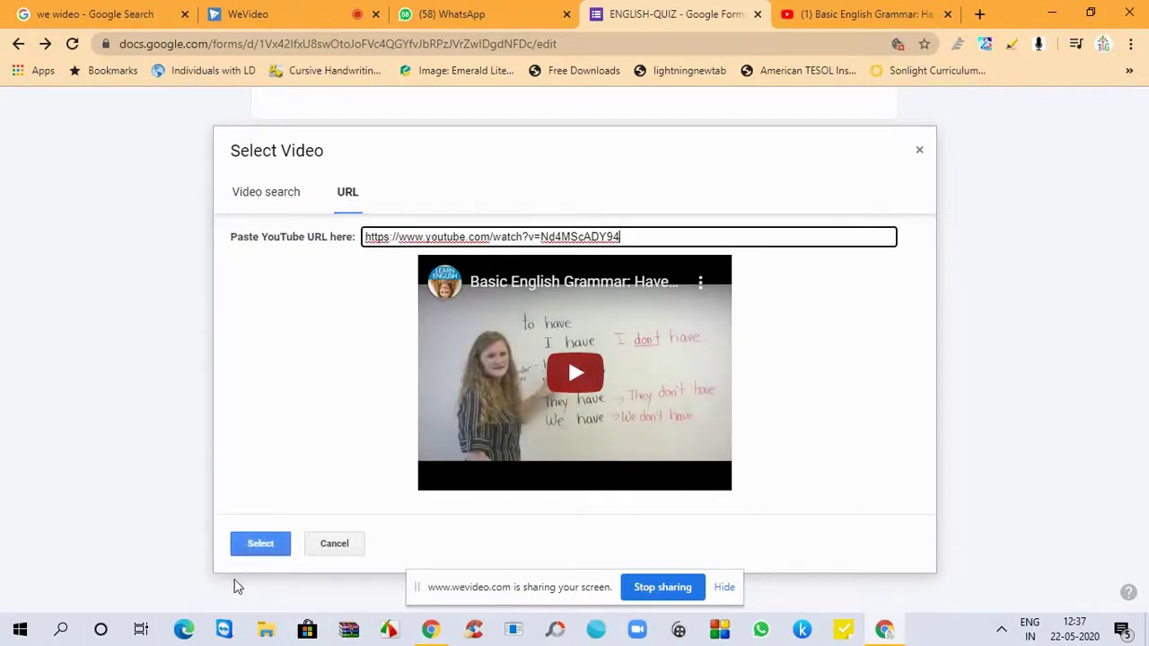
pyautogui.click(260, 545)
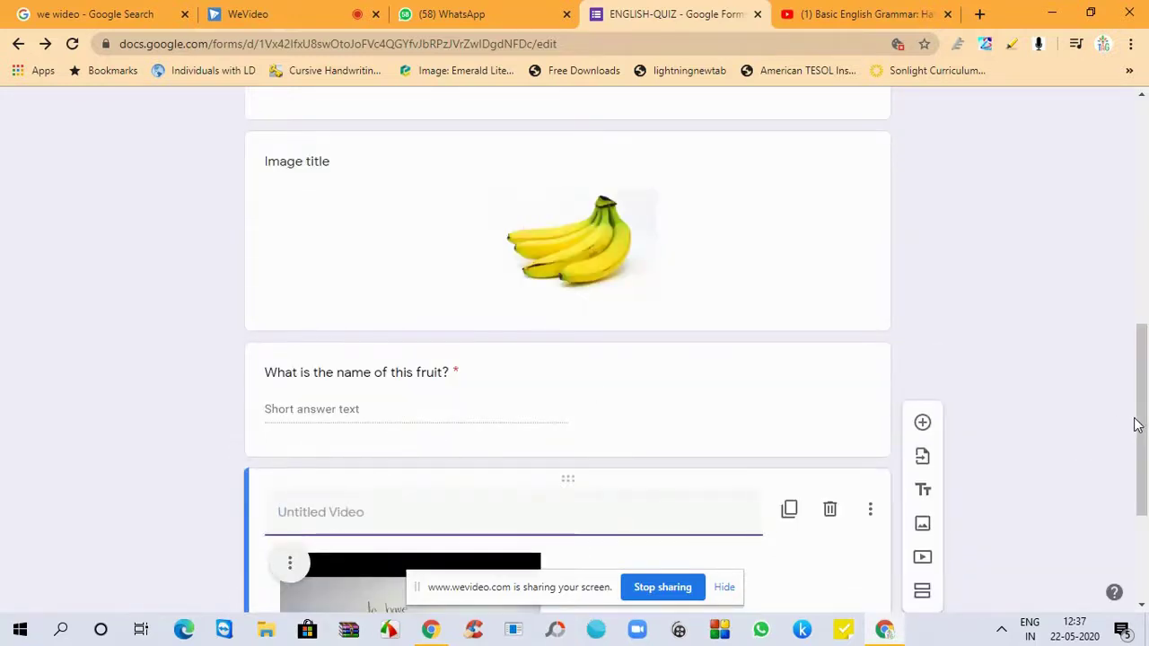
# - Center-align the inserted grammar video and return to the form header
pyautogui.moveTo(1137, 425); pyautogui.dragTo(1145, 544)
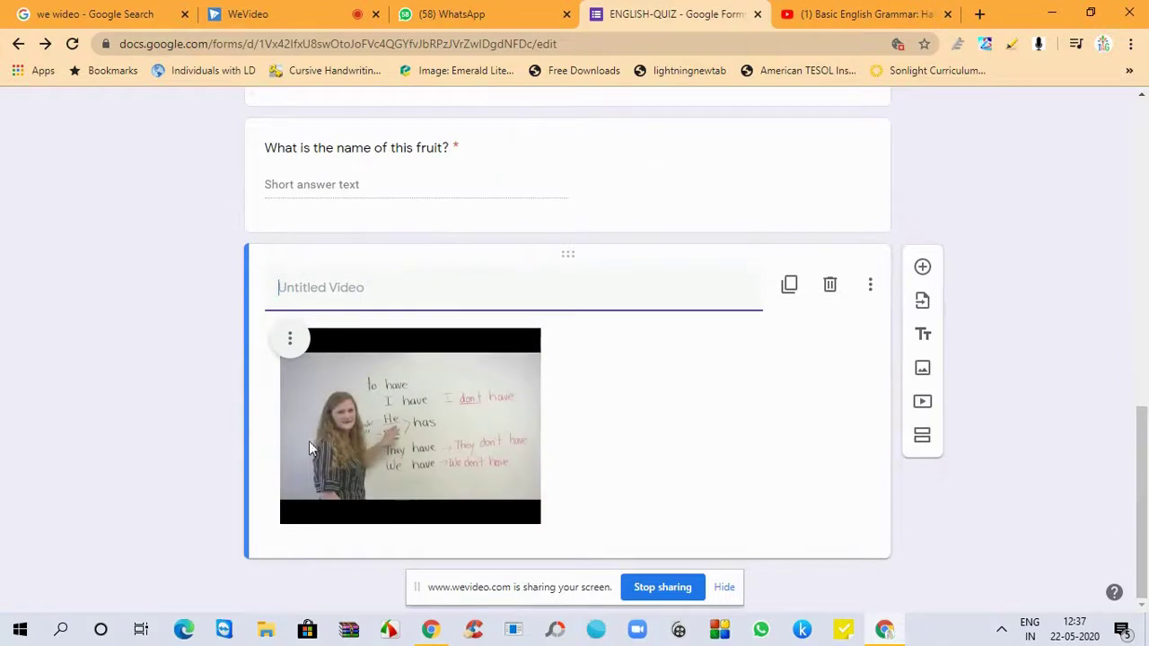
pyautogui.click(288, 340)
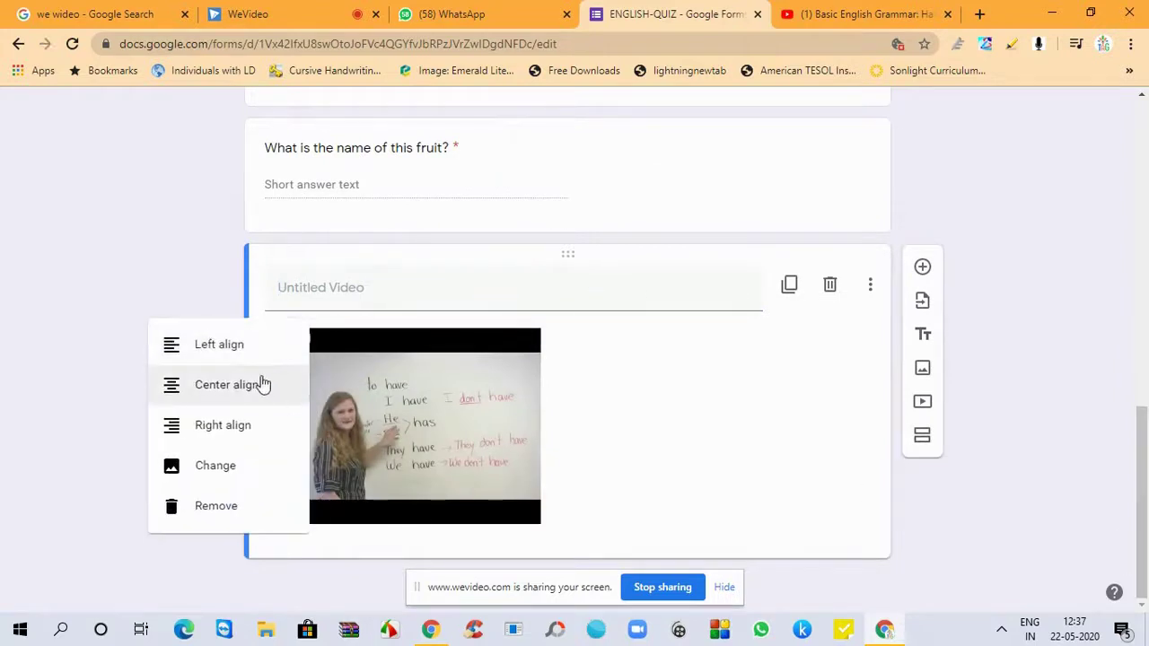
pyautogui.click(251, 400)
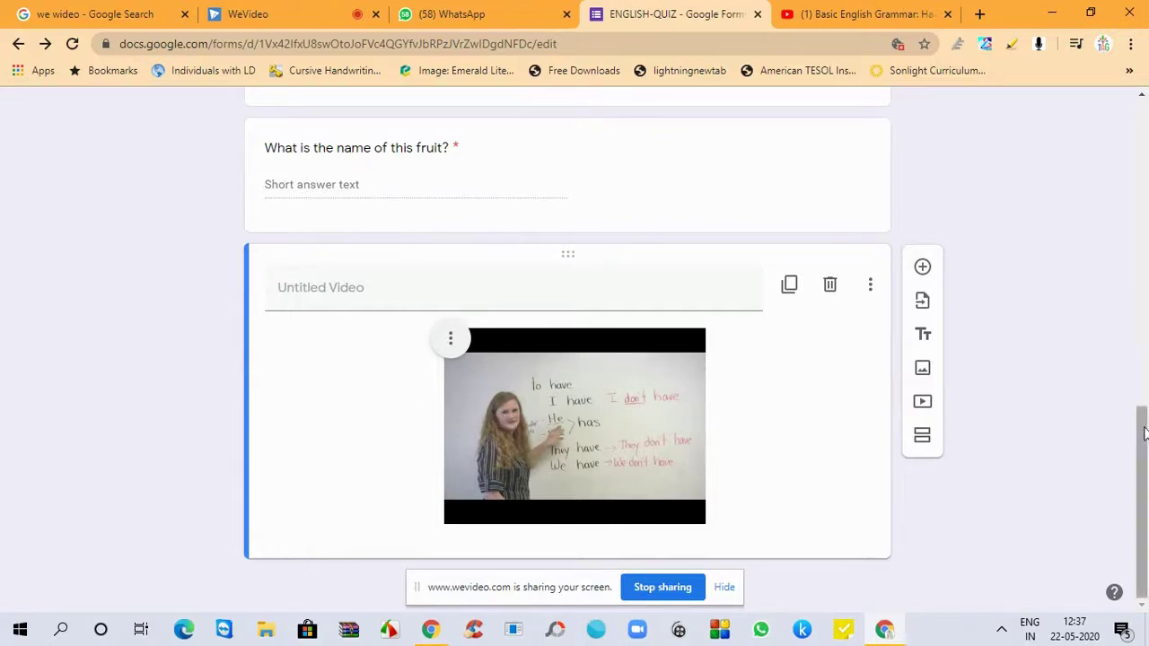
pyautogui.moveTo(1144, 437); pyautogui.dragTo(1129, 54)
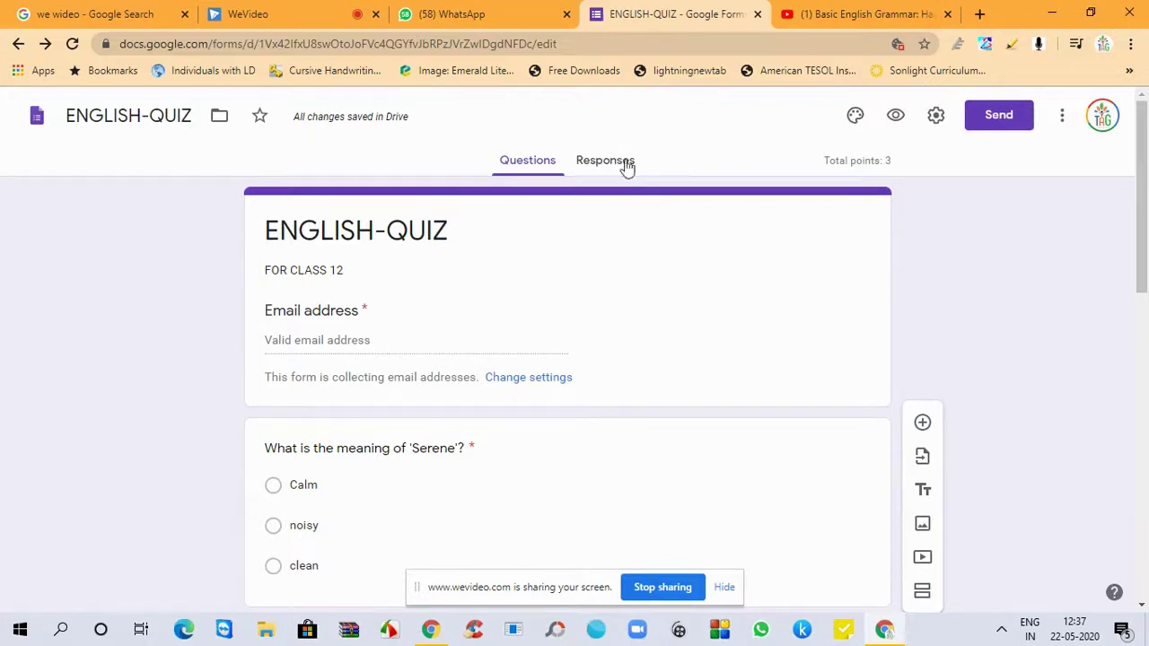
# - Preview the quiz as respondents see it, look through it to the grammar video, and return to editing the form
pyautogui.click(894, 115)
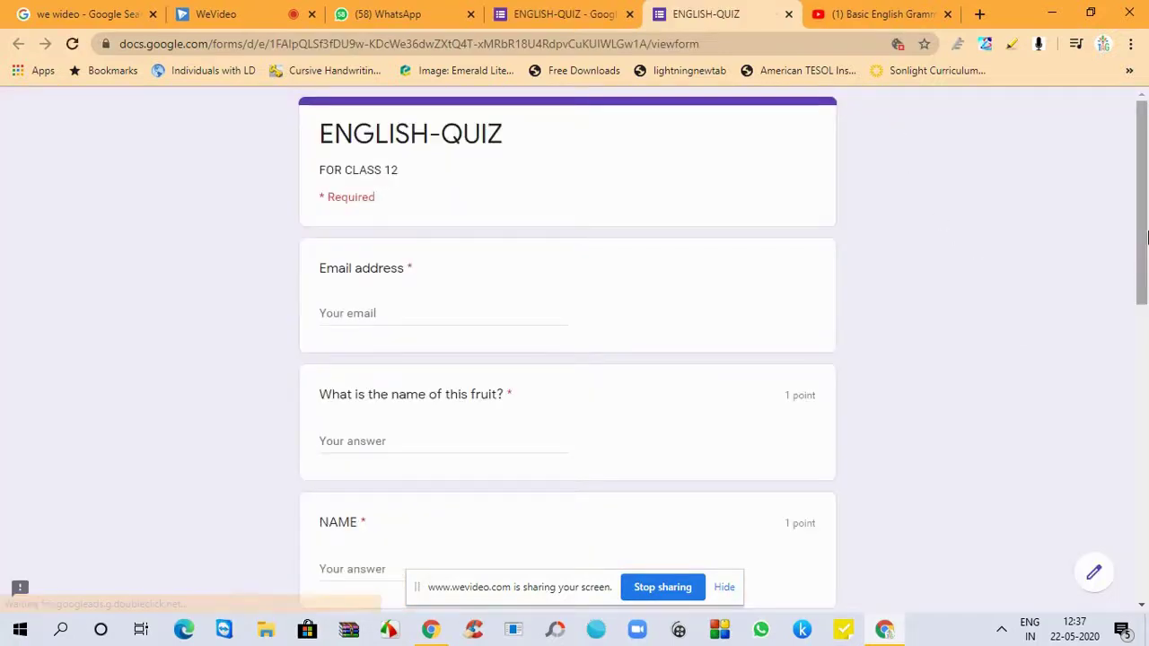
pyautogui.moveTo(1143, 239); pyautogui.dragTo(1146, 529)
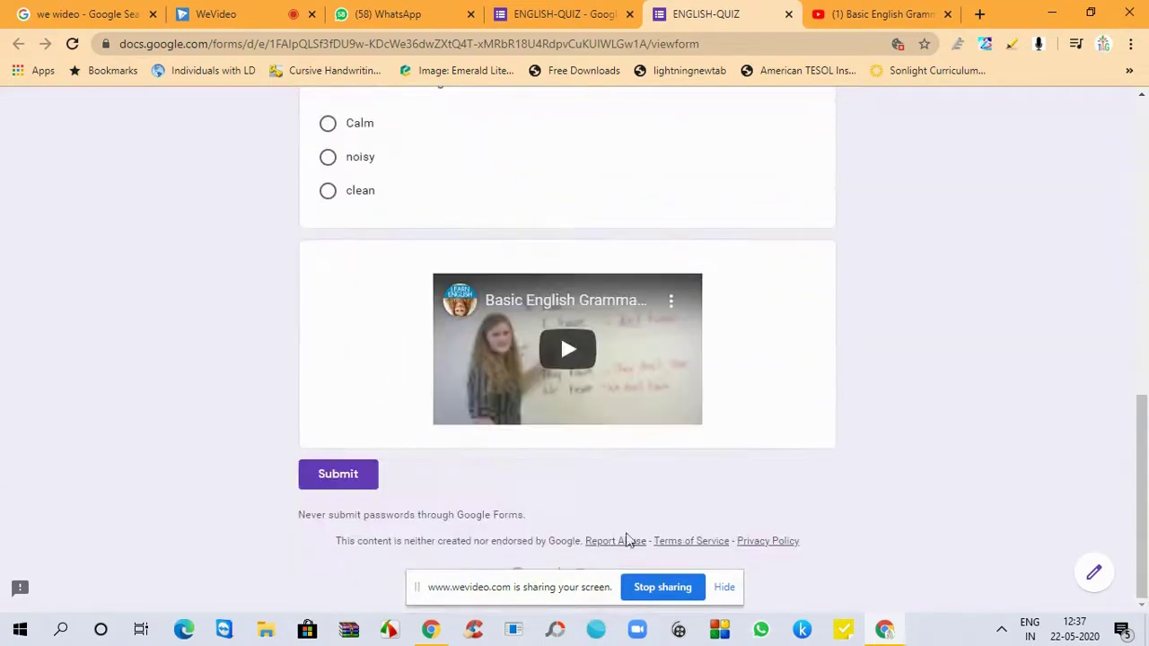
pyautogui.moveTo(1141, 476); pyautogui.dragTo(1117, 265)
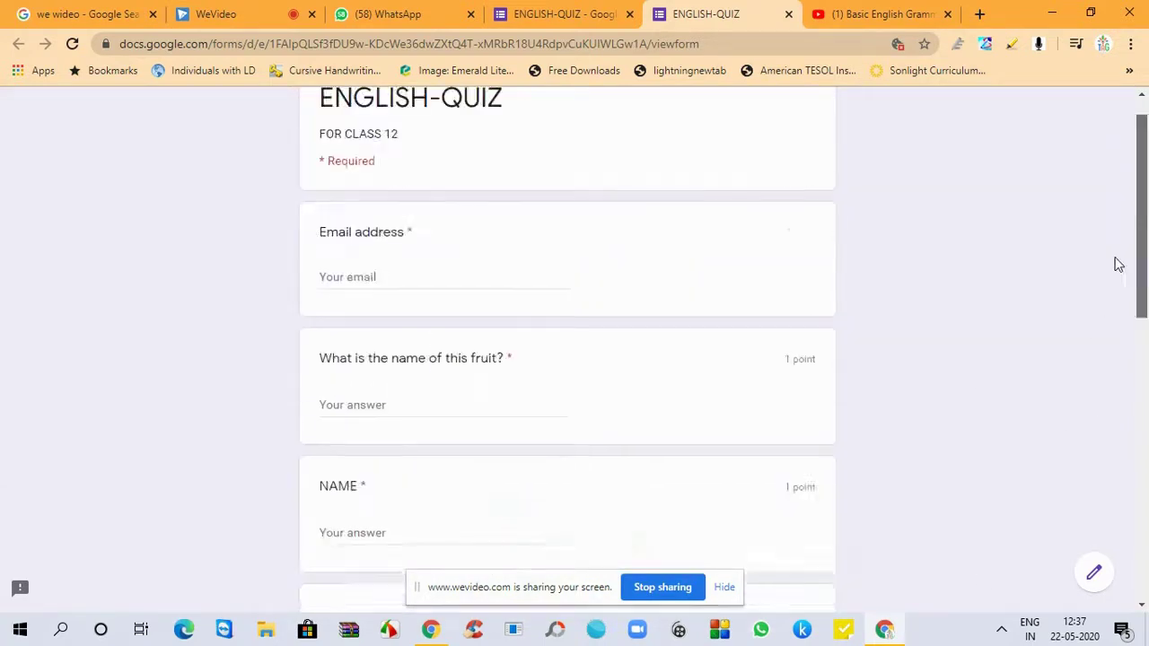
pyautogui.click(788, 15)
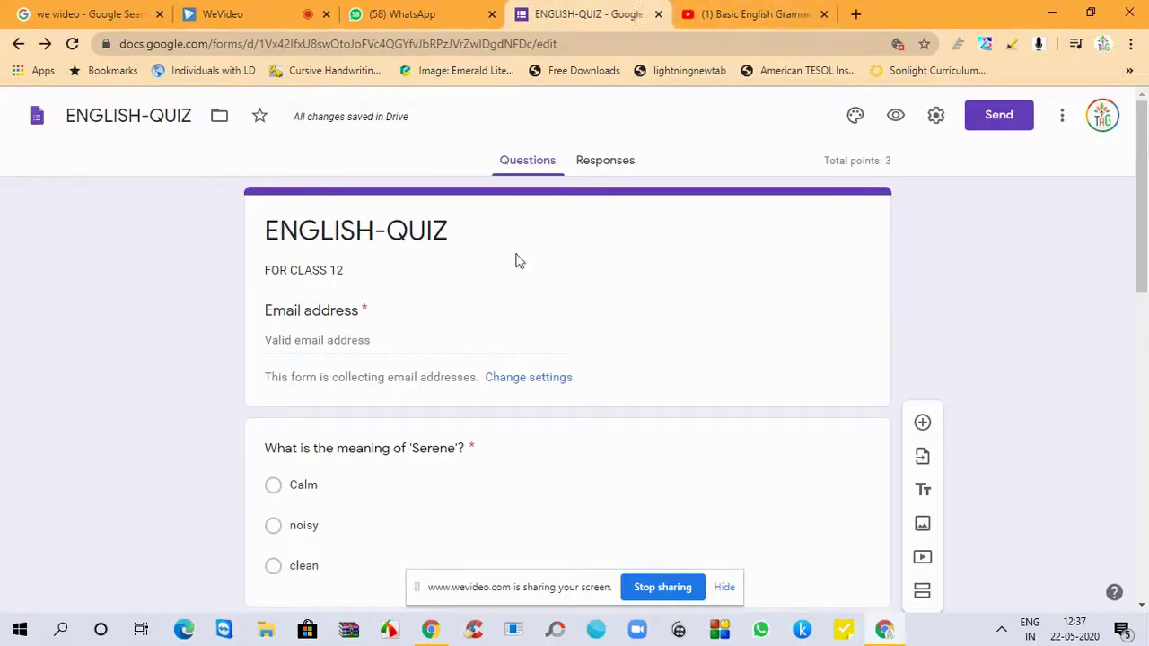
# - Insert the purple spheres picture from the Work and School themes as the form's header image
pyautogui.click(854, 116)
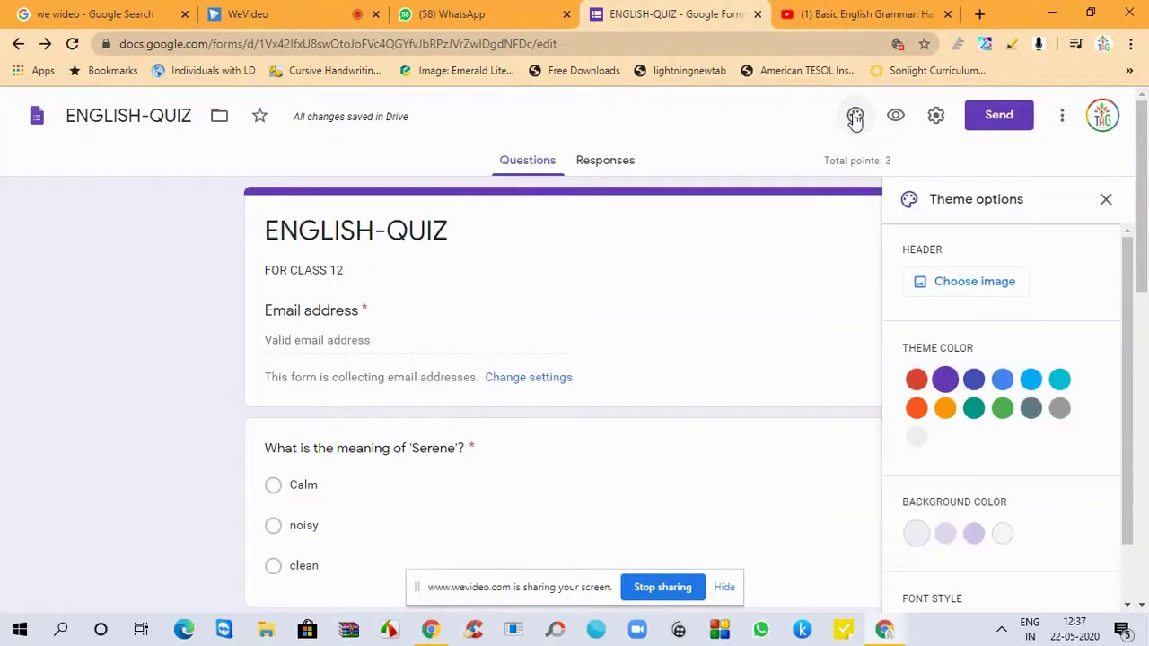
pyautogui.click(958, 285)
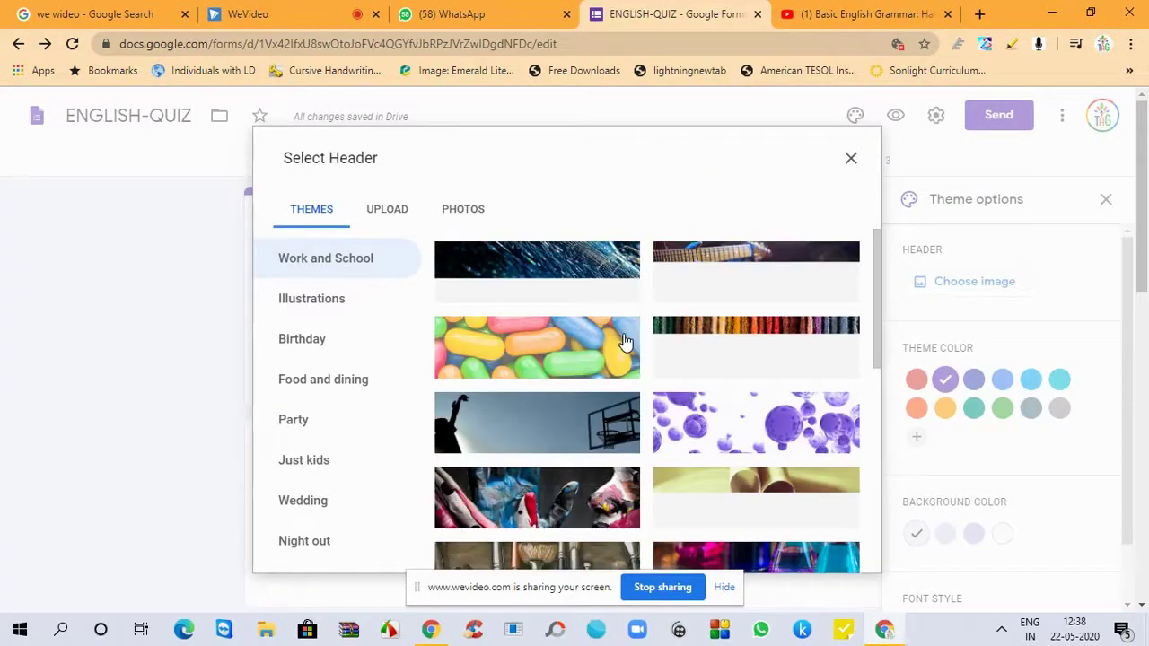
pyautogui.click(780, 432)
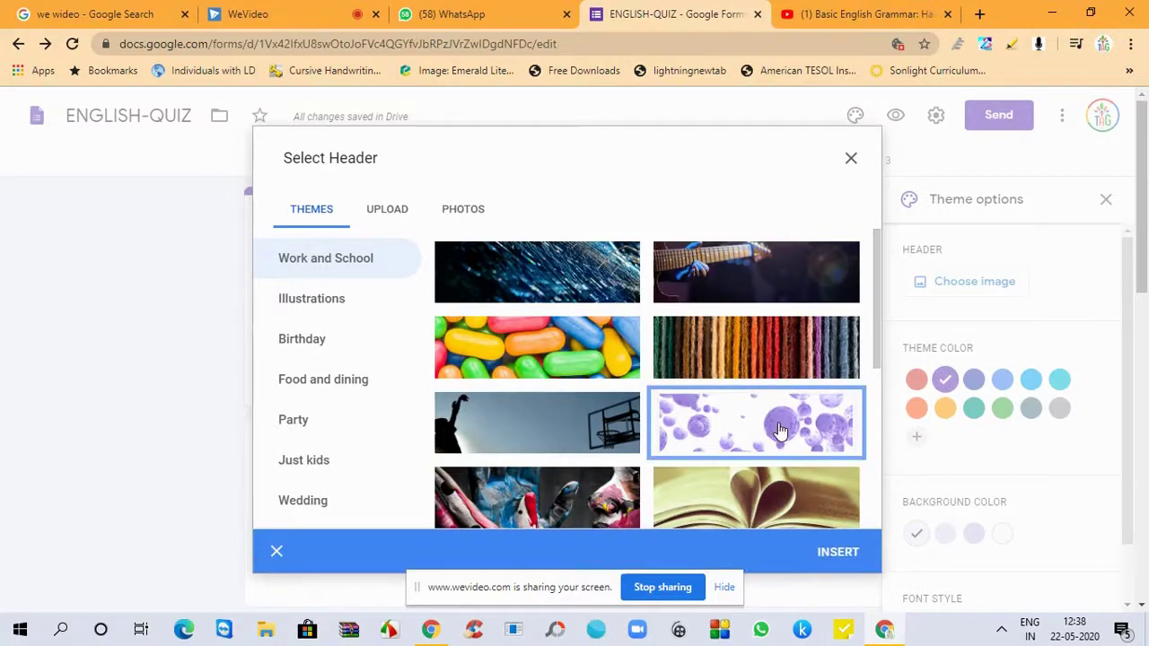
pyautogui.click(827, 551)
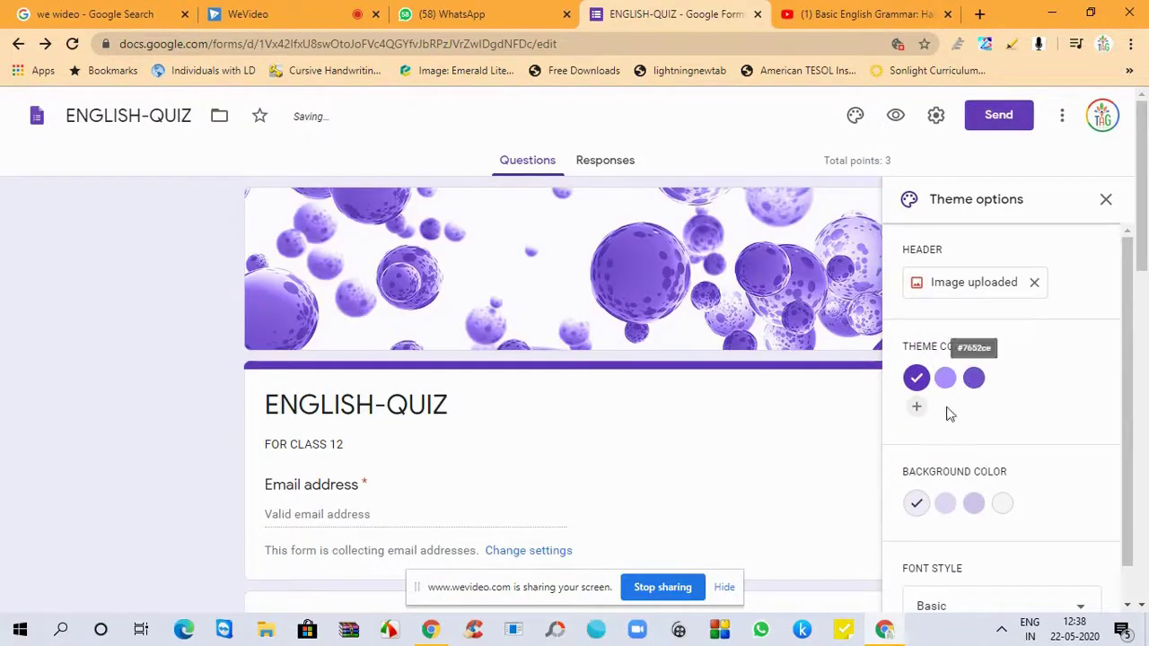
# - Add the custom dark red theme color #801f1f and apply its darkest pink background shade to the form
pyautogui.click(917, 411)
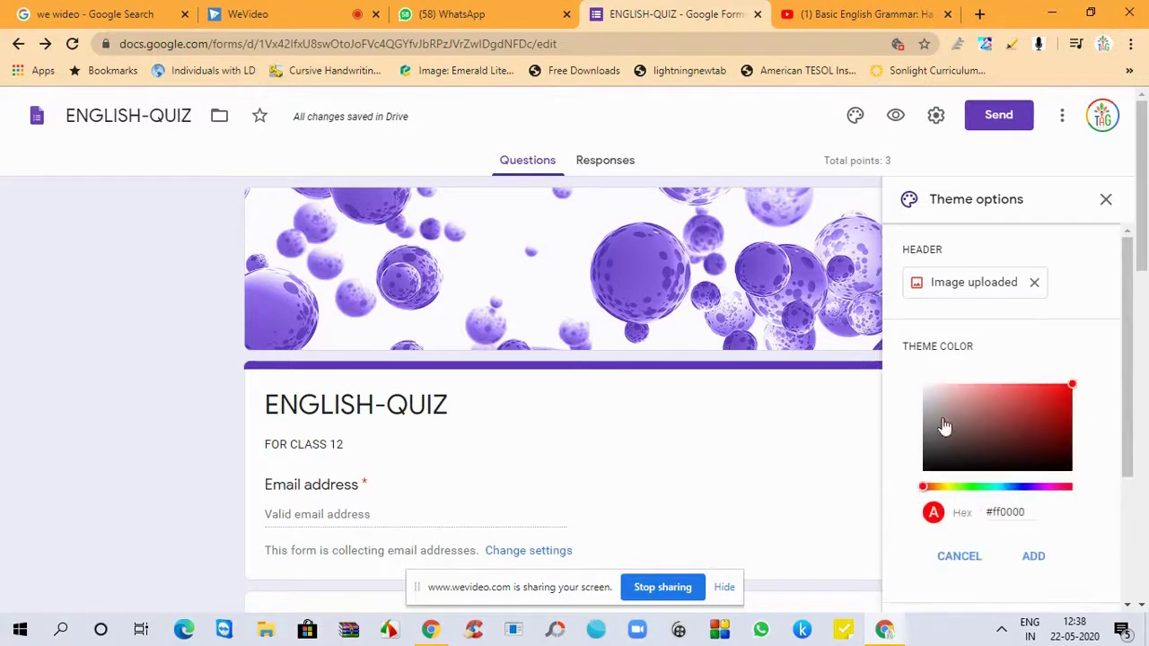
pyautogui.click(1036, 431)
pyautogui.click(1033, 556)
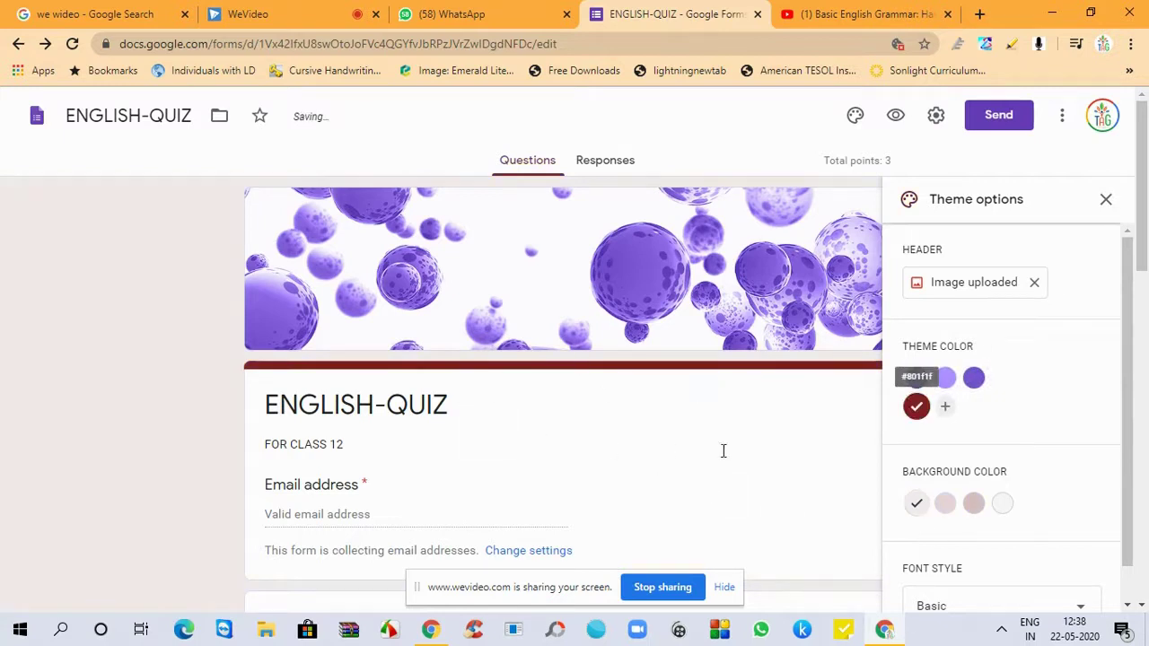
pyautogui.click(975, 505)
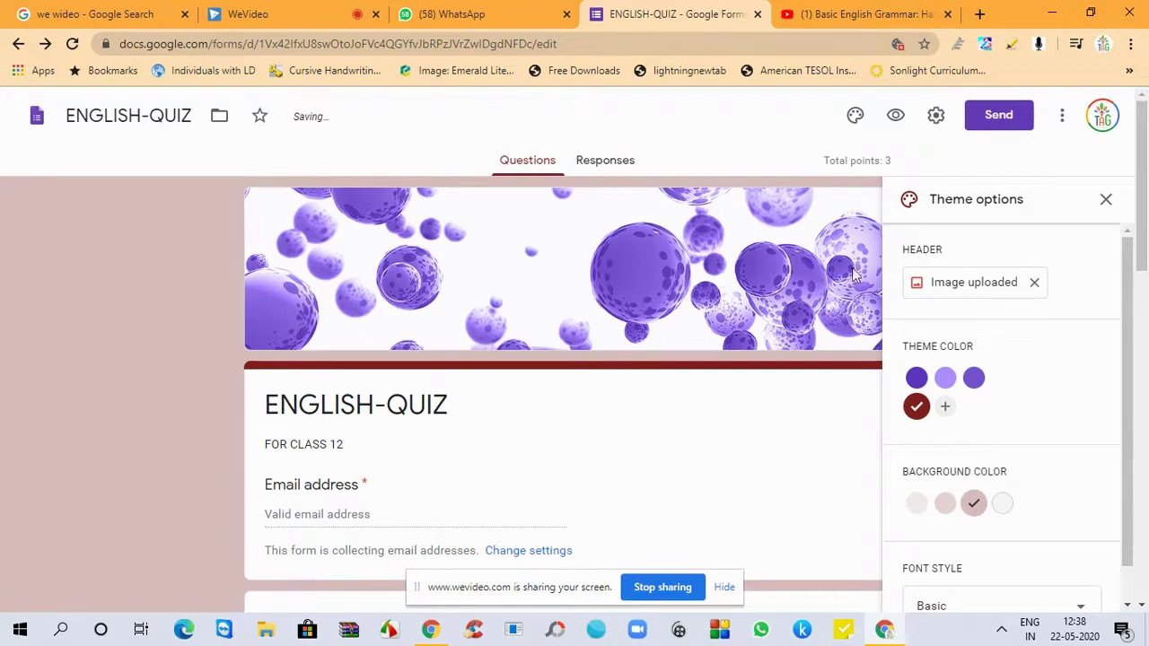
pyautogui.click(1104, 200)
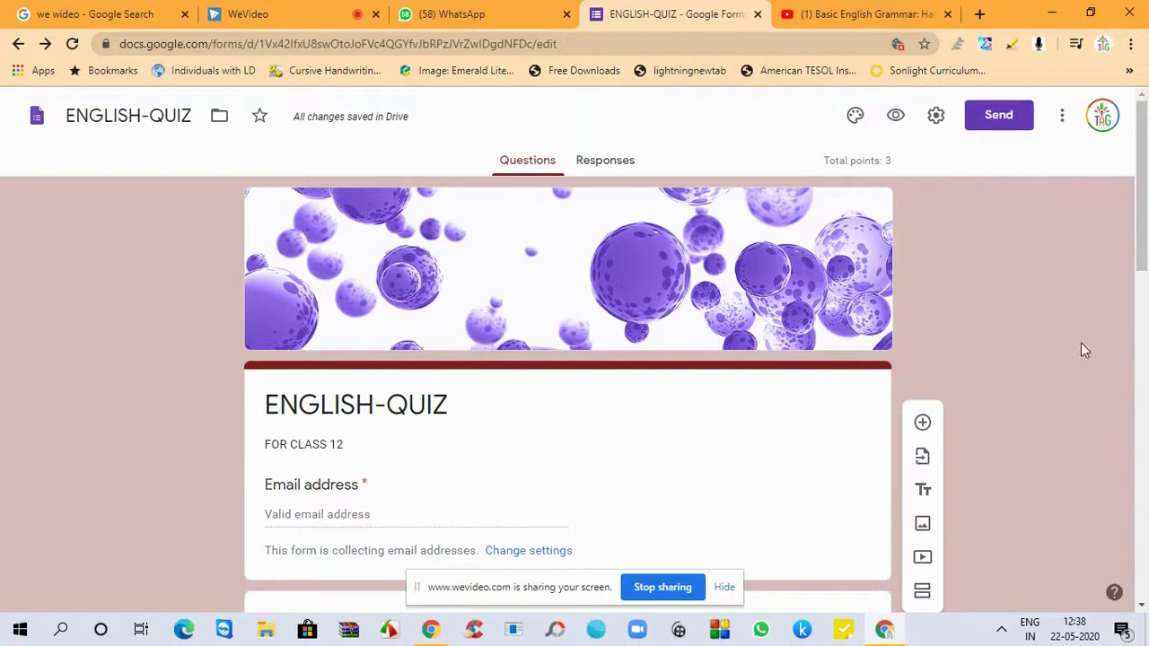
pyautogui.moveTo(1144, 243); pyautogui.dragTo(1140, 358)
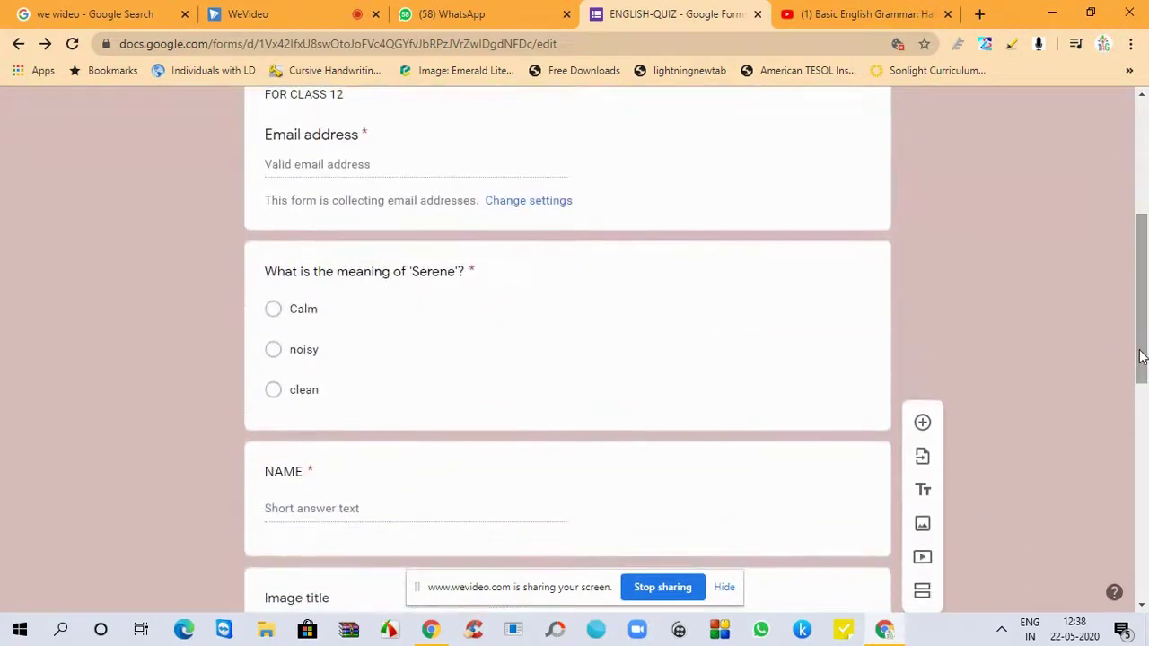
pyautogui.click(727, 342)
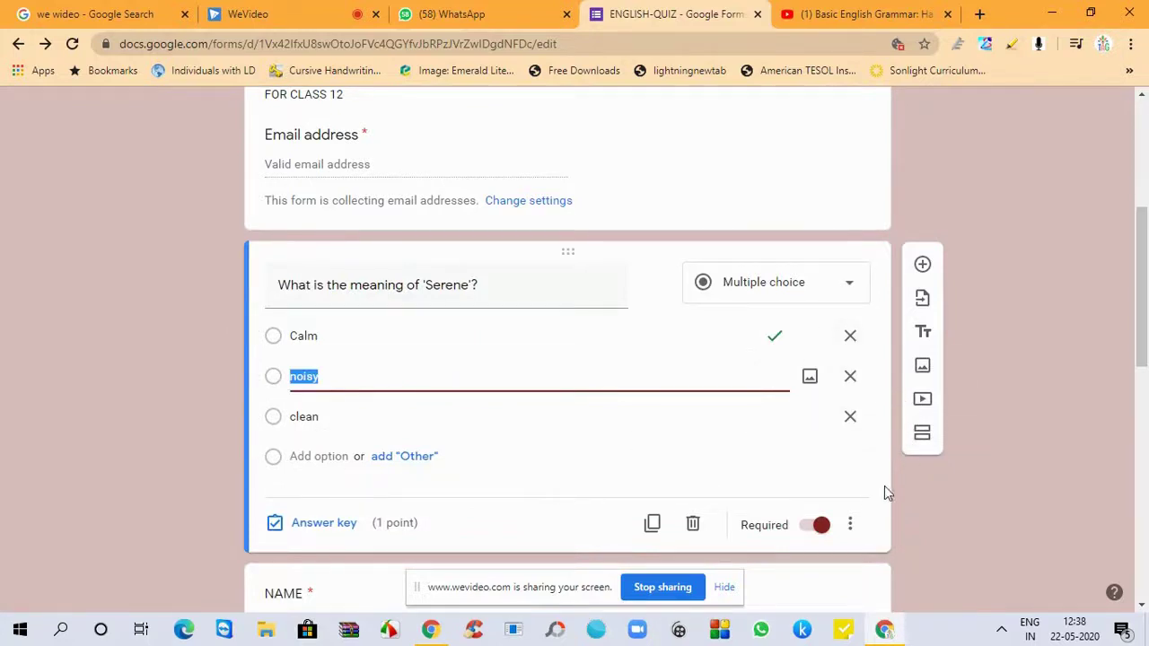
pyautogui.moveTo(1138, 364); pyautogui.dragTo(1128, 193)
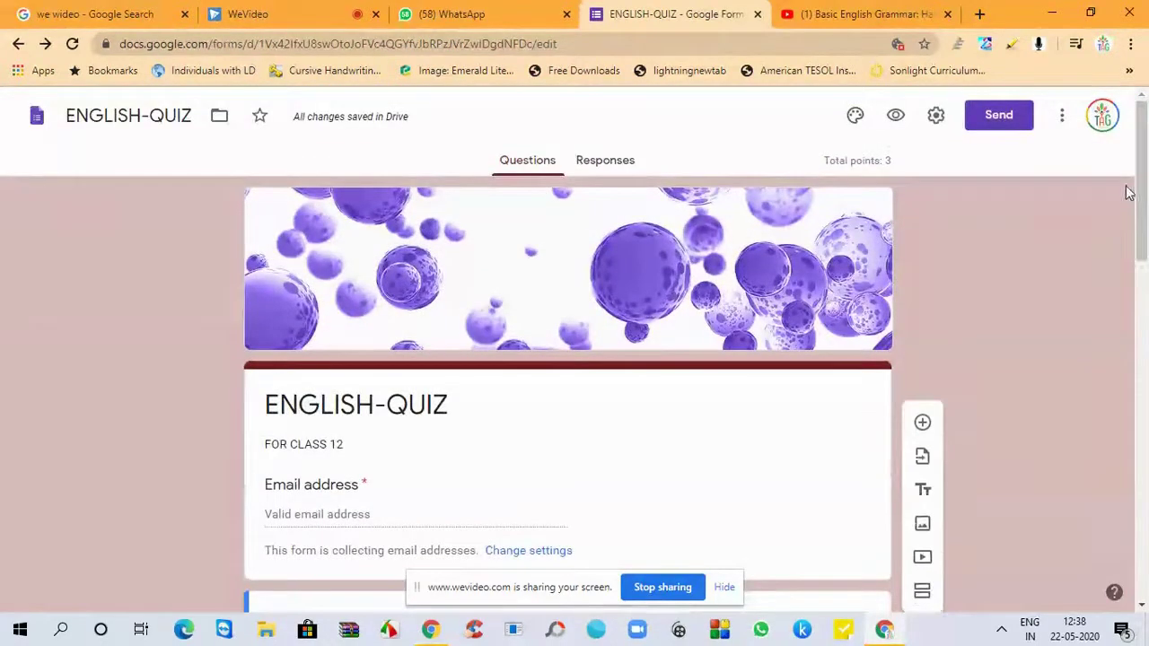
# - Start sending the form by email and enter the suggested contact's email address as the recipient
pyautogui.click(996, 122)
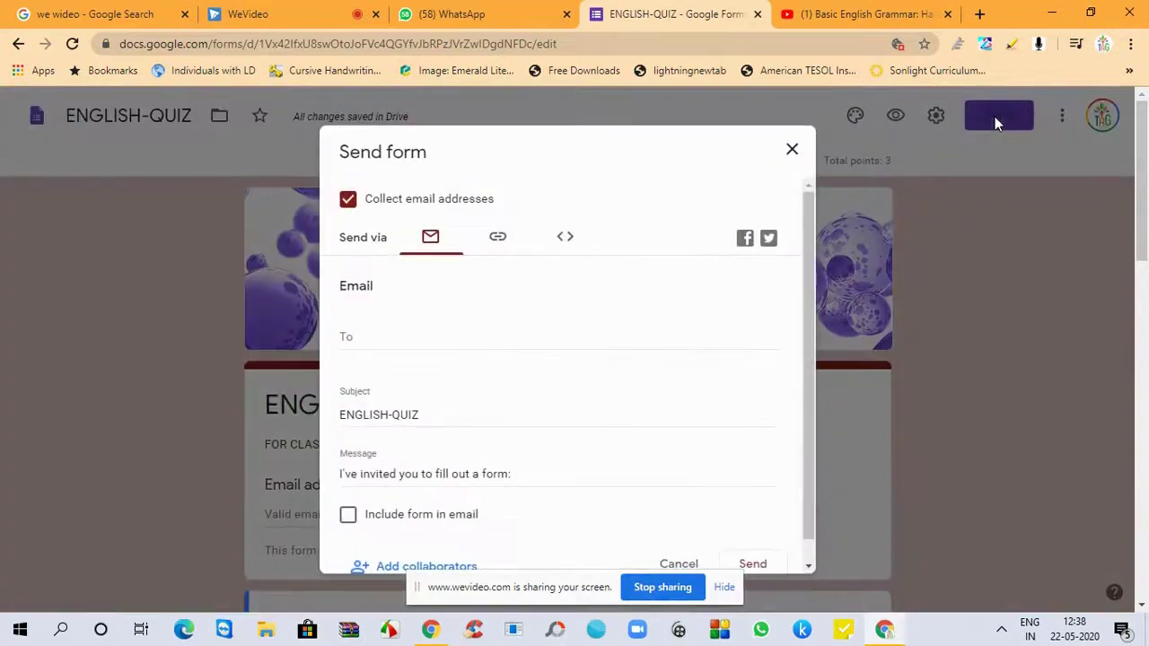
pyautogui.click(365, 336)
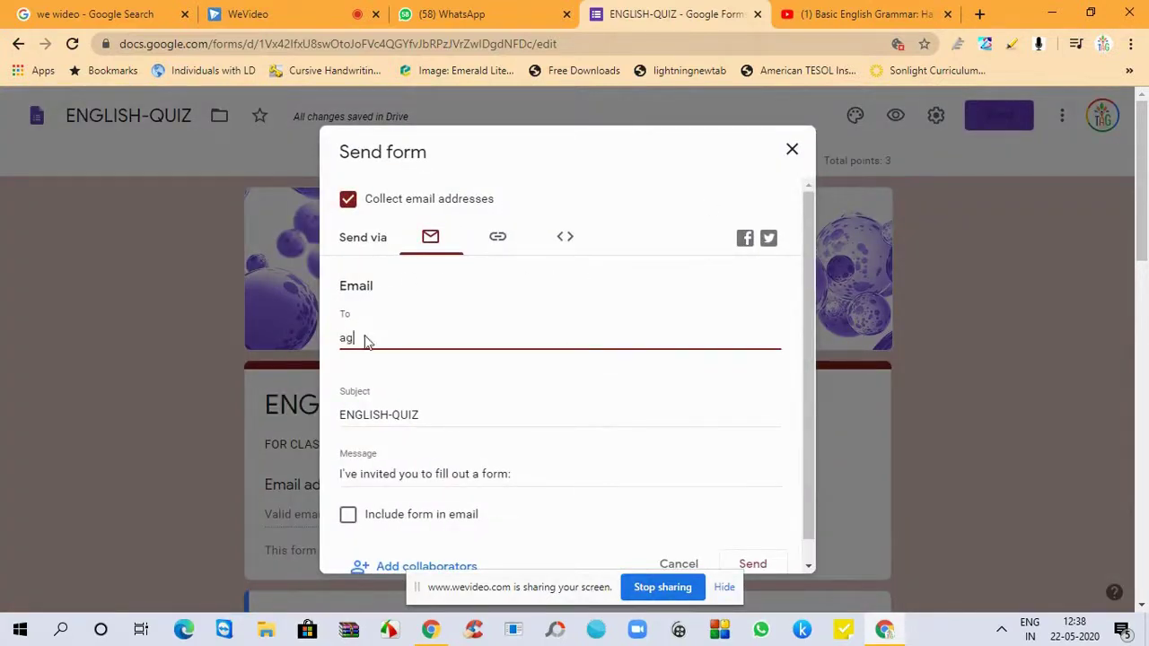
pyautogui.write('agas')
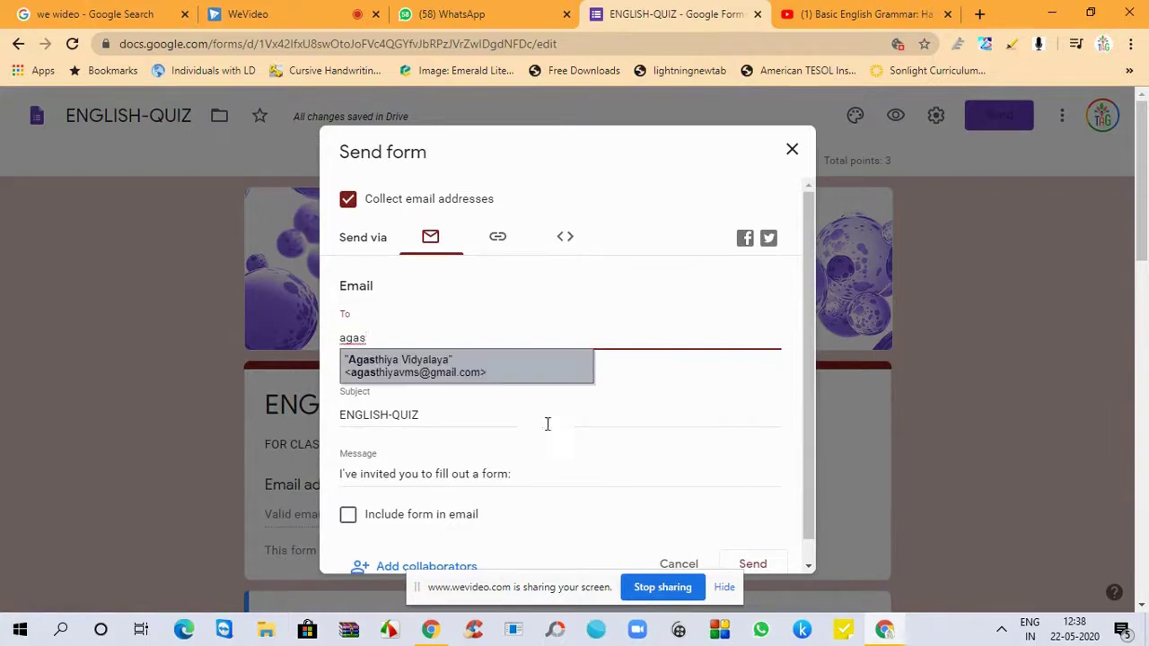
pyautogui.click(505, 380)
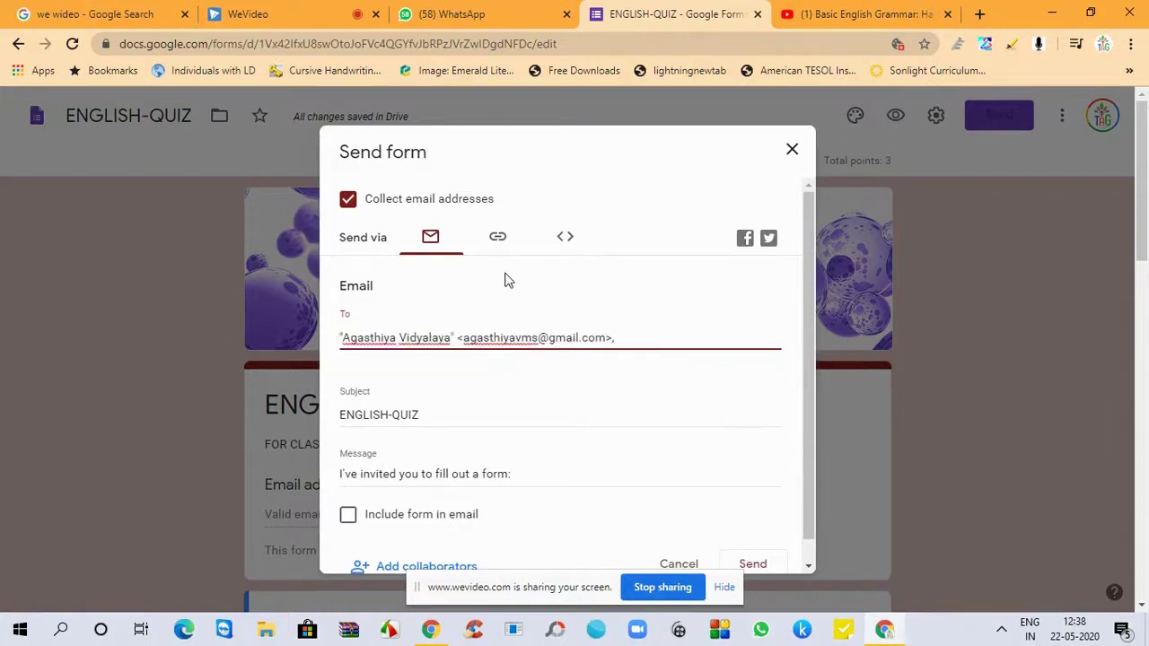
# - Switch to sharing the form by link, shorten the URL, and copy it
pyautogui.click(501, 238)
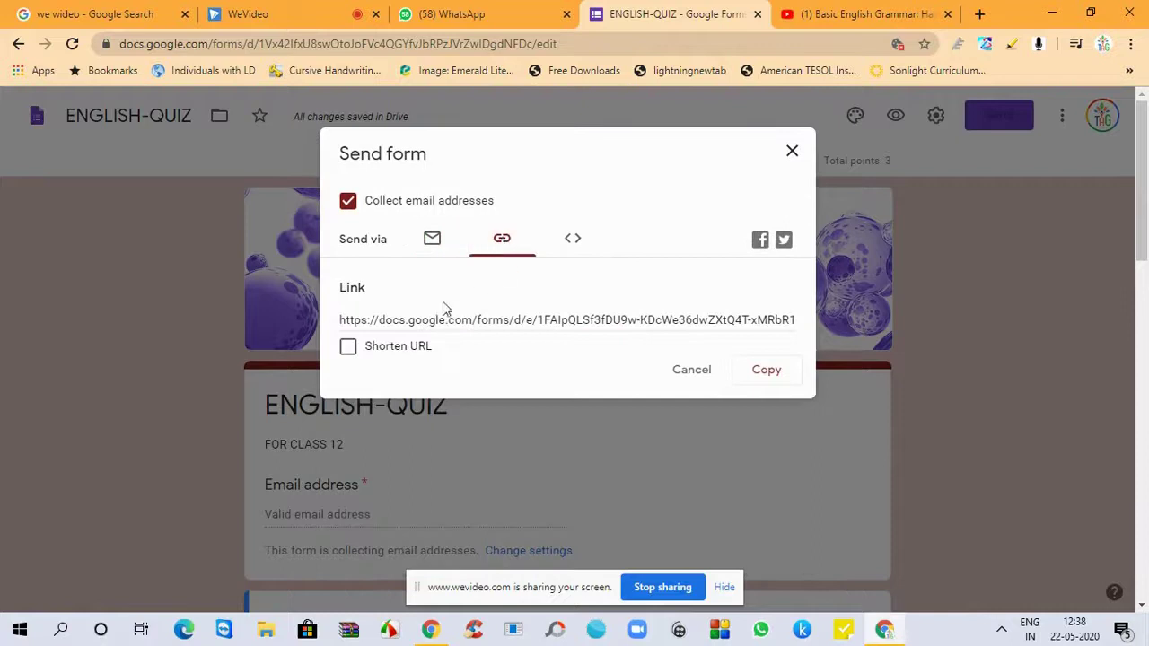
pyautogui.click(348, 349)
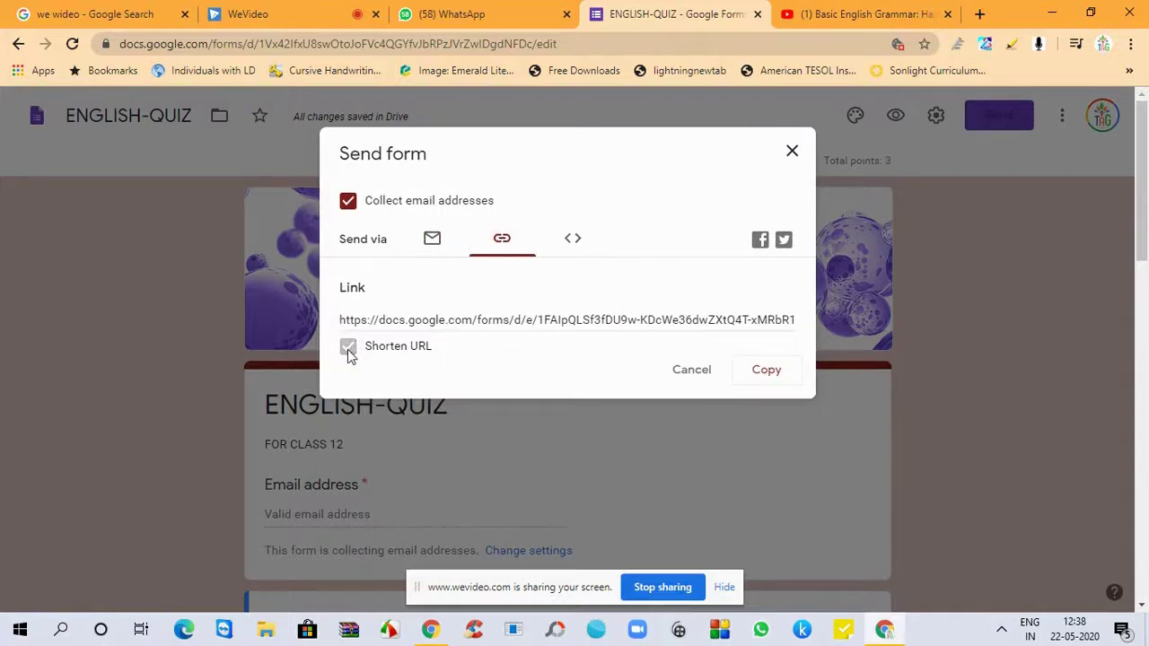
pyautogui.click(768, 371)
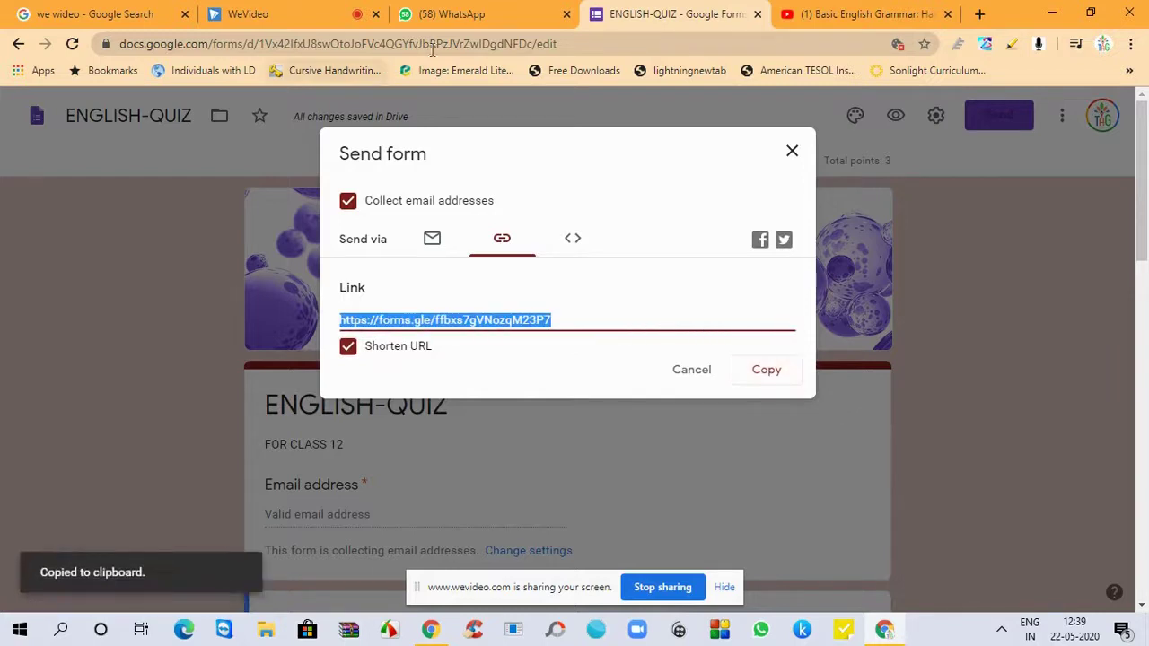
# - Switch to WhatsApp and open the IMS Roorkee group chat, then return to the form and dismiss its sharing dialog
pyautogui.click(490, 19)
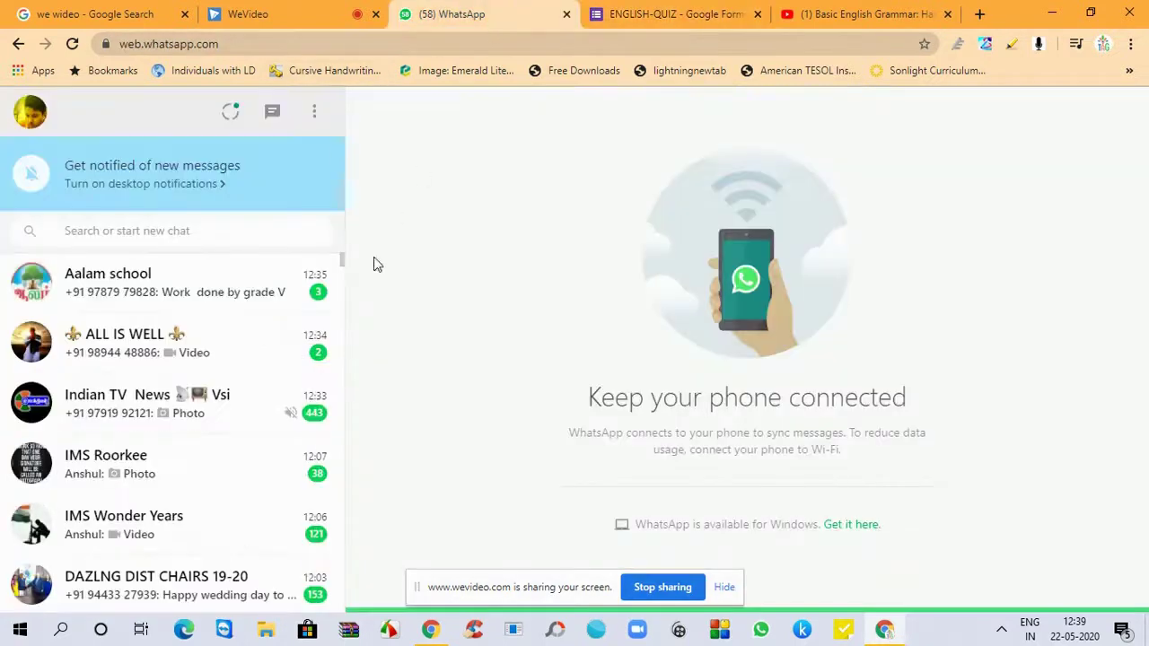
pyautogui.click(180, 479)
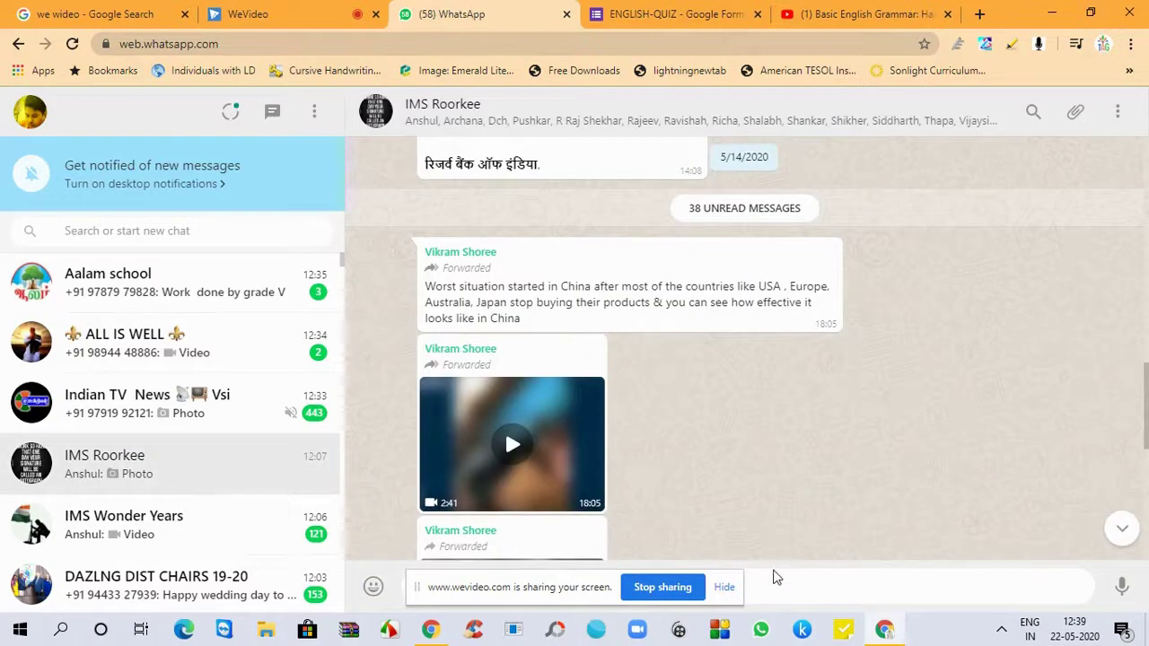
pyautogui.click(649, 17)
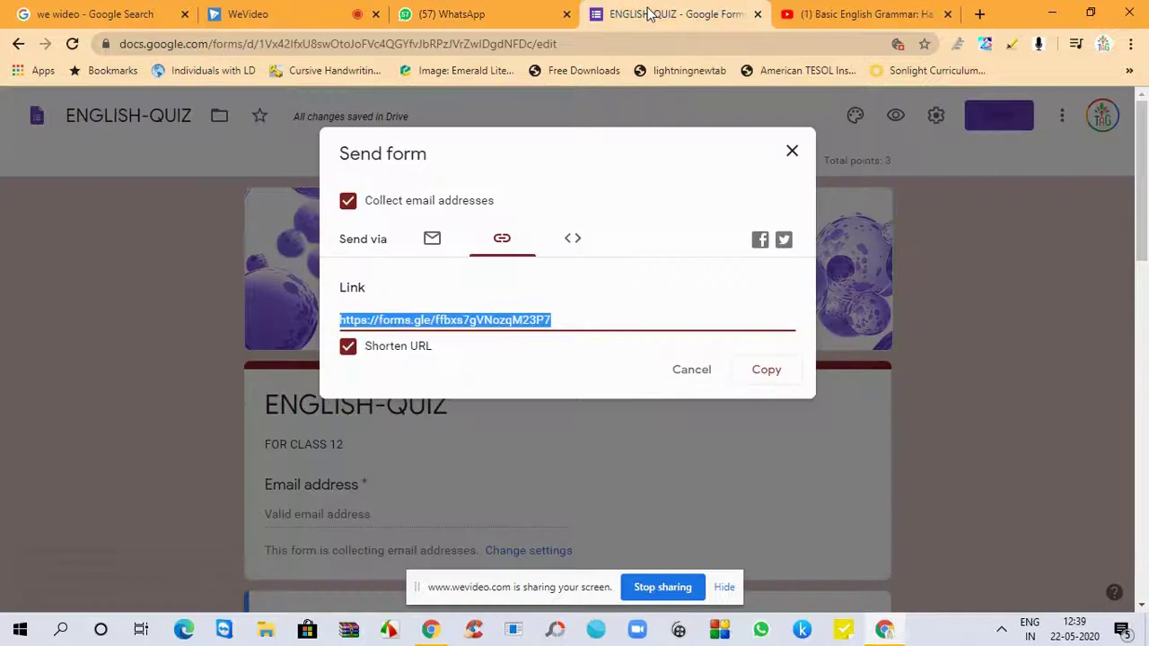
pyautogui.click(692, 370)
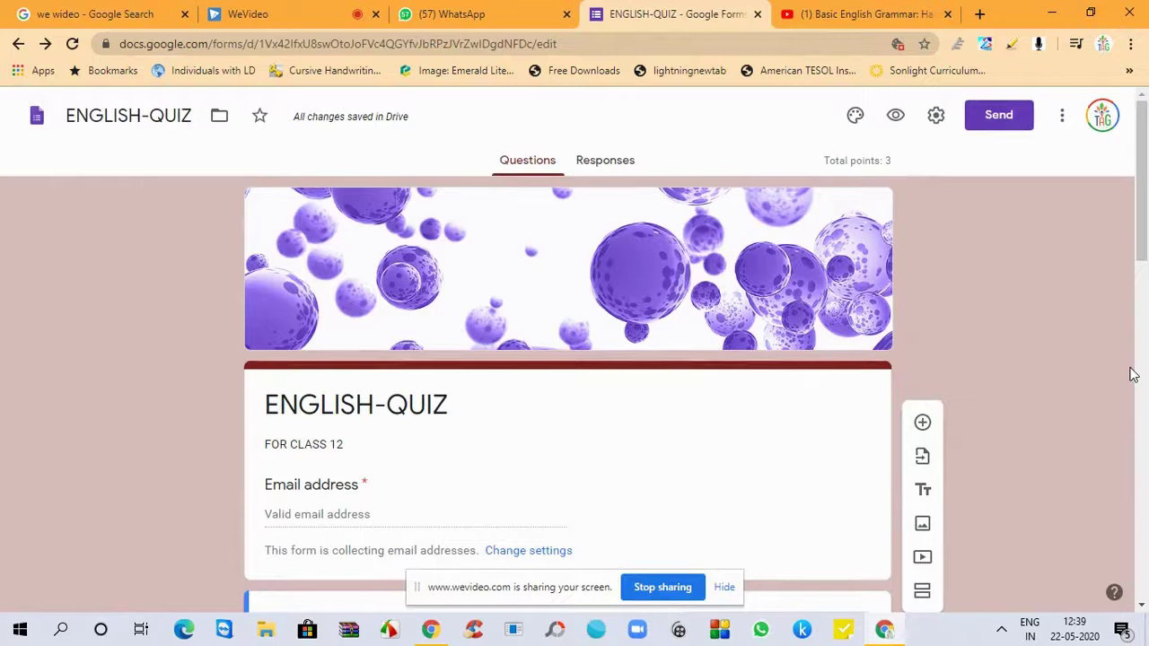
pyautogui.click(1064, 117)
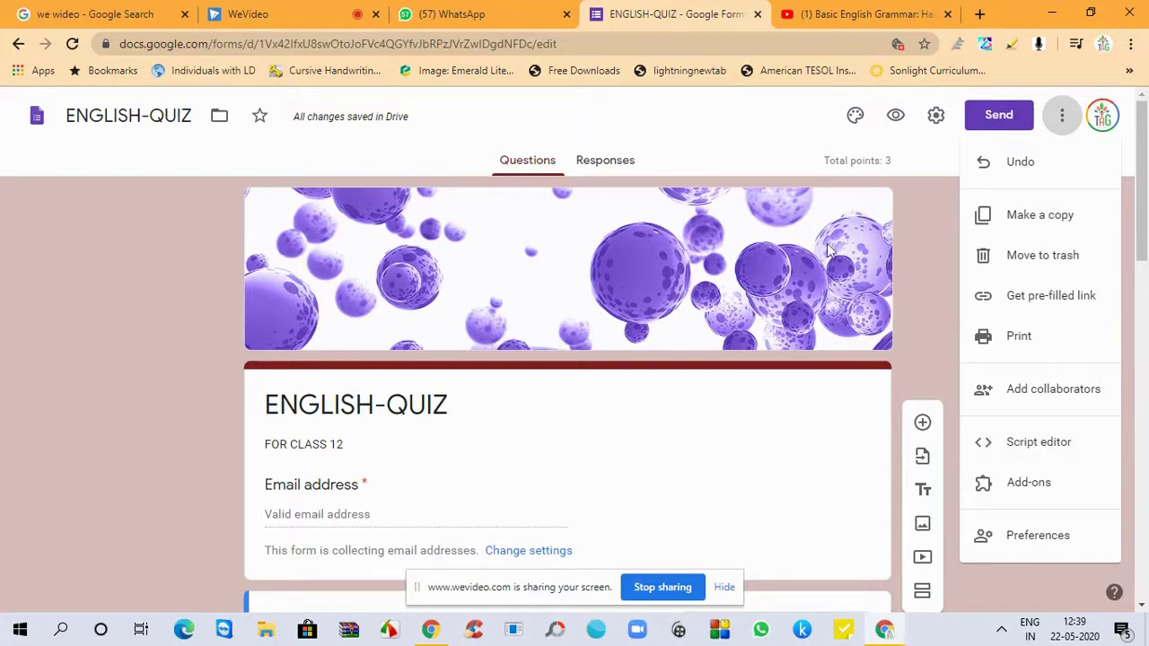
pyautogui.click(936, 242)
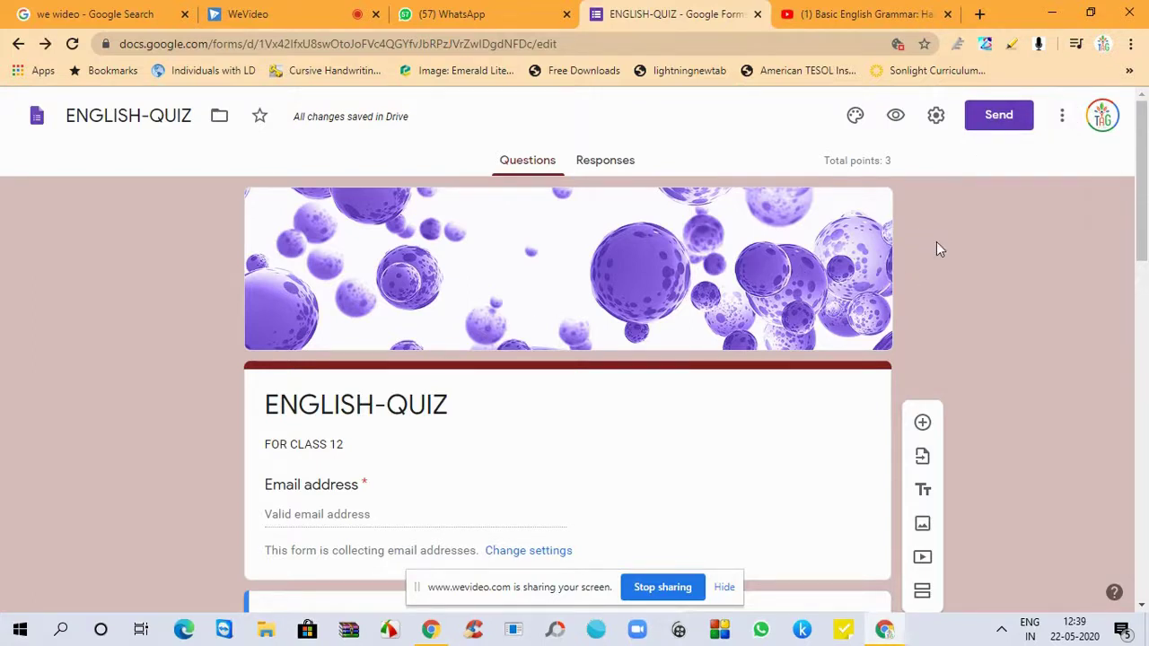